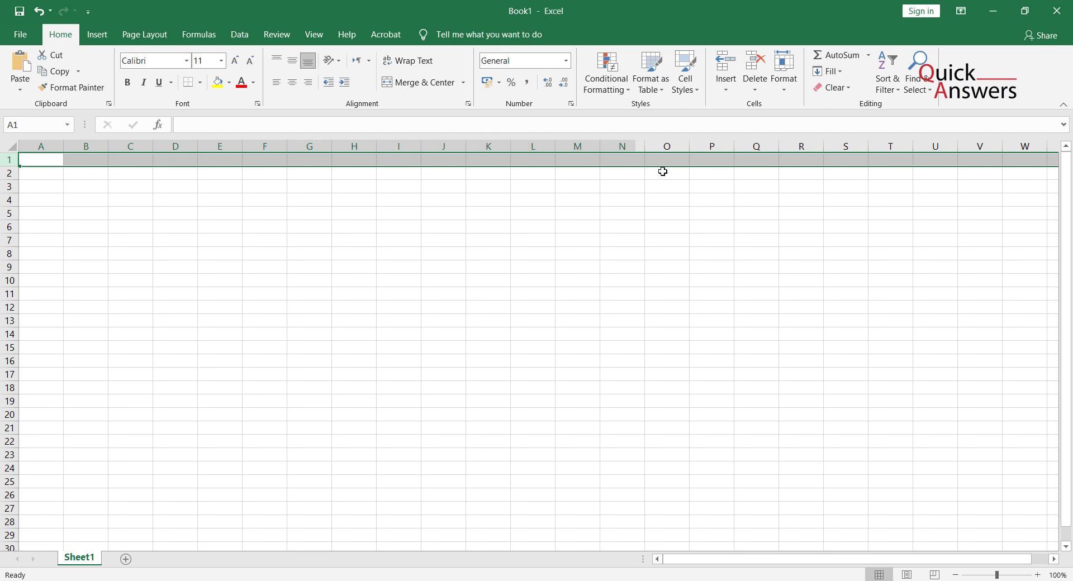
left_click(621, 199)
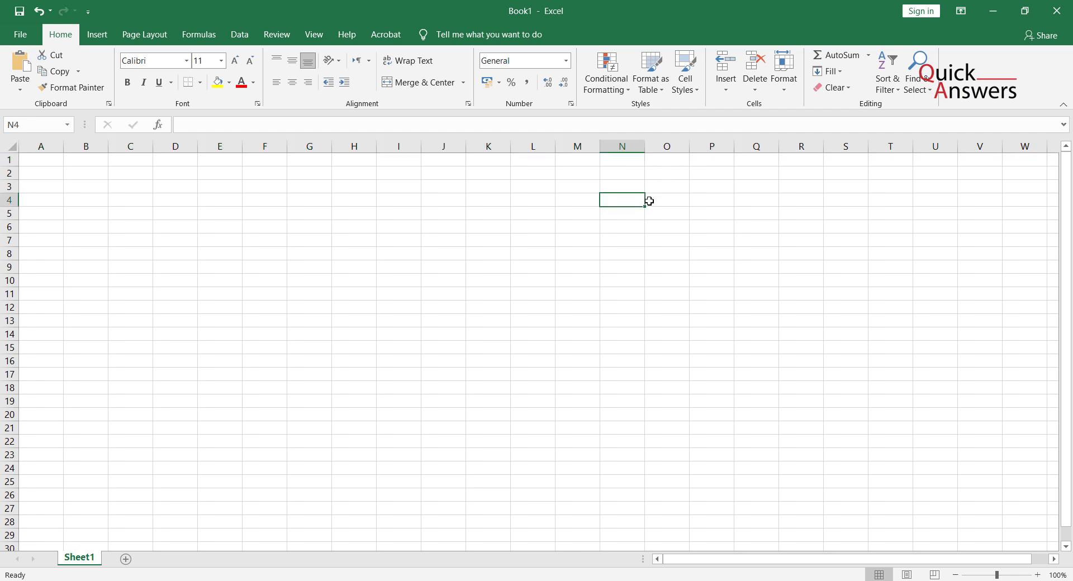
key("Up")
key("Left")
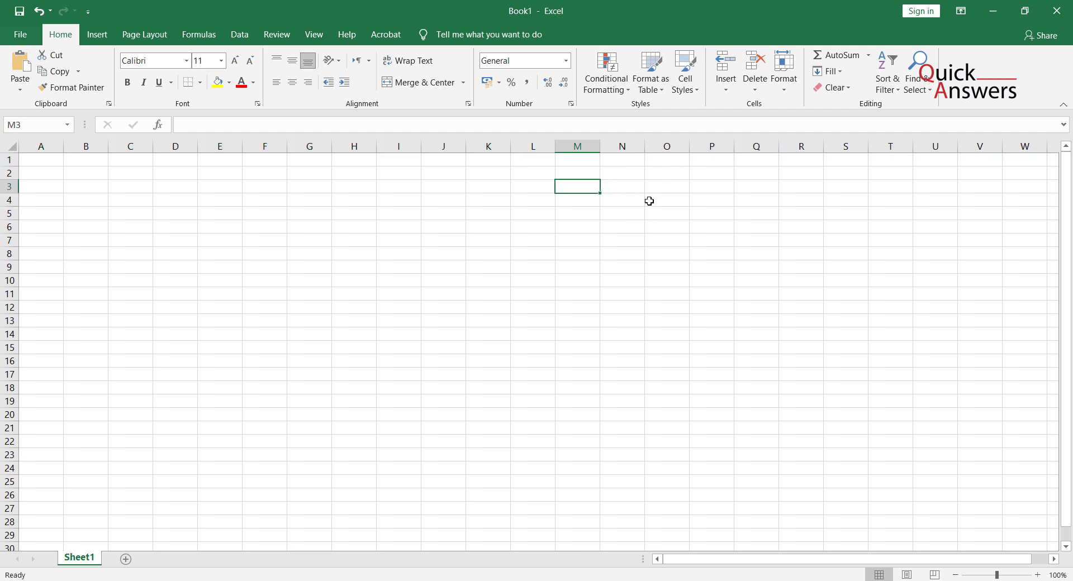
Move along row 1 from cell L1 past column Z to examine how the column lettering continues with AA and AB.
left_click(531, 162)
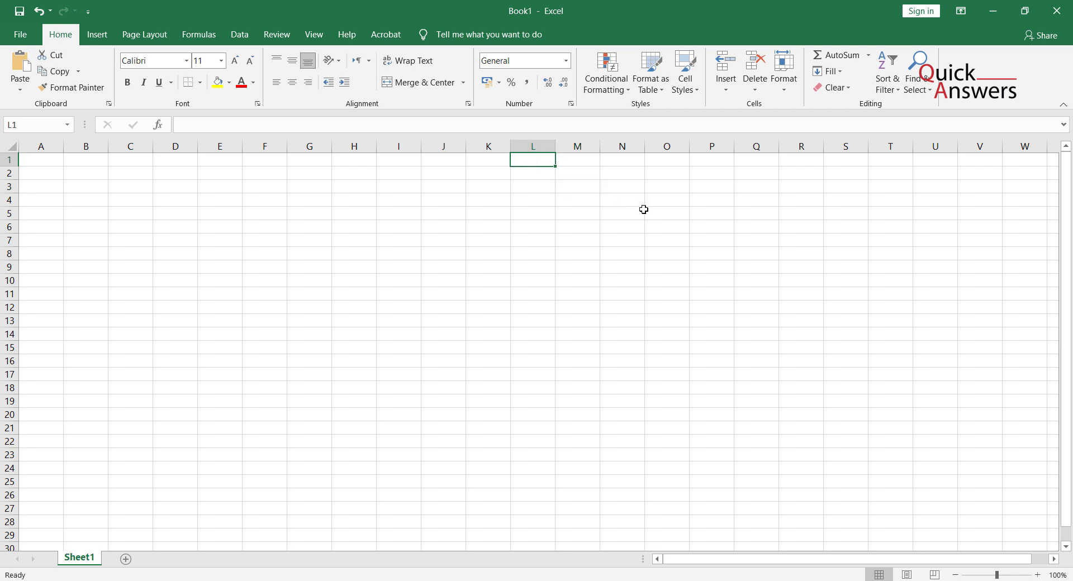
key("Right")
key("Right")
key("Right")
key("Right")
key("Right")
key("Right")
key("Right")
key("Right")
key("Right")
key("Right")
key("Right")
key("Right")
key("Right")
key("Right")
key("Right")
key("Right")
key("Right")
key("Right")
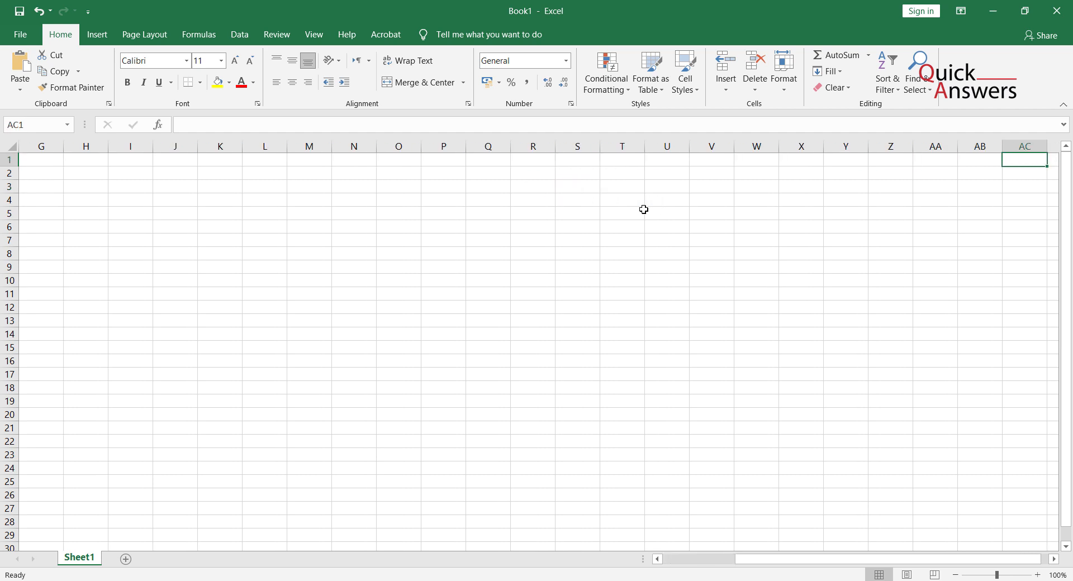
key("Left")
key("Left")
key("Left")
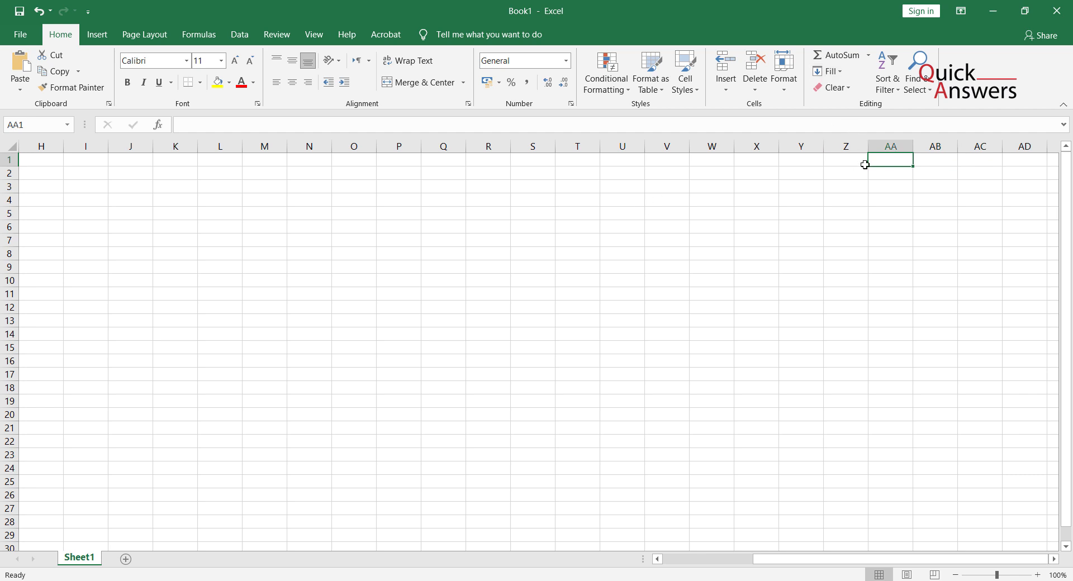
key("Right")
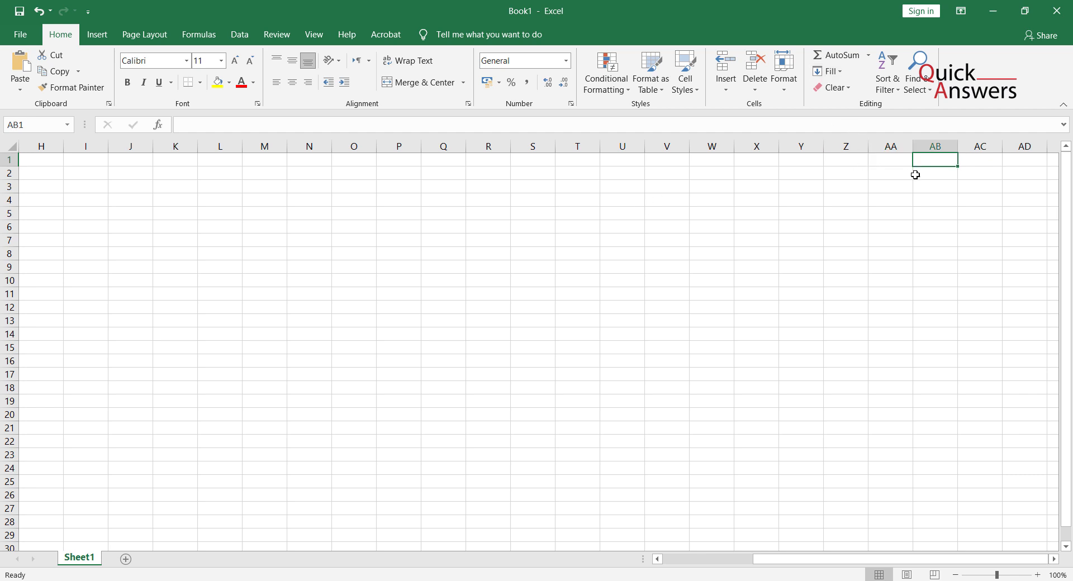
Continue along row 1 from AB1 to BP1 to examine the double-letter column headings through AZ and into the B series.
key("Right")
key("Right")
key("Right")
key("Right")
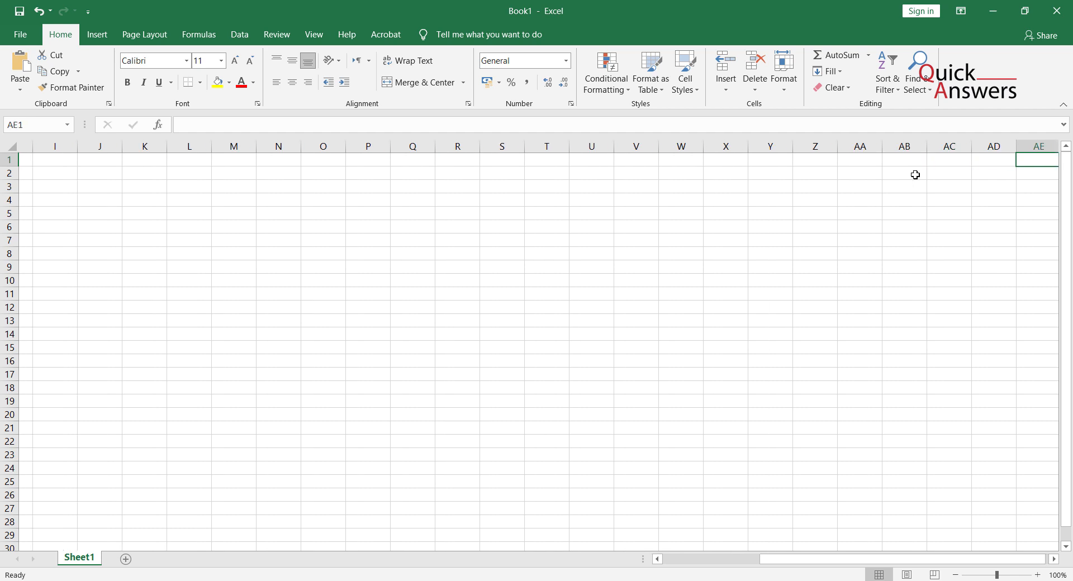
key("Right")
key("Right")
key("Right")
key("Right")
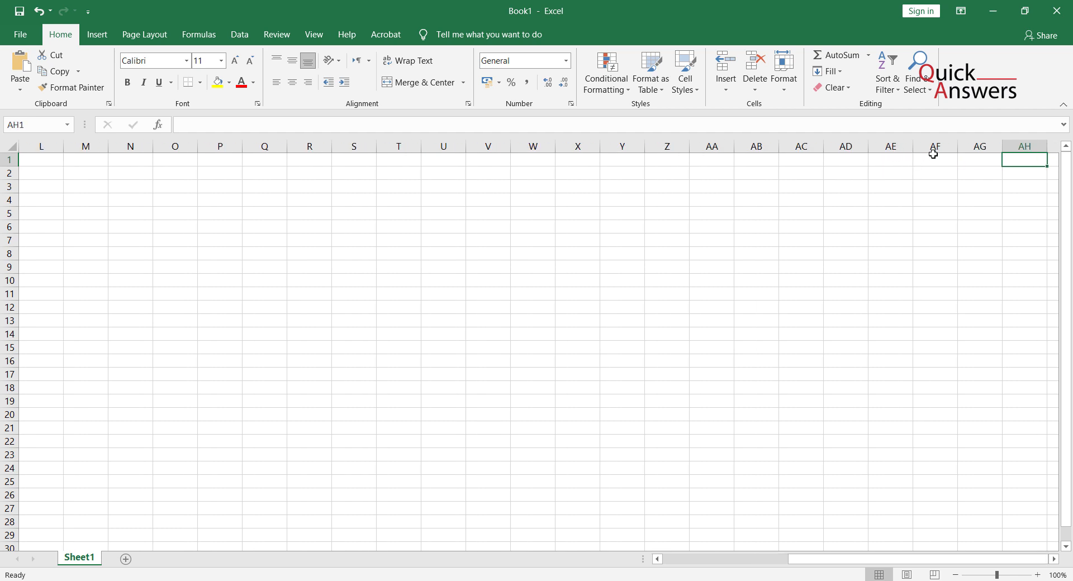
key("Right")
key("Right")
key("Right")
key("Right")
key("Right")
key("Right")
key("Right")
key("Right")
key("Right")
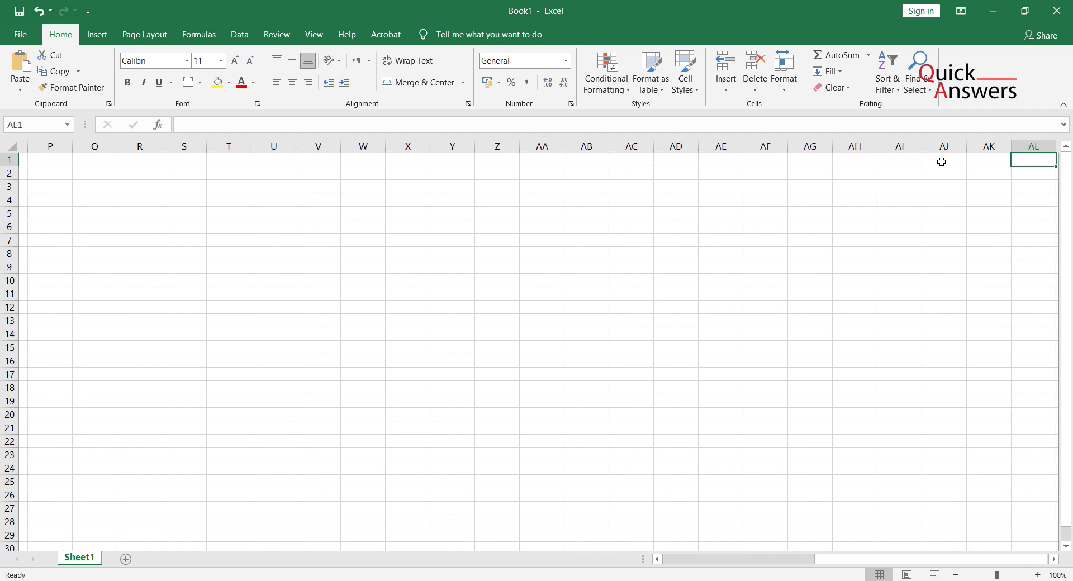
key("Right")
key("Right")
key("Right")
key("Right")
key("Right")
key("Right")
key("Right")
key("Right")
key("Right")
key("Right")
key("Right")
key("Right")
key("Right")
key("Right")
key("Right")
key("Right")
key("Right")
key("Right")
key("Right")
key("Right")
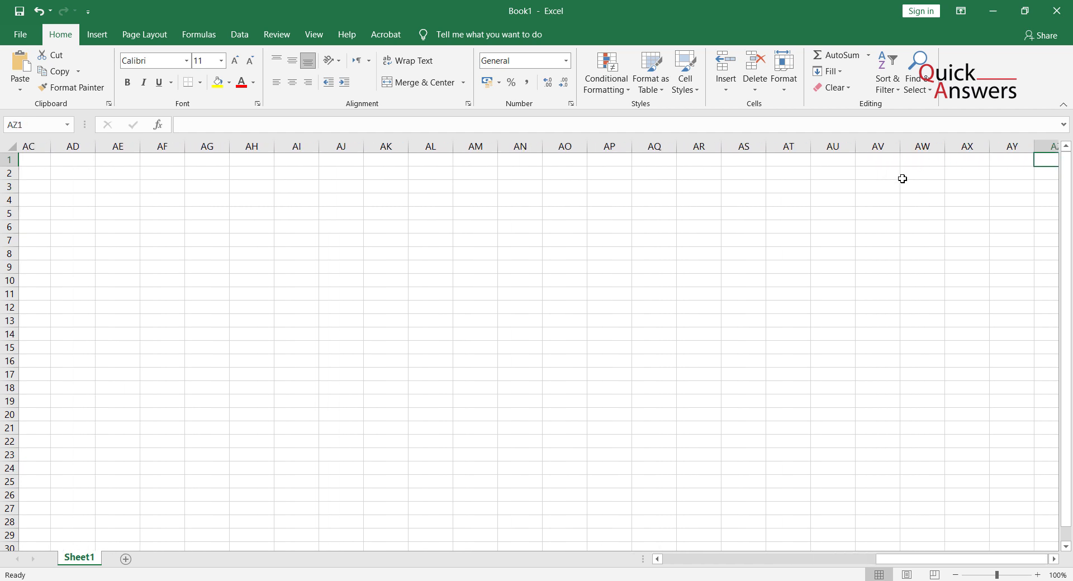
key("Right")
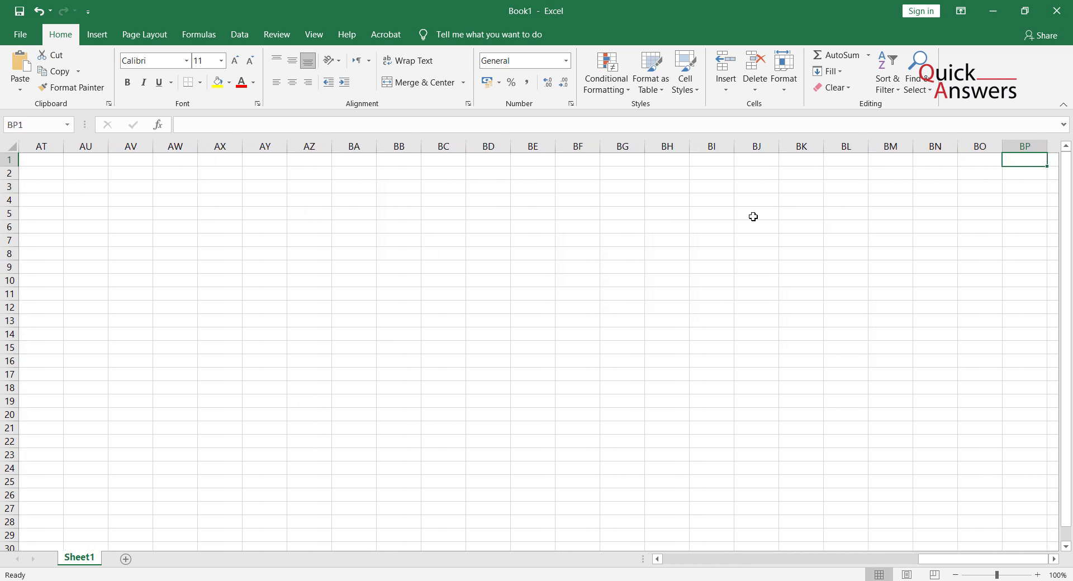
Select cell BA1 and move along row 1 to CD1 to examine where the B-series column headings change to the C series.
left_click(311, 160)
left_click(359, 158)
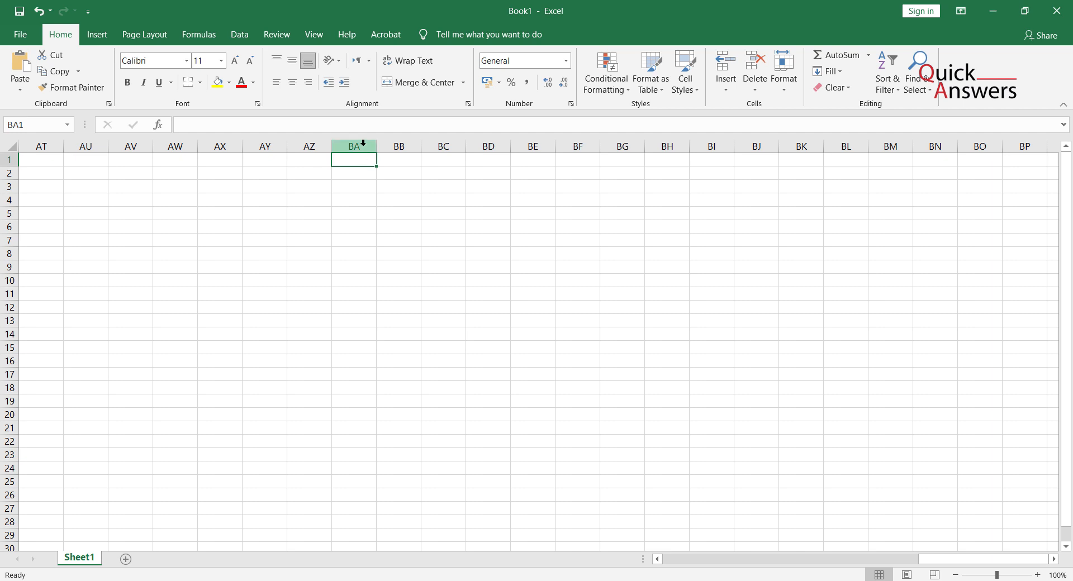
key("Right")
key("Right")
key("Right")
key("Right")
key("Right")
key("Right")
key("Right")
key("Right")
key("Right")
key("Right")
key("Right")
key("Right")
key("Right")
key("Right")
key("Right")
key("Right")
key("Right")
key("Right")
key("Right")
key("Right")
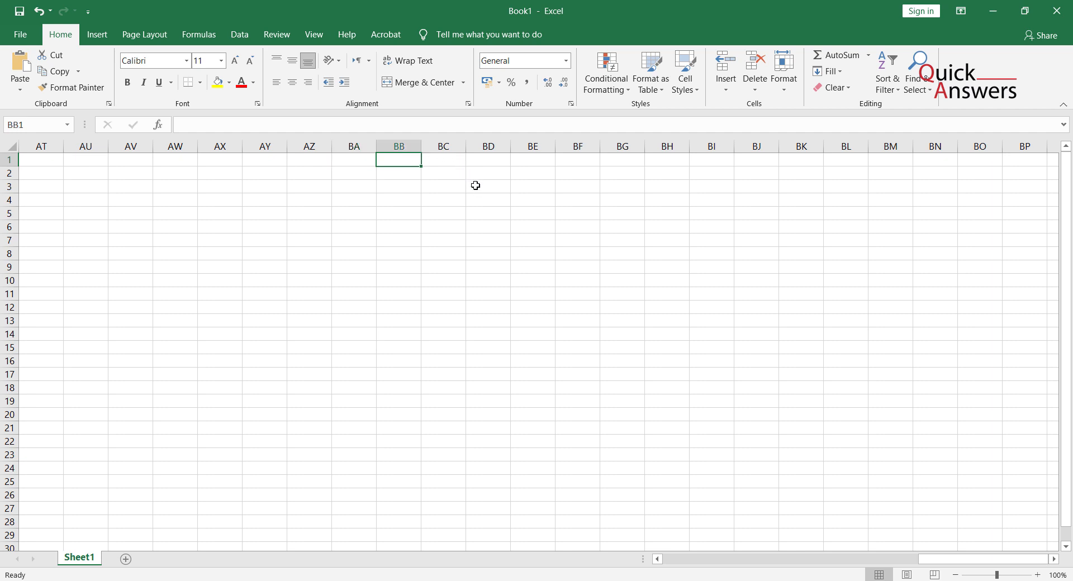
key("Right")
key("Right")
key("Right")
key("Right")
key("Right")
key("Right")
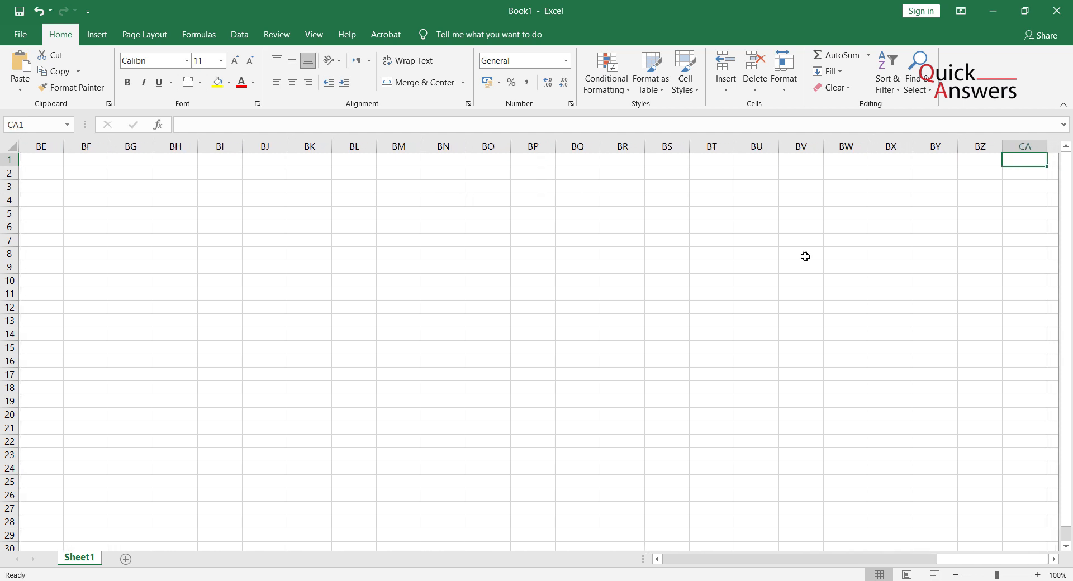
key("Right")
key("Right")
key("Right")
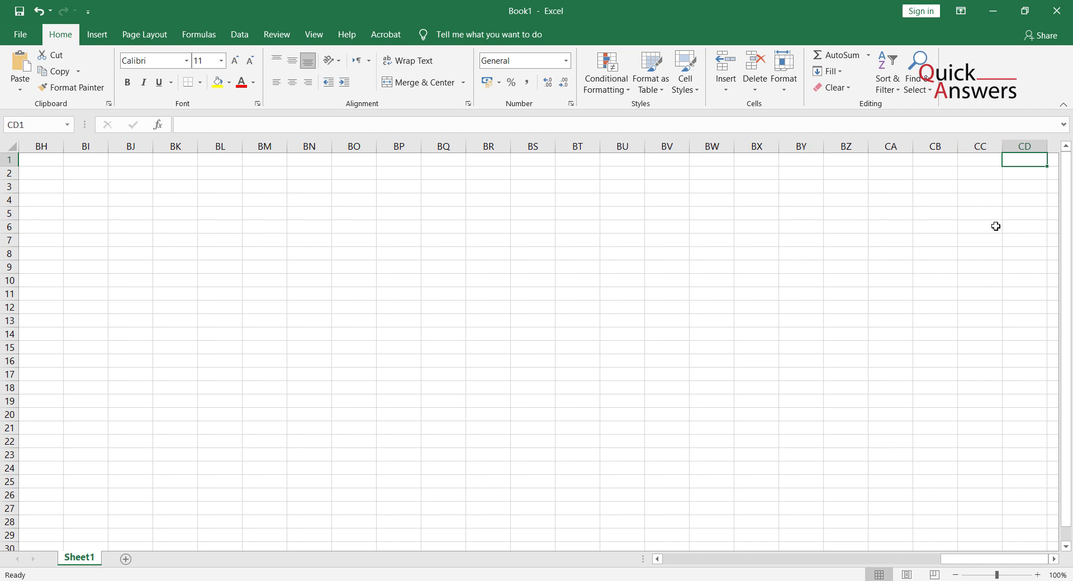
Move farther along row 1 from CD1 to FZ1 to examine the D, E and F series of column headings.
key("Right")
key("Right")
key("Right")
key("Right")
key("Right")
key("Right")
key("Right")
key("Right")
key("Right")
key("Right")
key("Right")
key("Right")
key("Right")
key("Right")
key("Right")
key("Right")
key("Right")
key("Right")
key("Right")
key("Right")
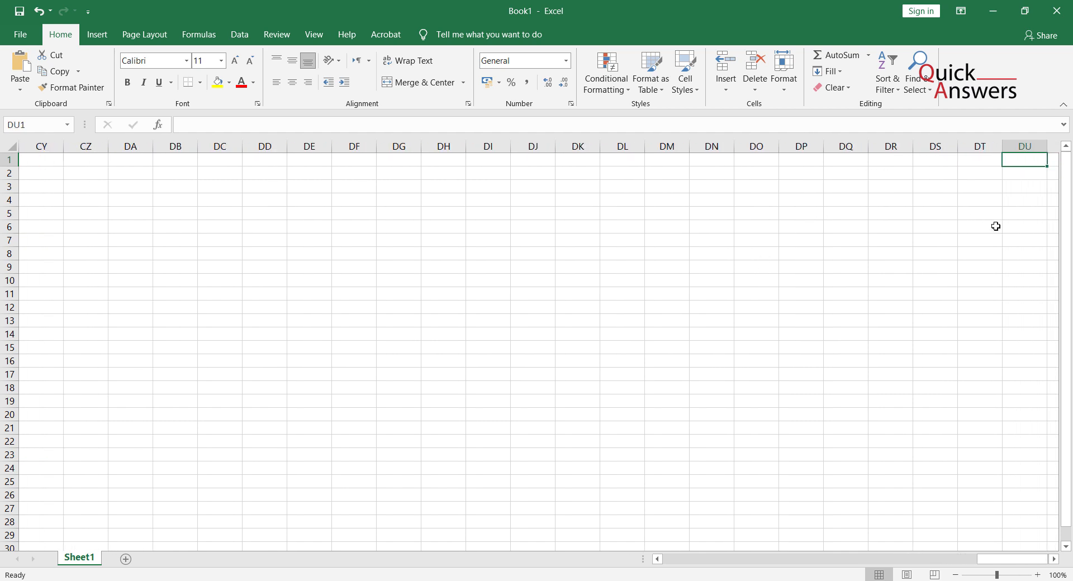
key("Right")
key("Right")
key("Right")
key("Right")
key("Right")
key("Right")
key("Right")
key("Right")
key("Right")
key("Right")
key("Right")
key("Right")
key("Right")
key("Right")
key("Right")
key("Right")
key("Right")
key("Right")
key("Right")
key("Right")
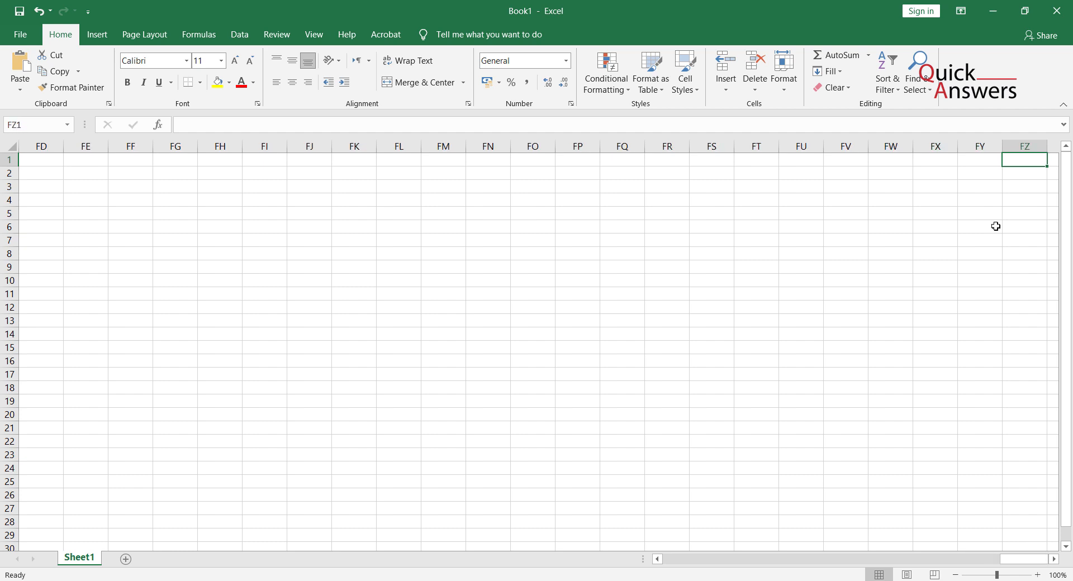
Jump to the worksheet's last column in row 1, XFD1, and step between the final two cells to check the sheet's edge.
key("ctrl+Right")
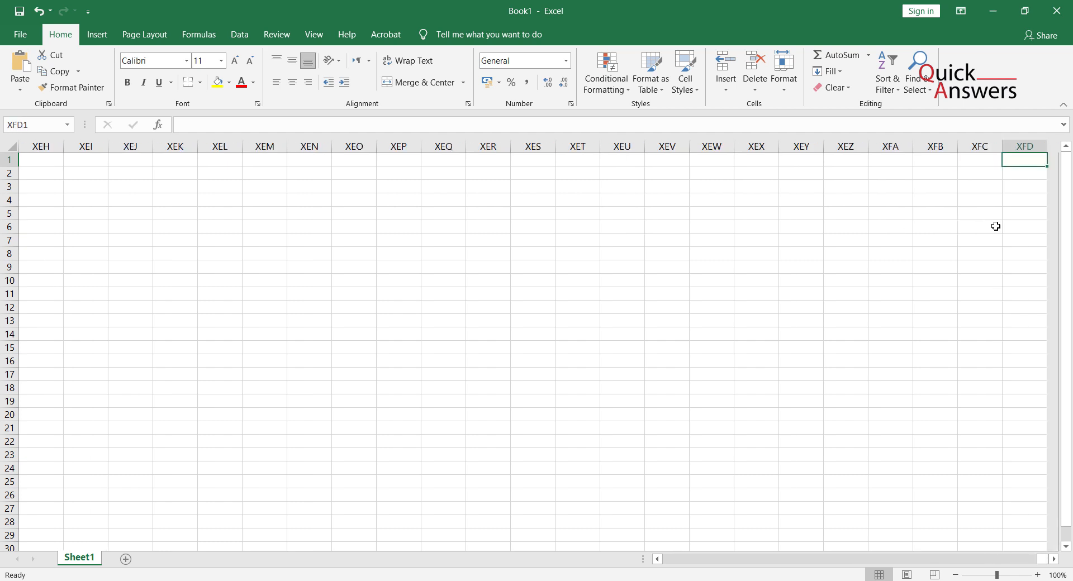
key("Left")
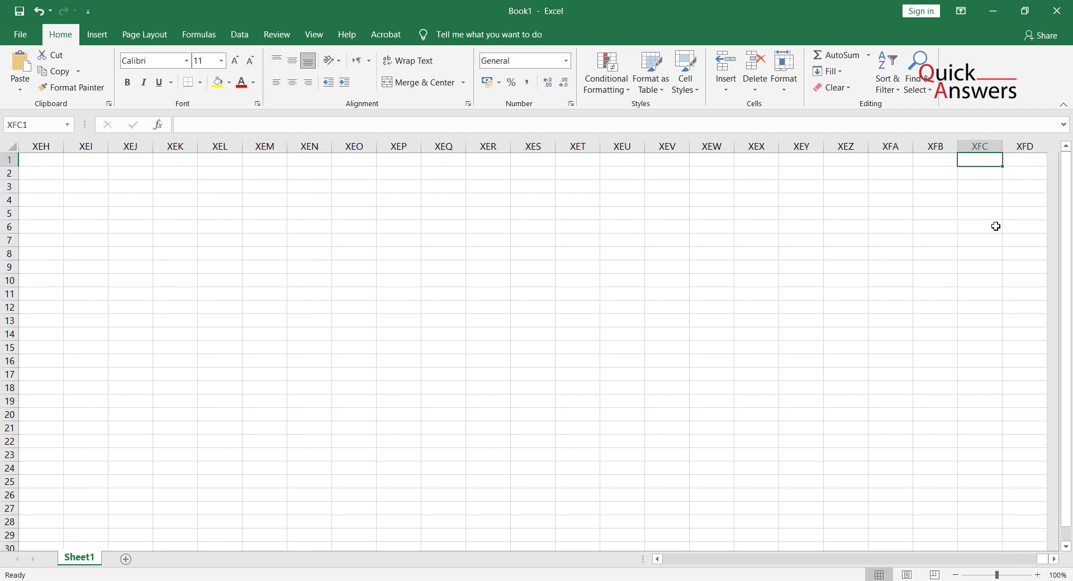
key("Right")
key("Left")
key("Right")
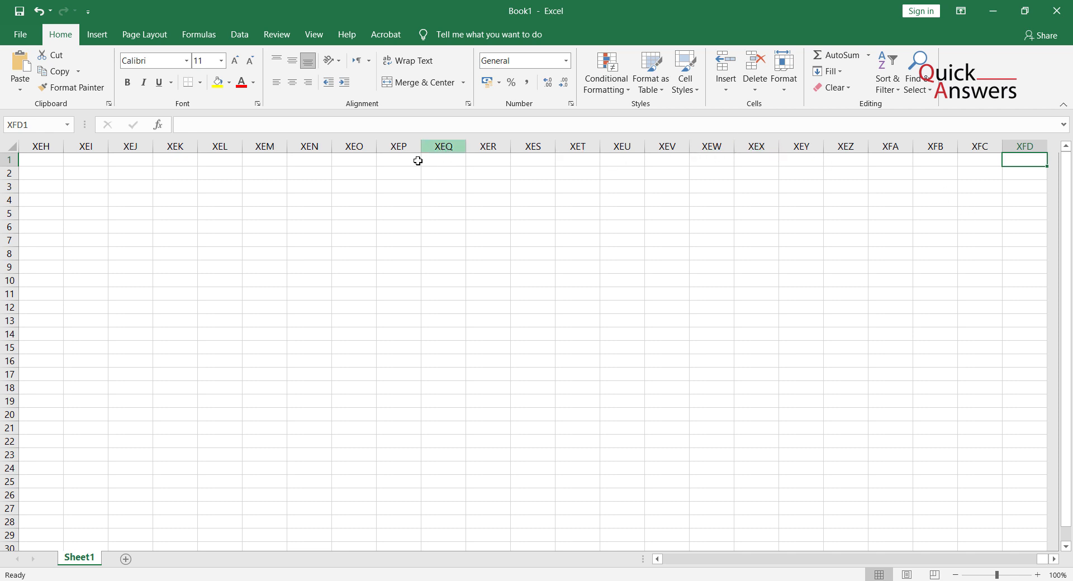
Move back along rows 1 and 2 from column XEP to XEI to examine the three-letter column headings near the sheet's end.
left_click(400, 161)
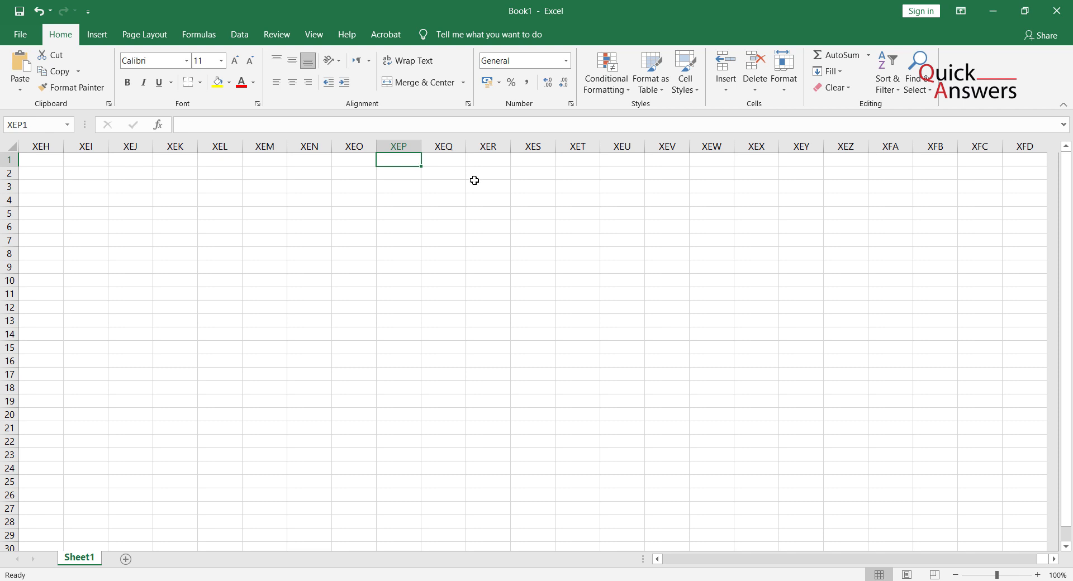
key("Left")
key("Left")
key("Left")
key("Left")
key("Left")
key("Left")
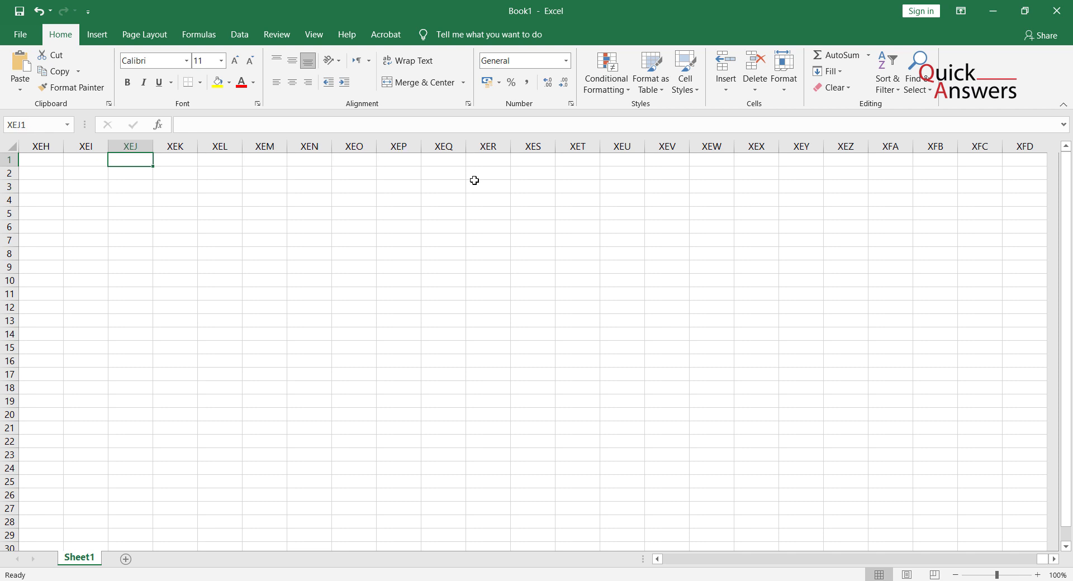
left_click(400, 165)
left_click(347, 169)
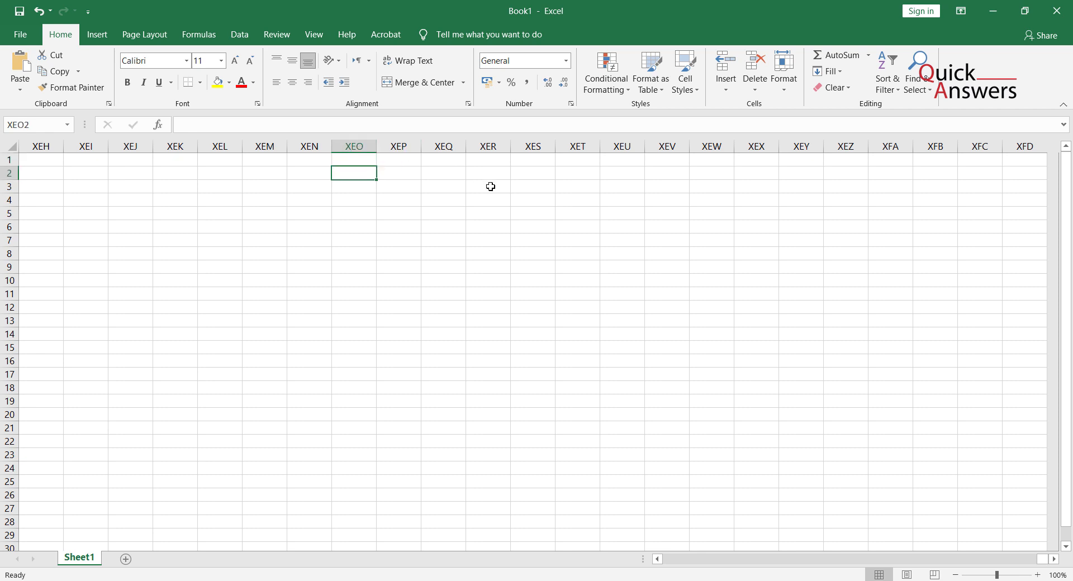
key("Left")
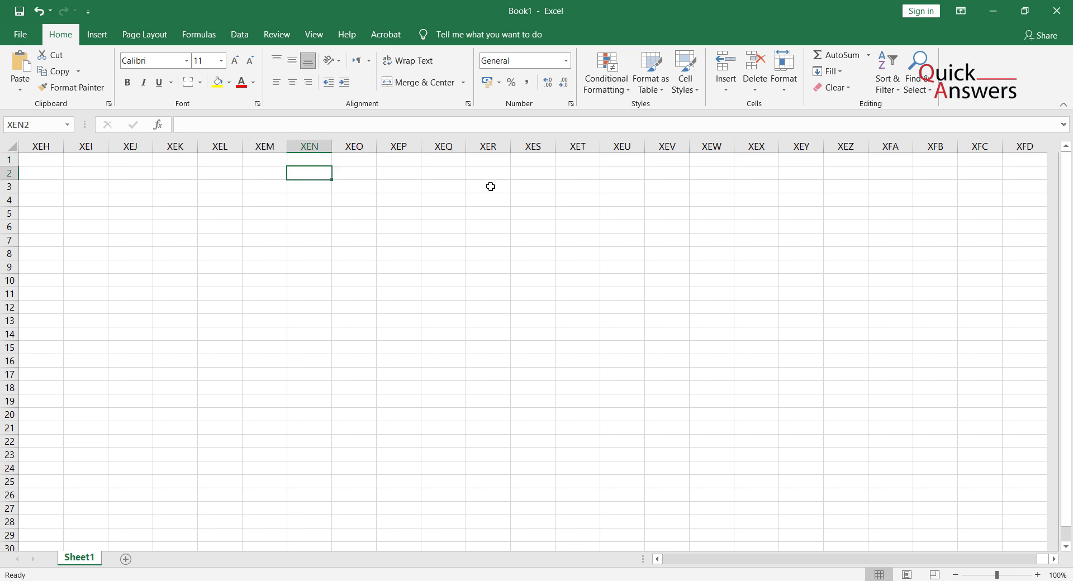
key("Left")
key("Left")
key("Left")
key("Left")
key("Left")
key("Left")
key("Left")
key("Left")
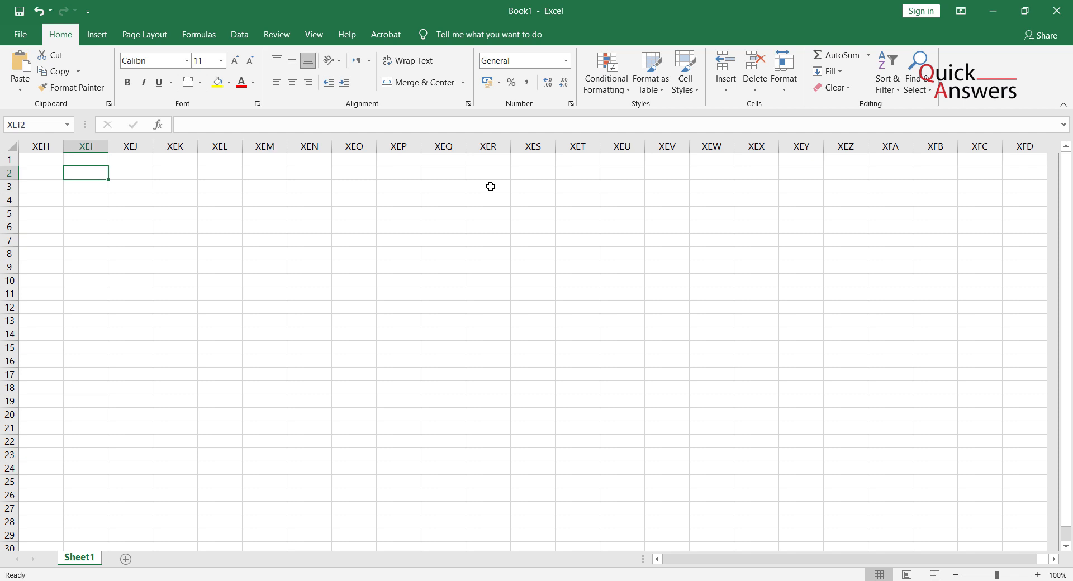
Move back along row 2 from XEI to XDQ to examine the XE and XD column headings, and return to cell A1.
key("Left")
key("Left")
key("Left")
key("Left")
key("Left")
key("Left")
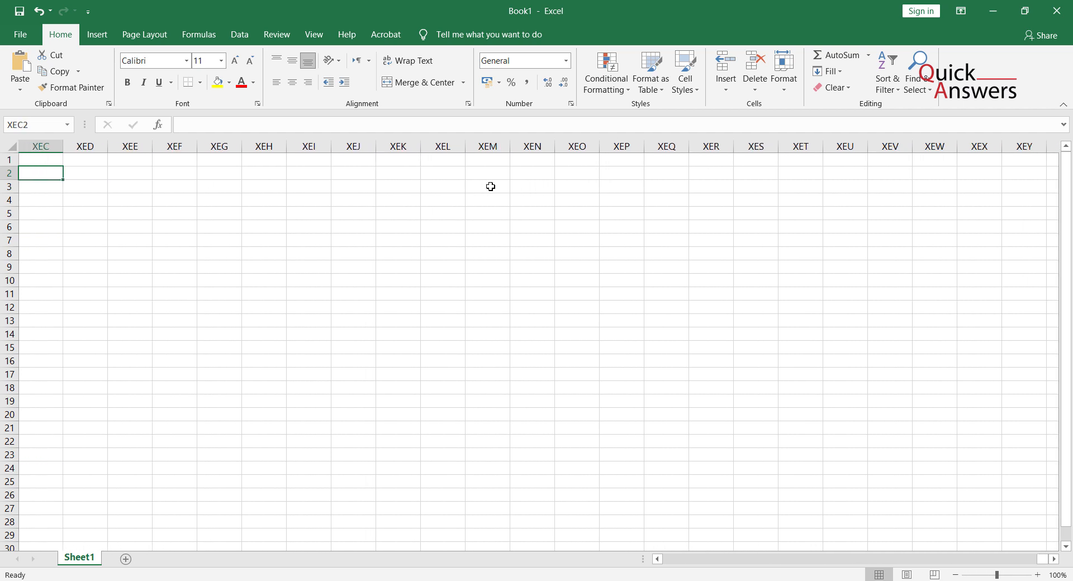
key("Left")
key("Left")
key("Left")
key("Left")
key("Left")
key("Left")
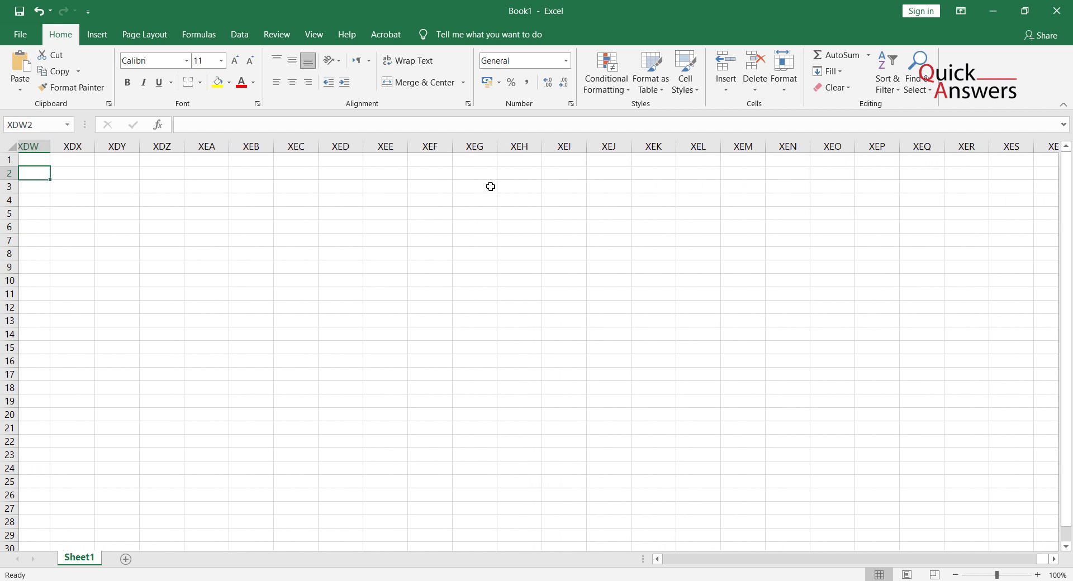
key("Left")
key("Left")
key("Left")
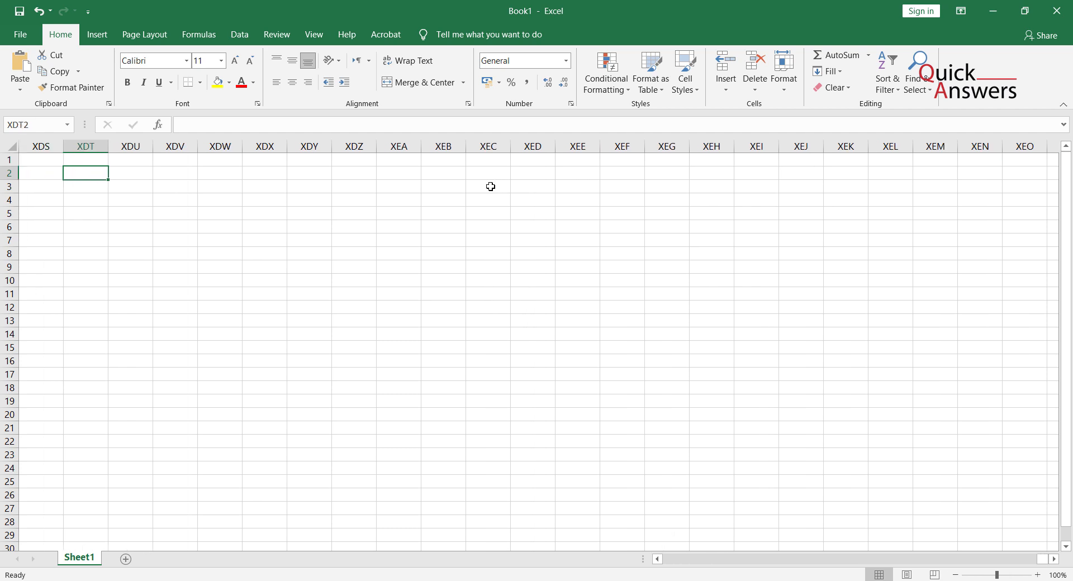
key("Left")
key("Right")
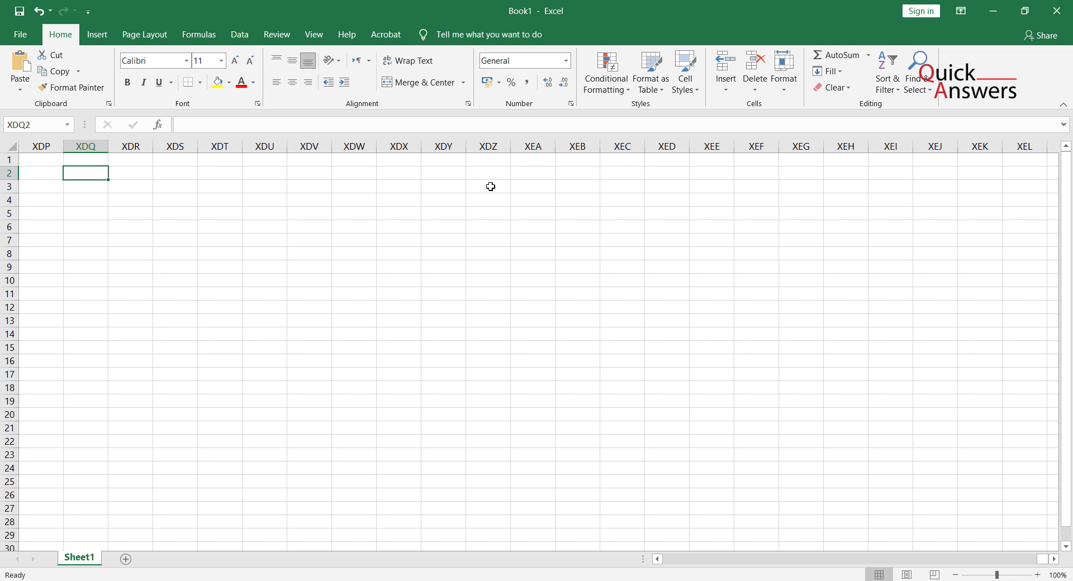
key("ctrl+Home")
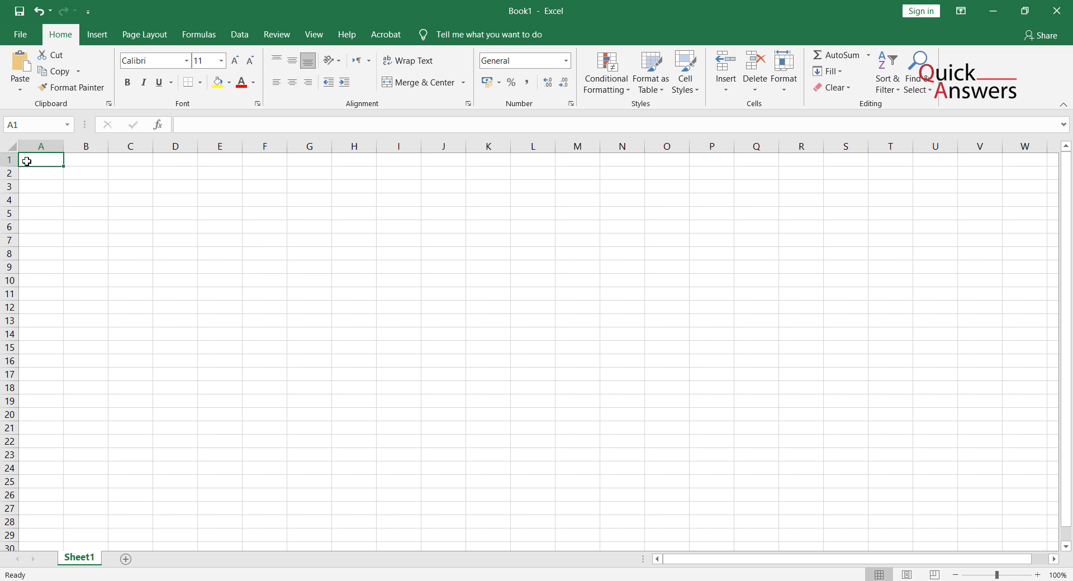
type("0")
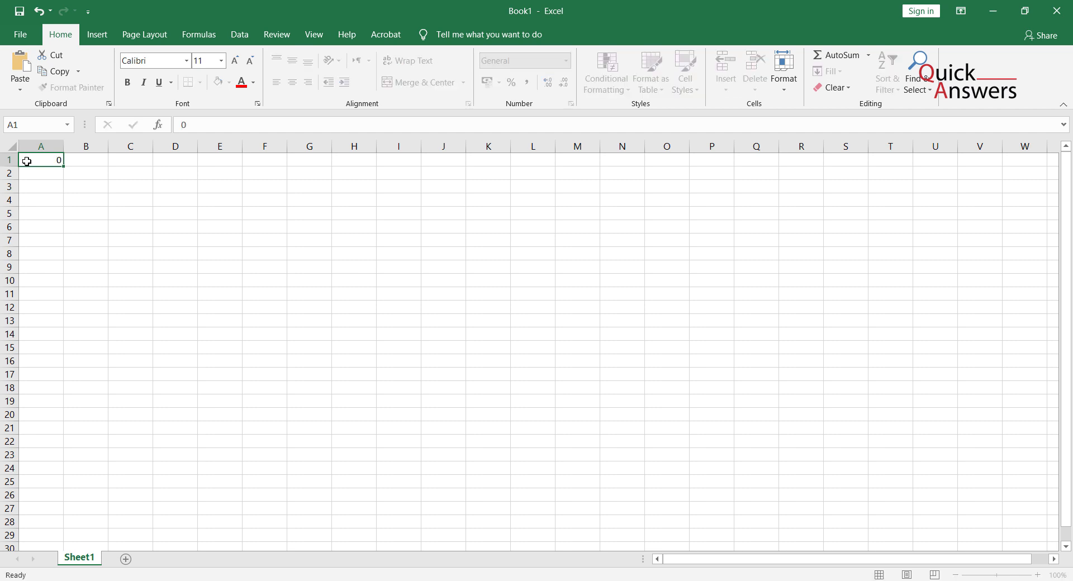
key("Right")
key("Right")
key("Left")
key("Left")
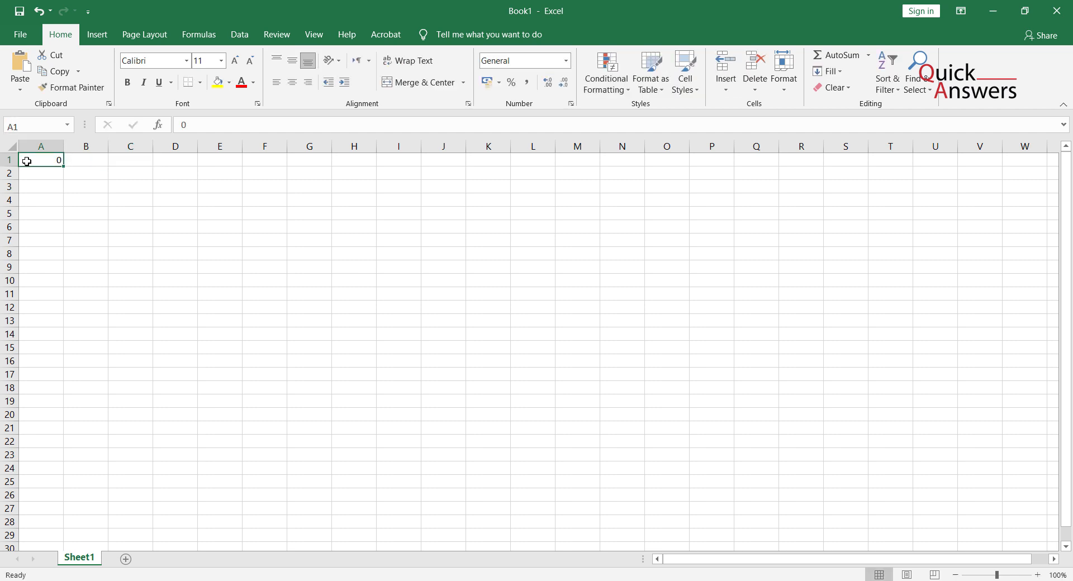
key("Delete")
Turn on End Mode and jump repeatedly between A1 and XFD1 to compare the first and last columns of row 1.
key("Right")
key("End")
key("End")
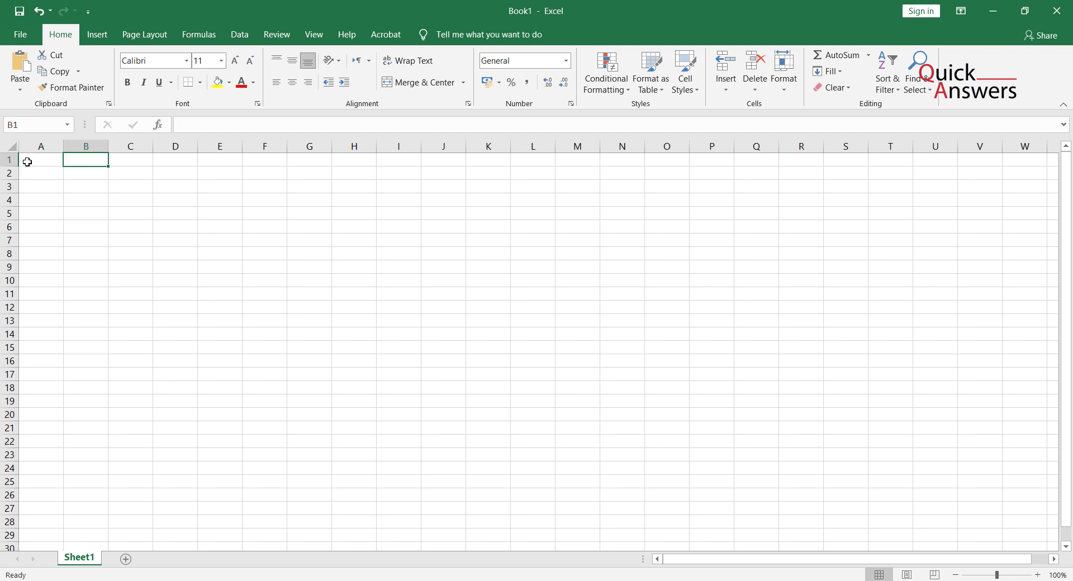
key("End")
key("End")
key("End")
key("Right")
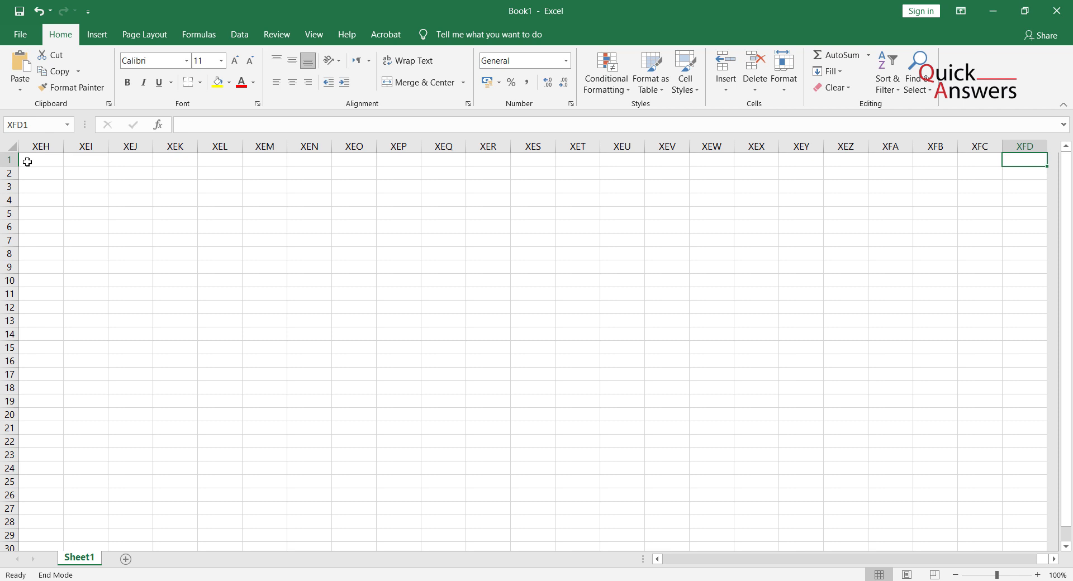
key("Left")
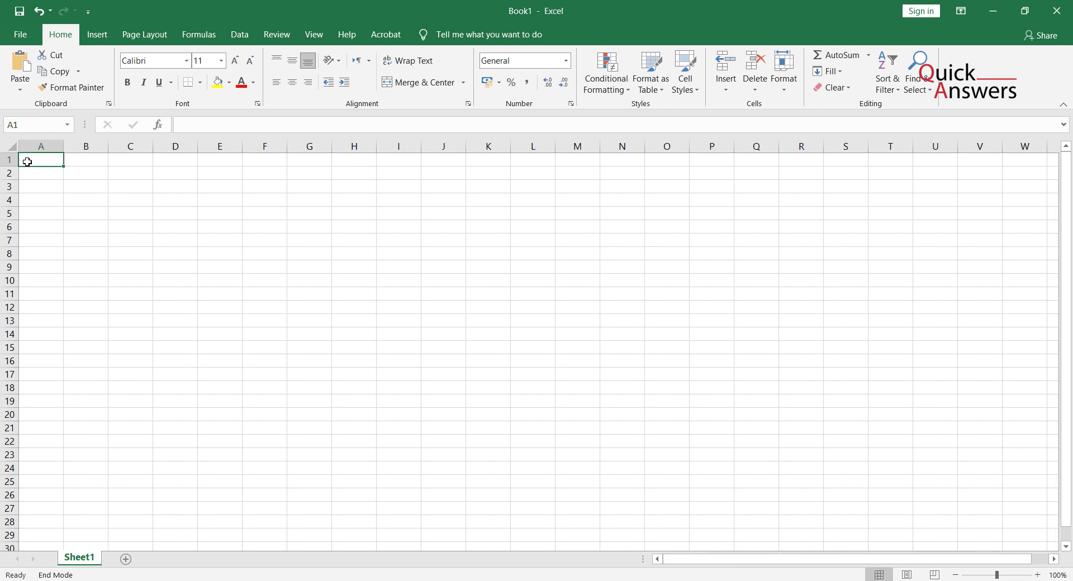
key("Right")
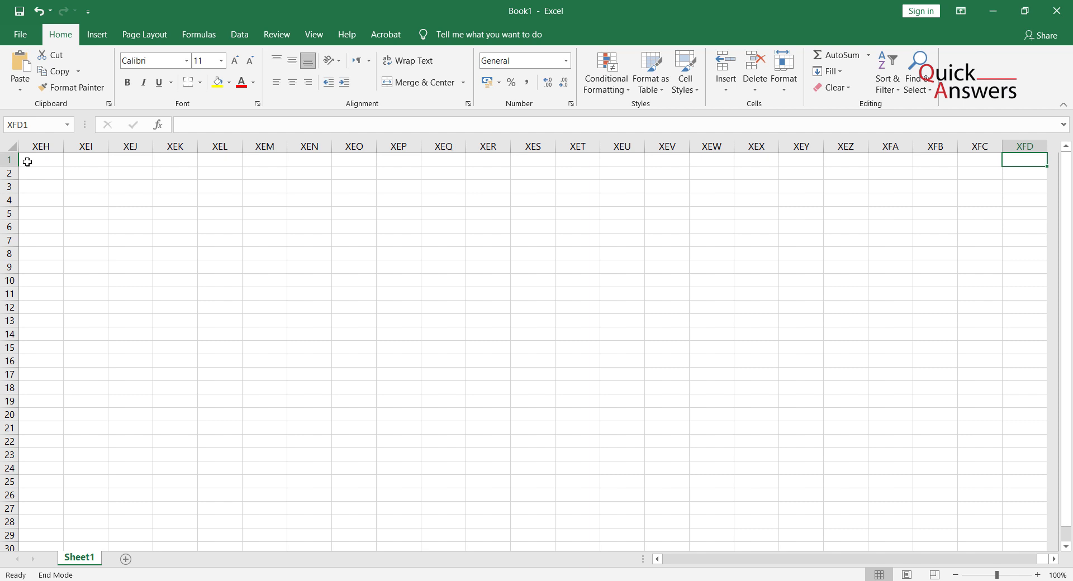
key("Left")
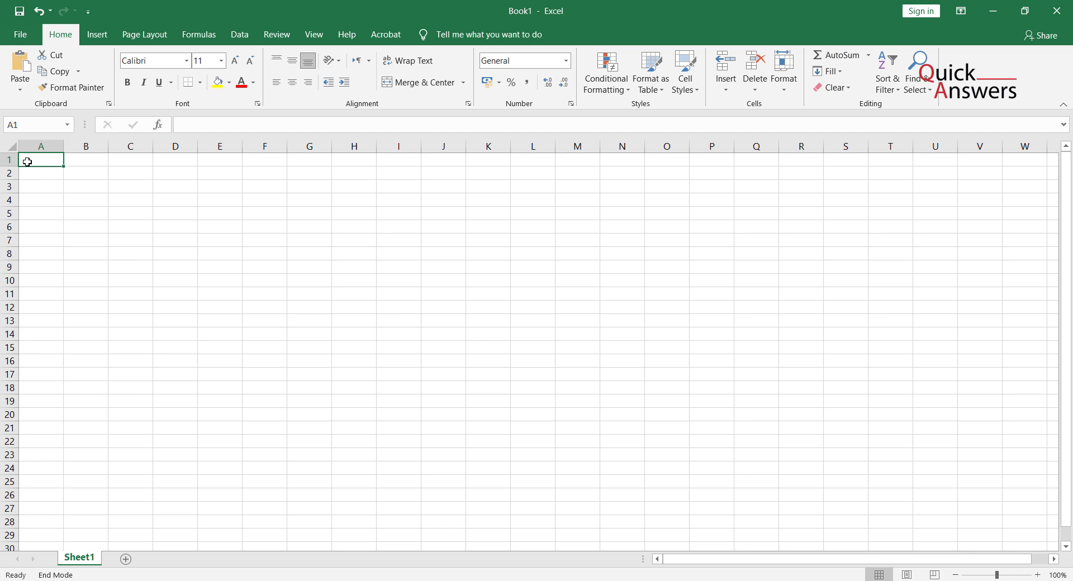
key("Right")
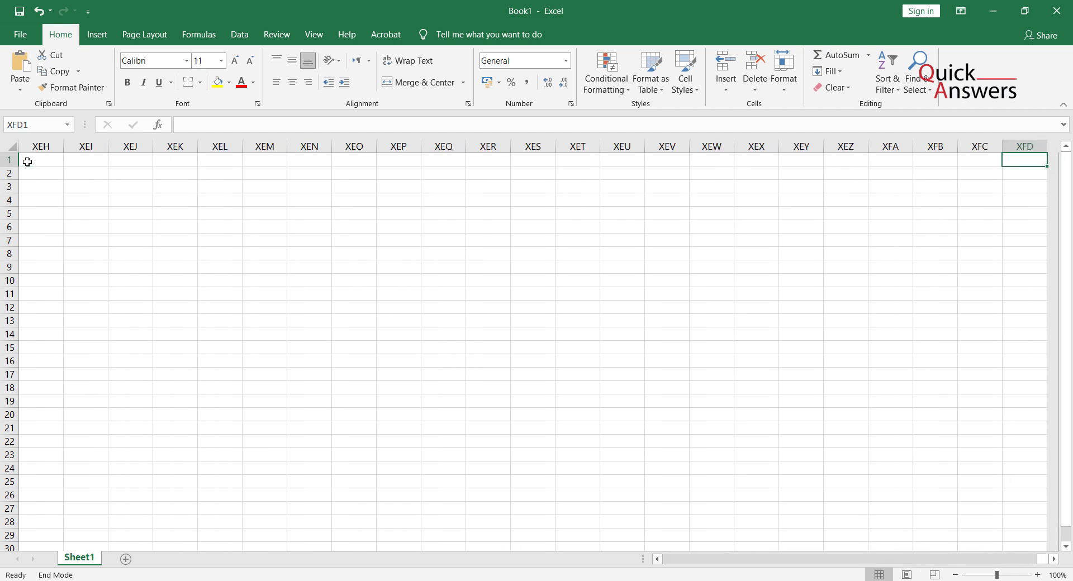
key("Left")
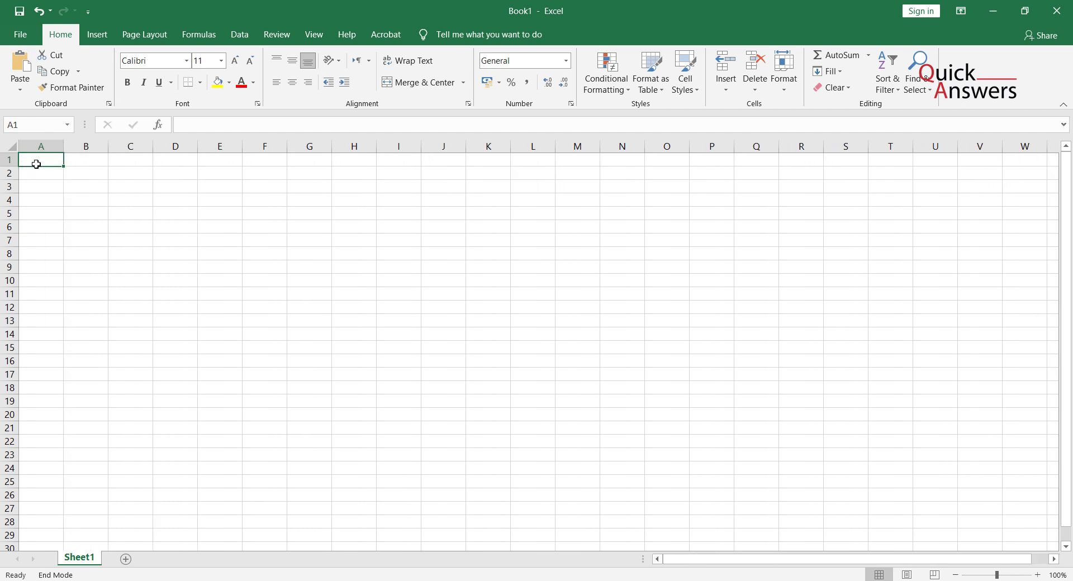
Select scattered cells, including D7, O13, K20 and I13, to examine how column letters and row numbers form their addresses.
left_click(39, 197)
left_click(33, 158)
left_click(169, 243)
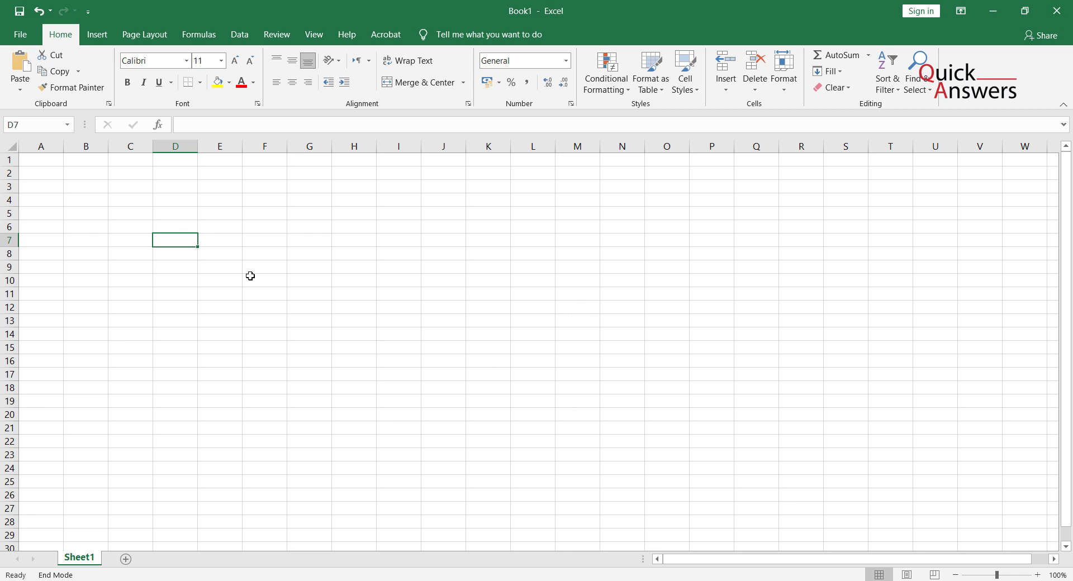
left_click(682, 320)
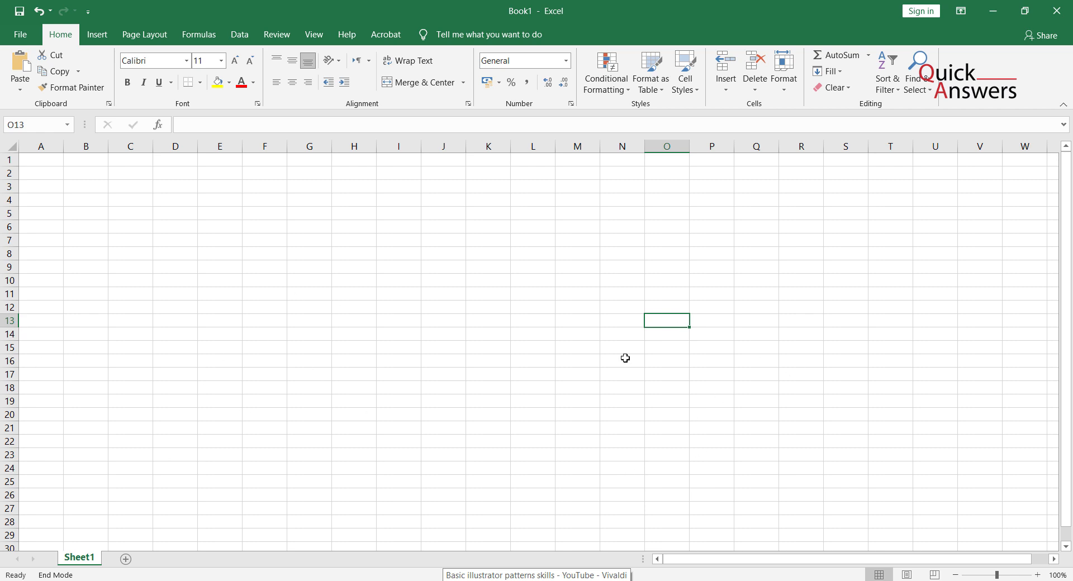
left_click(477, 415)
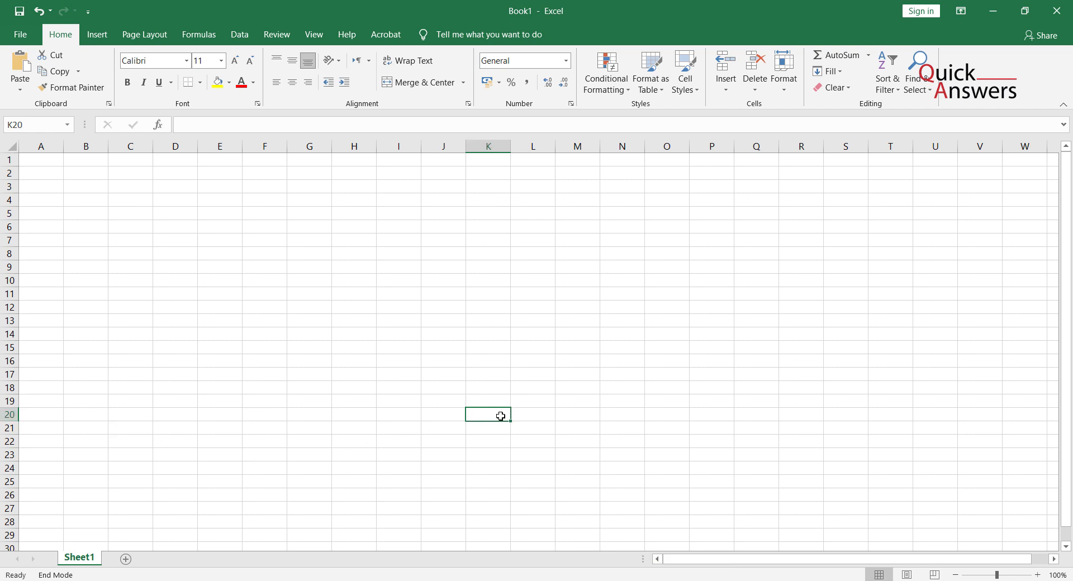
left_click(407, 321)
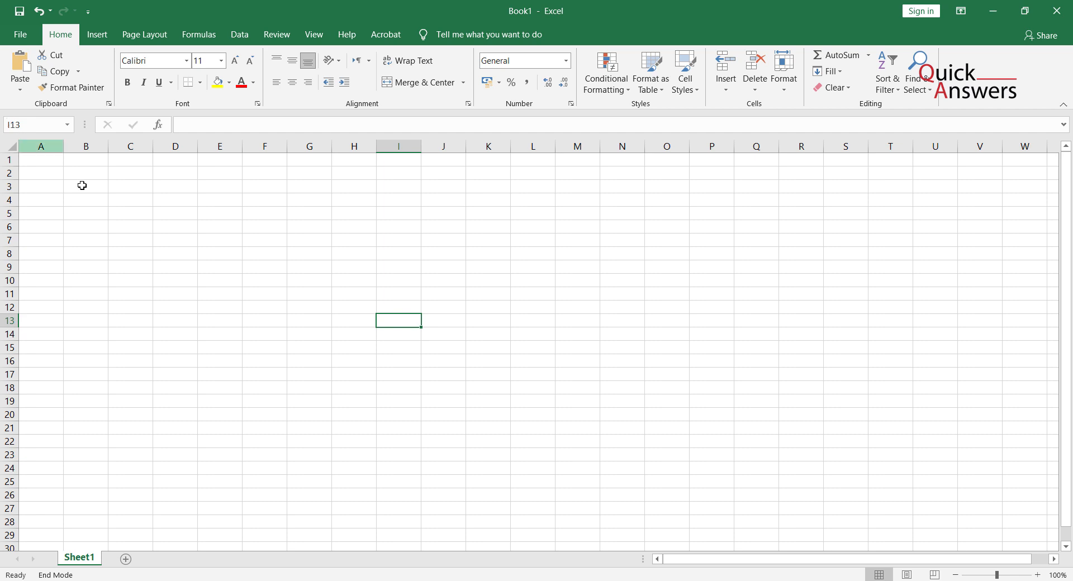
Select more cells around the sheet, including F15, O18, O14 and F12, and compare each address with its column and row headings.
left_click(186, 279)
left_click(337, 295)
left_click(275, 349)
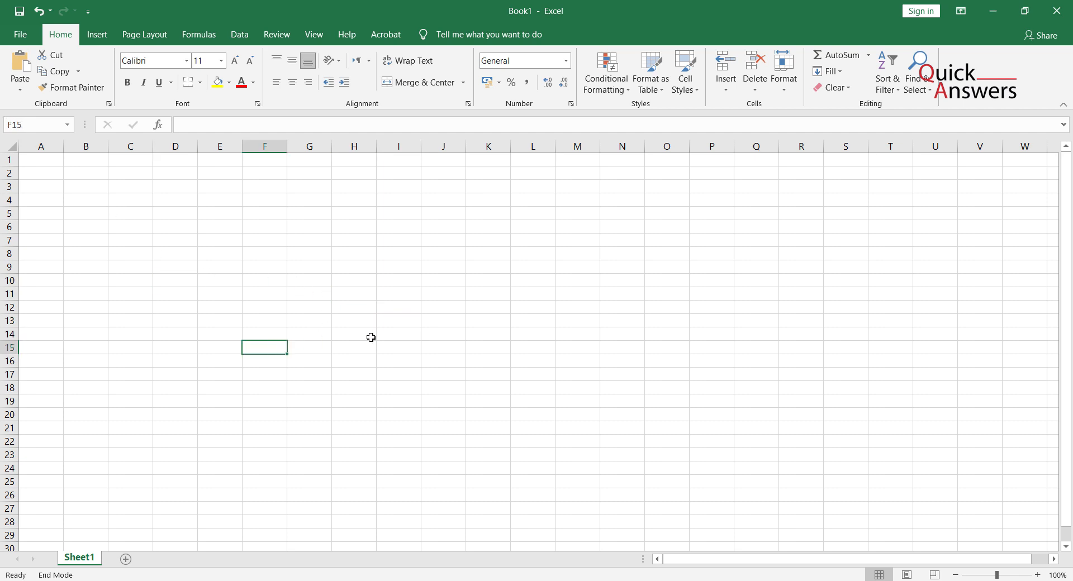
left_click(410, 335)
left_click(577, 338)
left_click(647, 389)
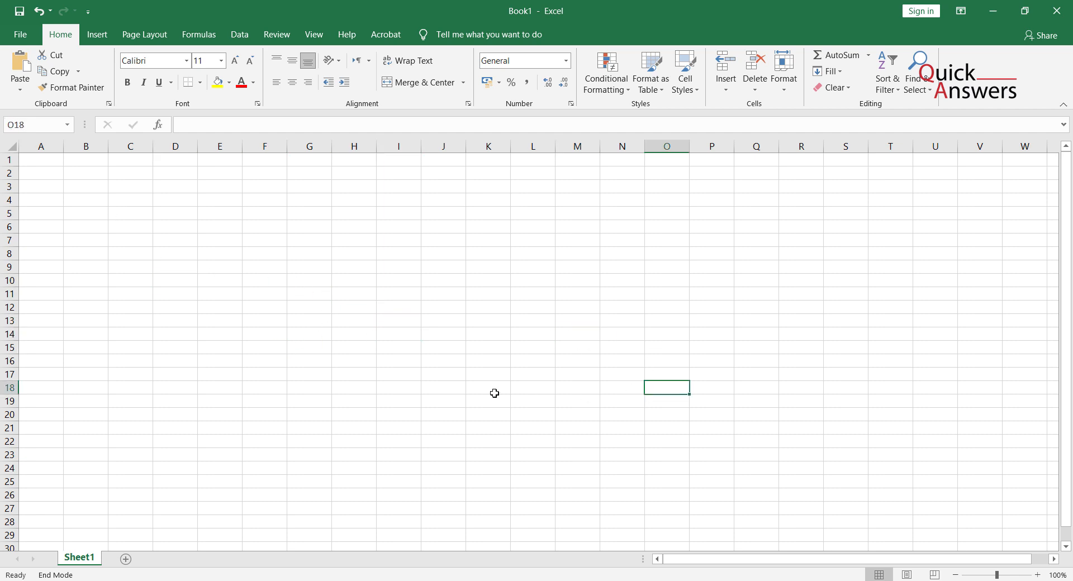
left_click(487, 386)
left_click(677, 331)
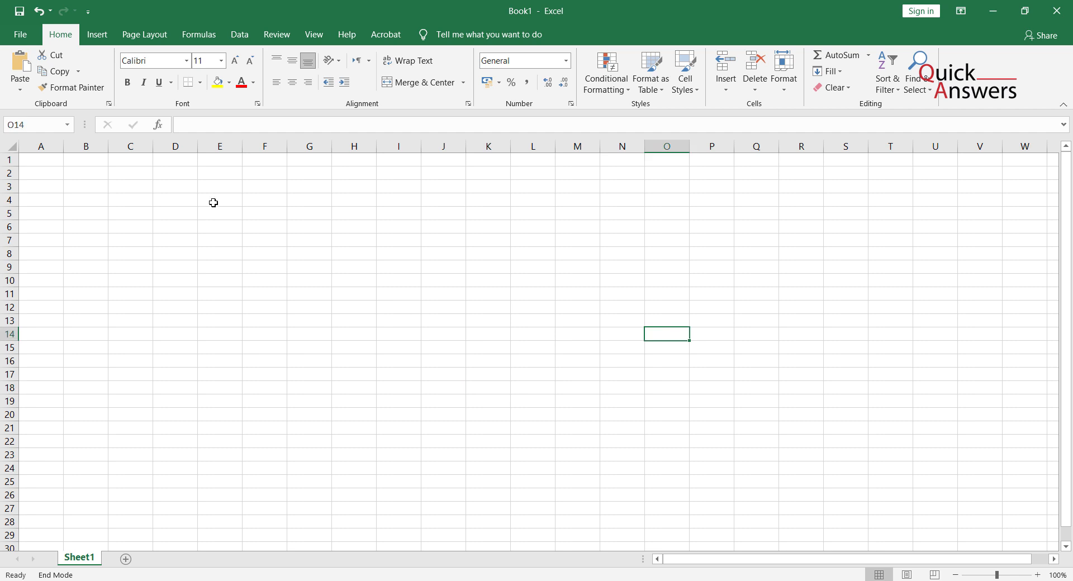
left_click(266, 350)
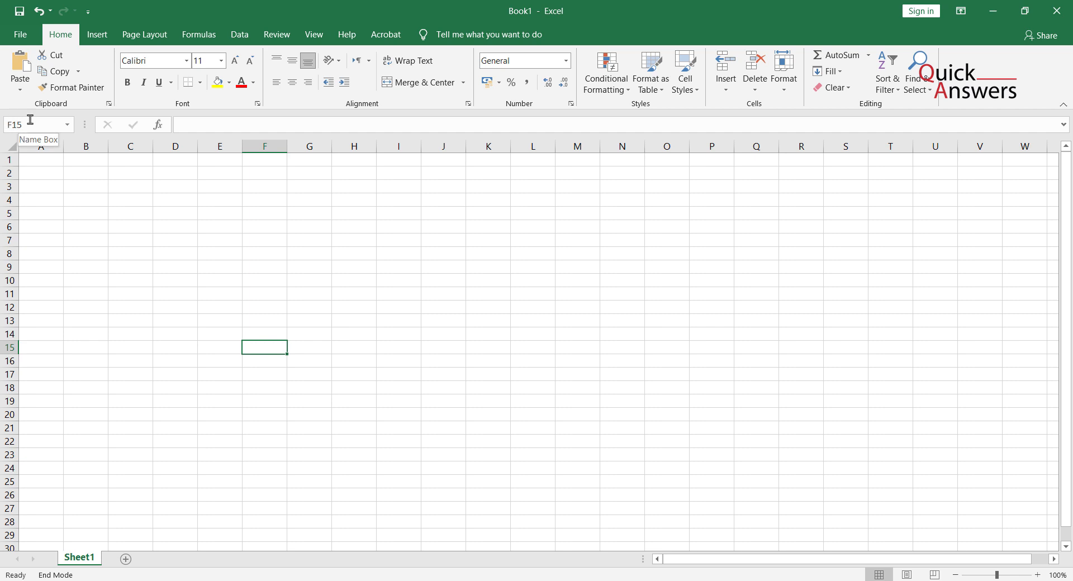
left_click(269, 307)
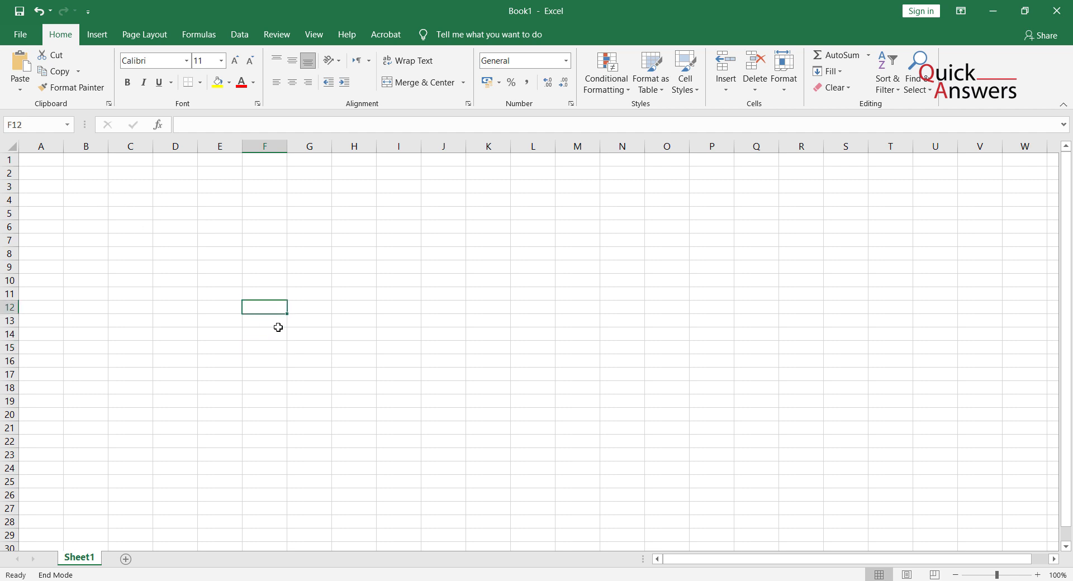
Select cell C3 and narrow column C to about half its width.
left_click(135, 192)
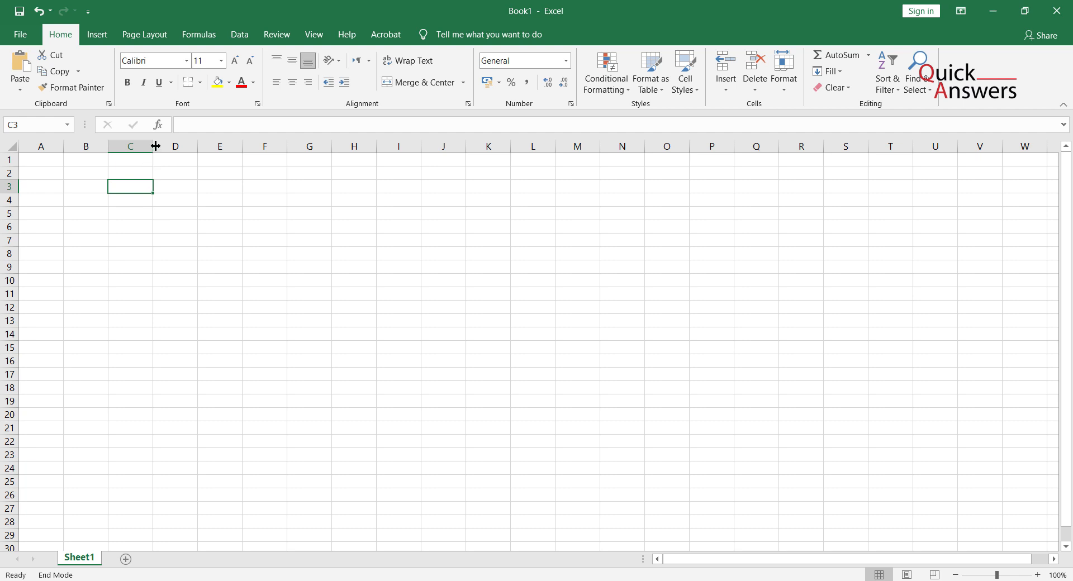
left_click_drag(155, 146, 131, 147)
left_click(199, 241)
Enter the letters A, B, C and D in cells C2 through F2, one letter per cell.
left_click(126, 171)
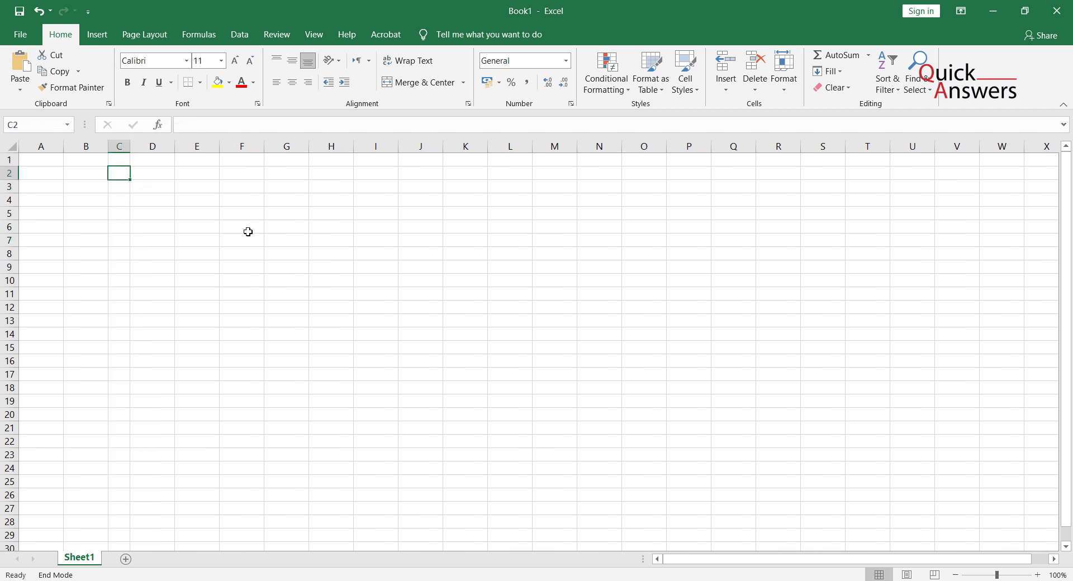
type("A")
left_click(205, 237)
left_click(165, 174)
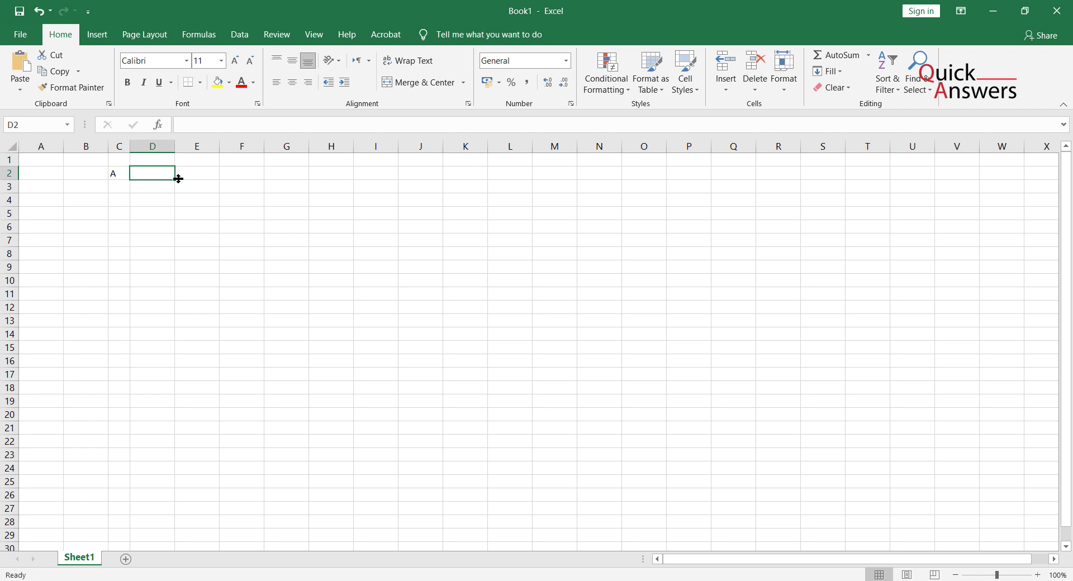
type("B")
left_click(183, 174)
type("C")
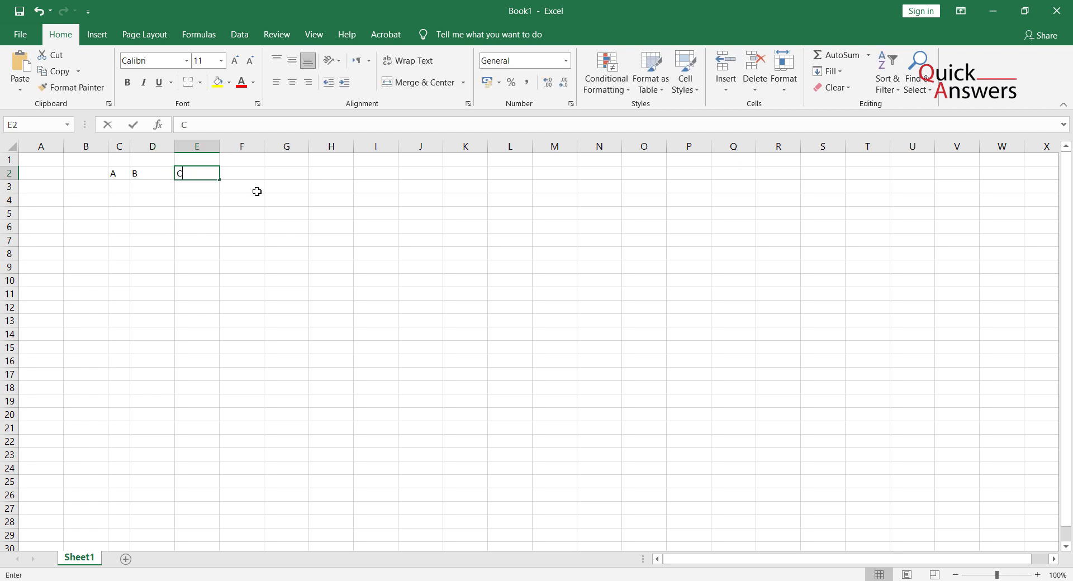
left_click(251, 176)
type("D")
Continue the row 2 sequence by entering E, F, G and H in cells G2 through J2.
left_click(296, 178)
type("E")
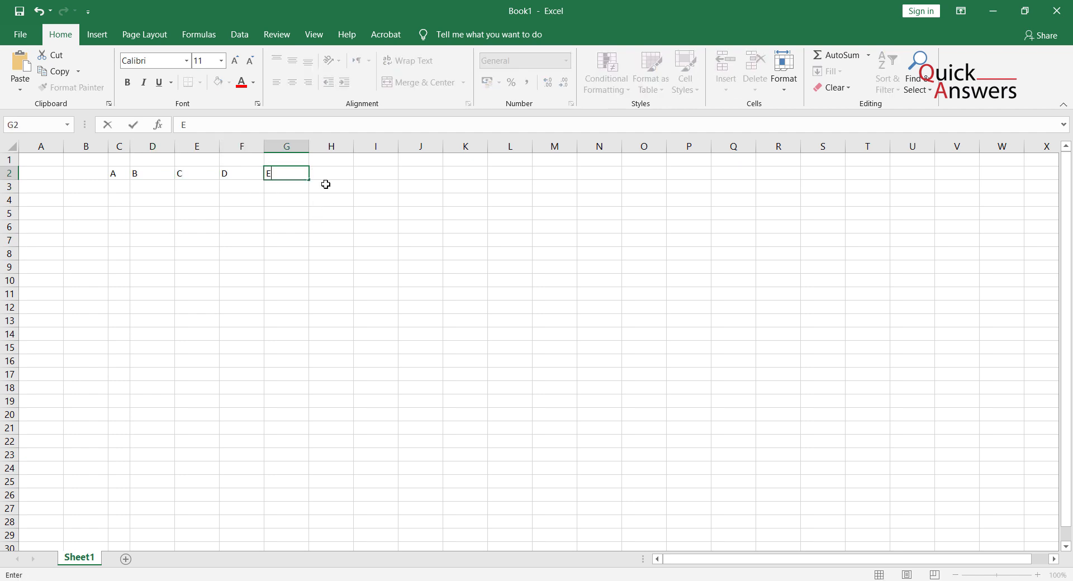
left_click(340, 177)
type("F")
left_click(373, 176)
type("G")
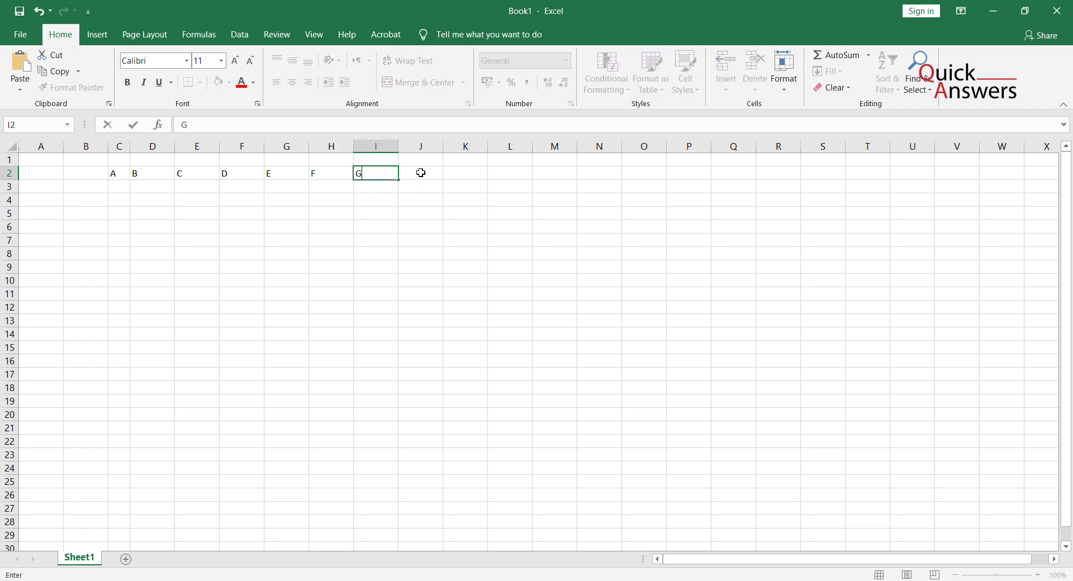
left_click(419, 174)
type("H")
left_click(426, 270)
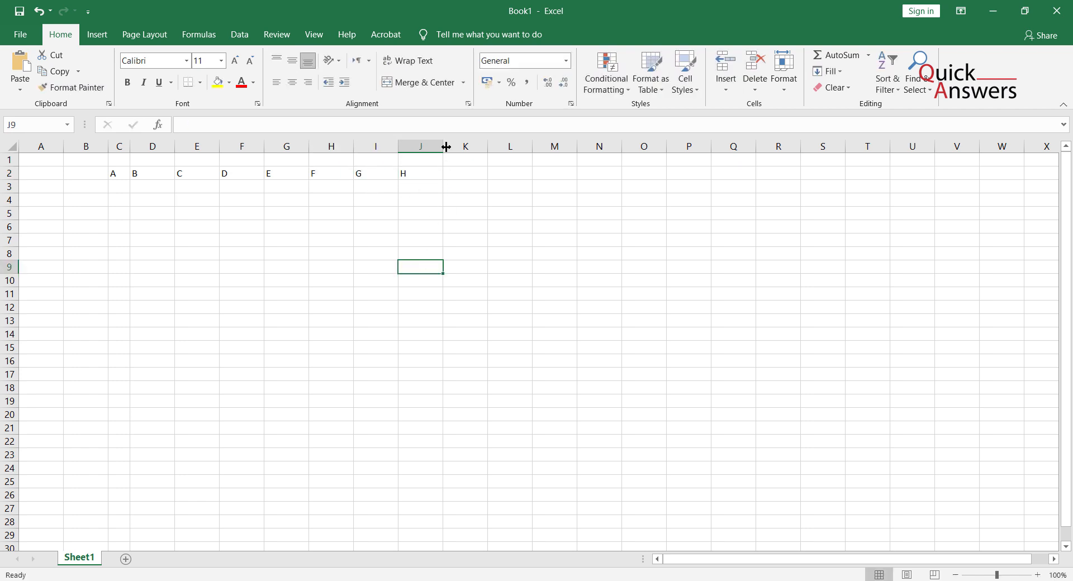
Narrow columns J and I to fit their letters, and select I2 and H2 to compare the cell widths.
left_click_drag(443, 146, 115, 175)
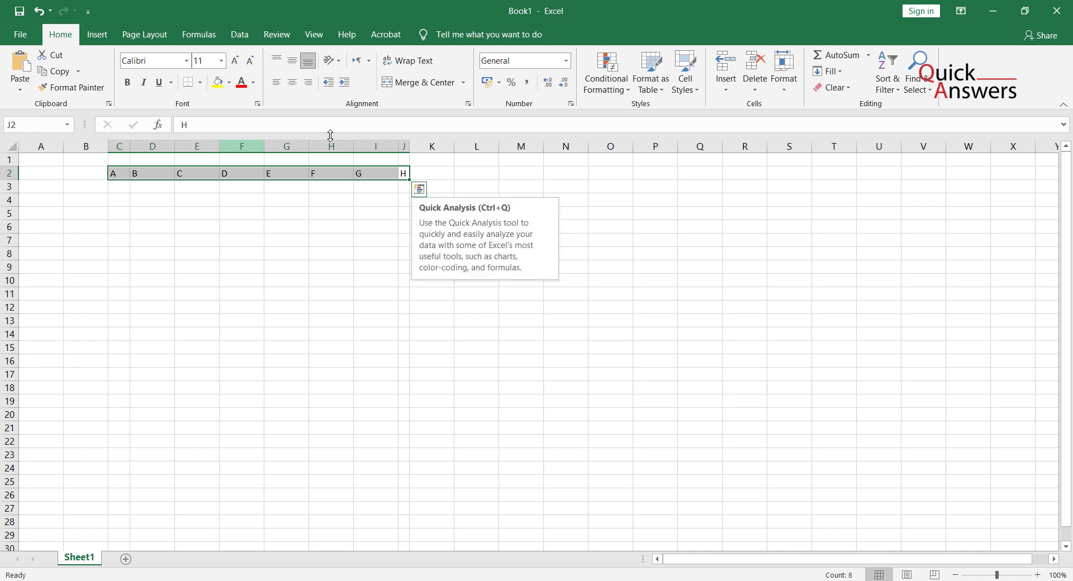
left_click(321, 242)
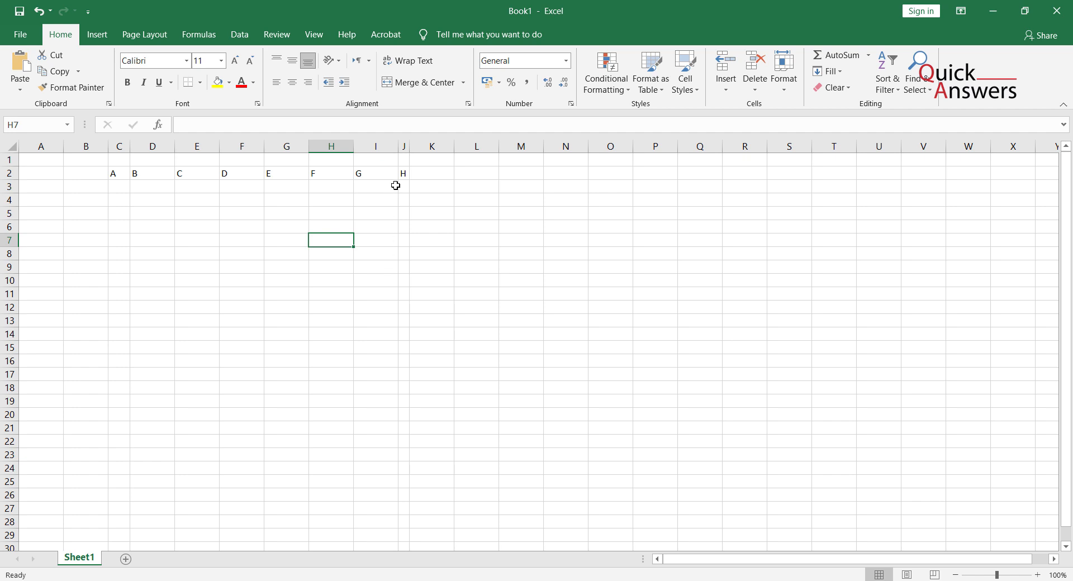
double_click(401, 148)
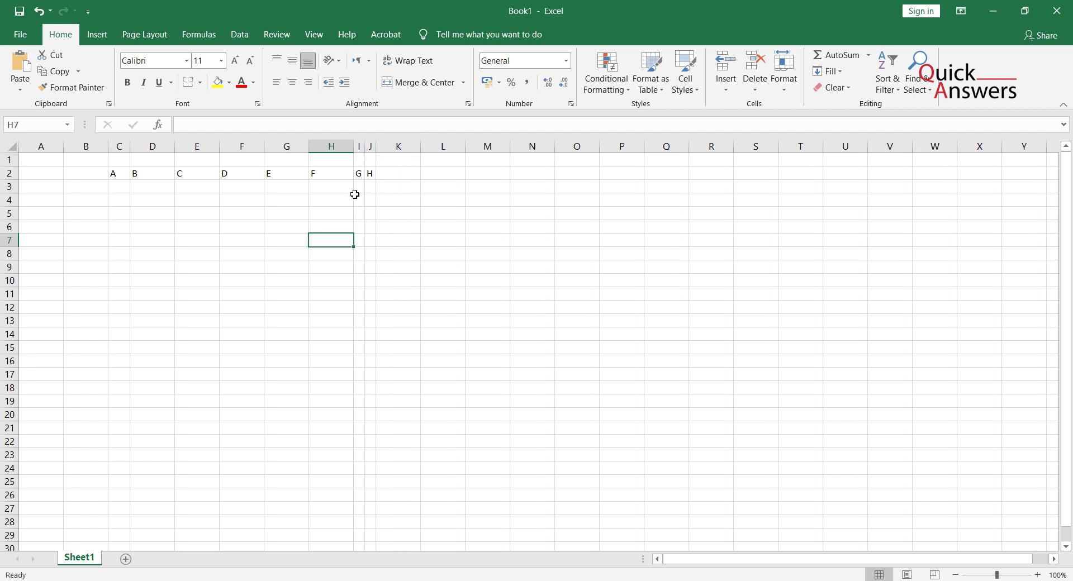
left_click(361, 176)
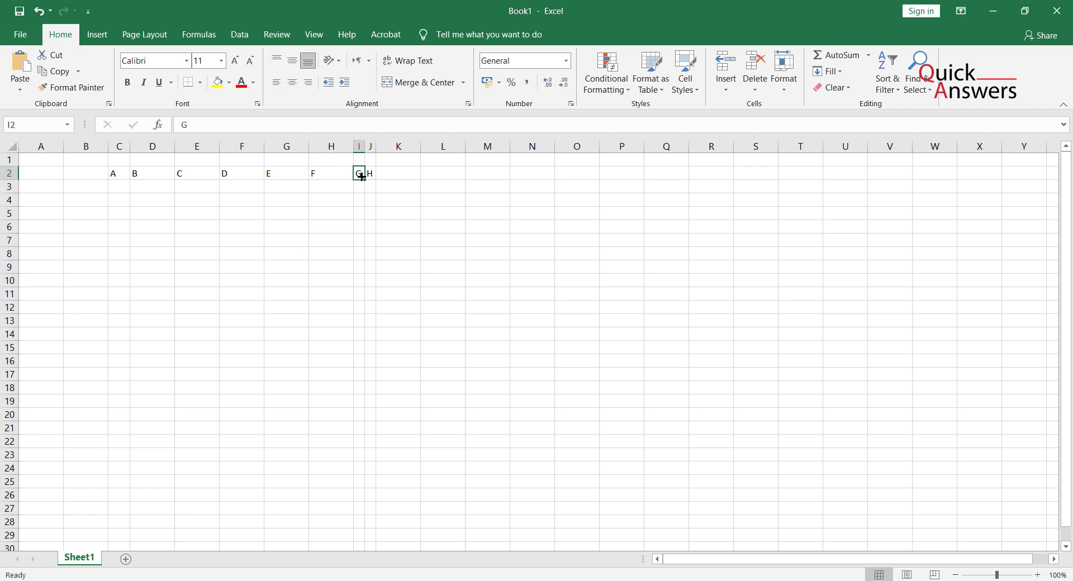
left_click(329, 175)
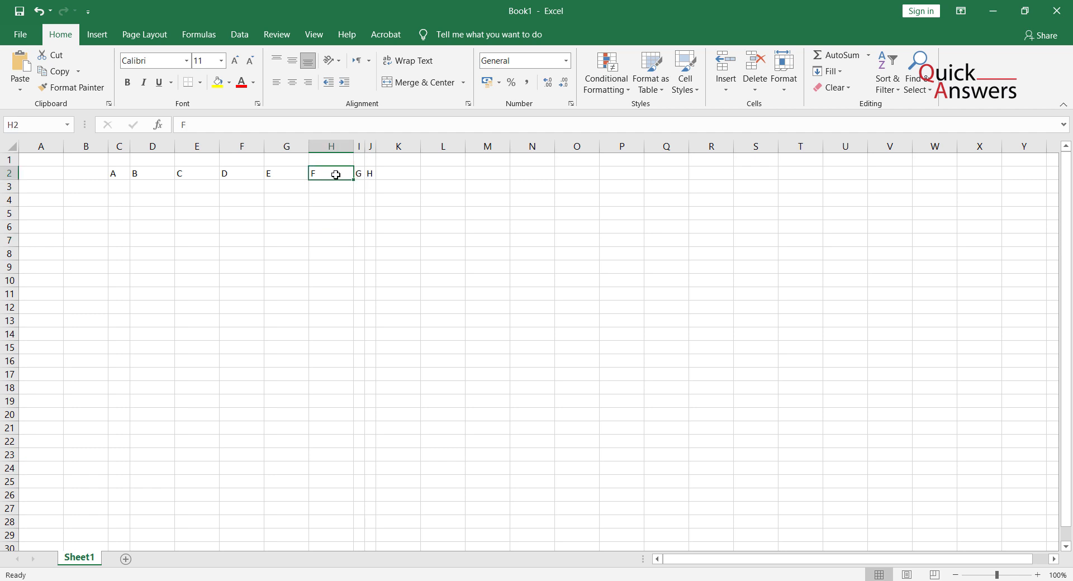
Fit the widths of columns H, G, F and E to the single letters they contain.
double_click(356, 145)
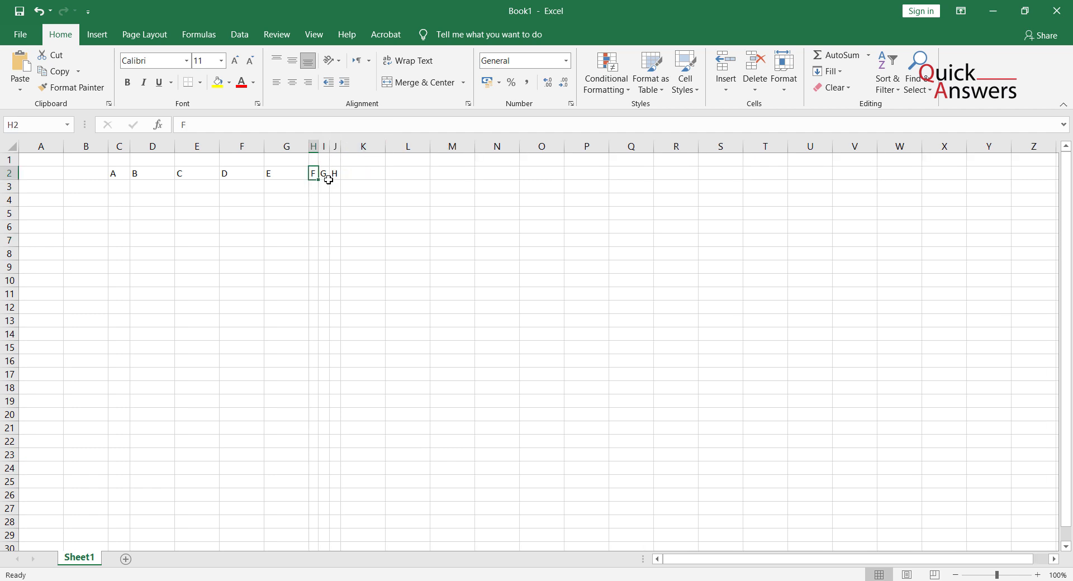
double_click(310, 146)
double_click(266, 147)
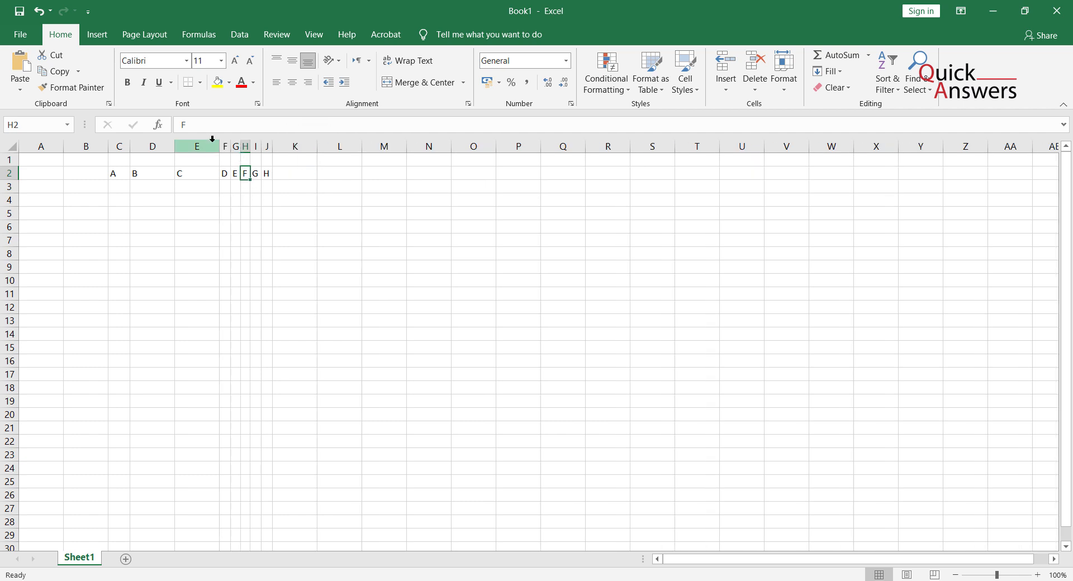
double_click(219, 146)
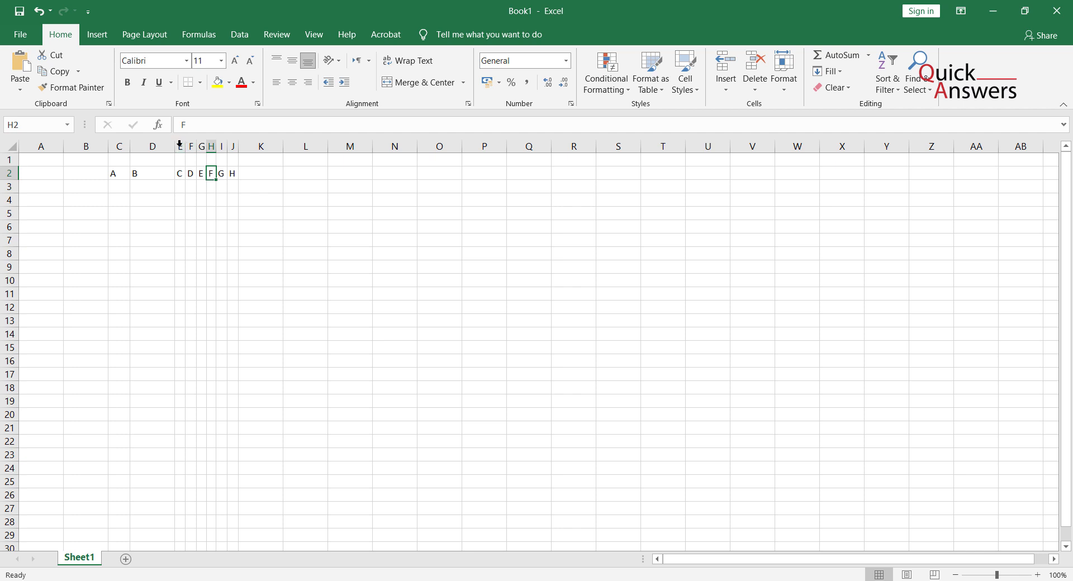
Fit columns D and C to their letters so all eight lettered columns are equally narrow.
left_click(179, 146)
left_click(161, 174)
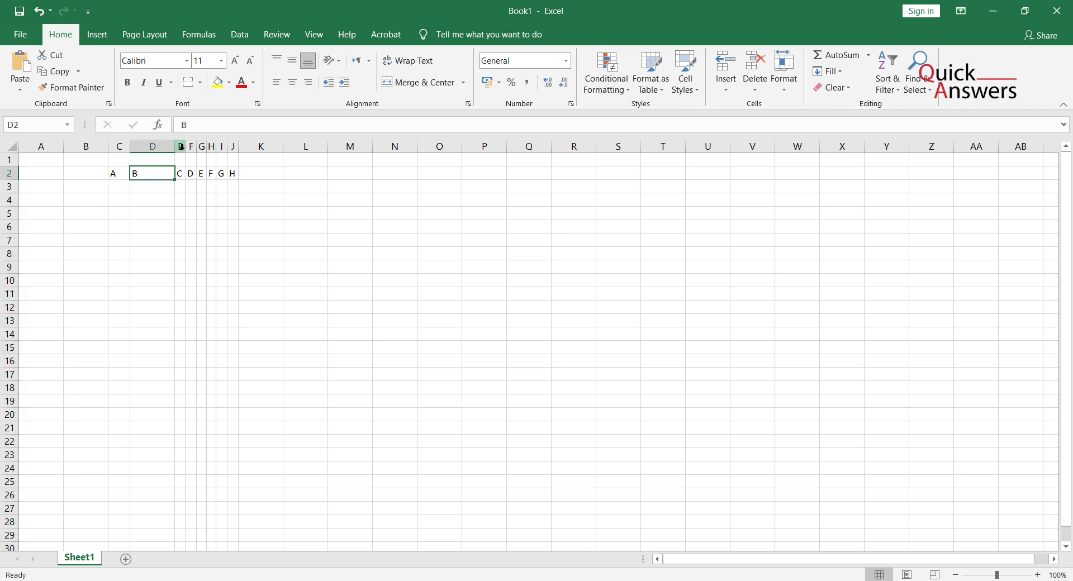
left_click(179, 147)
left_click(165, 174)
double_click(173, 150)
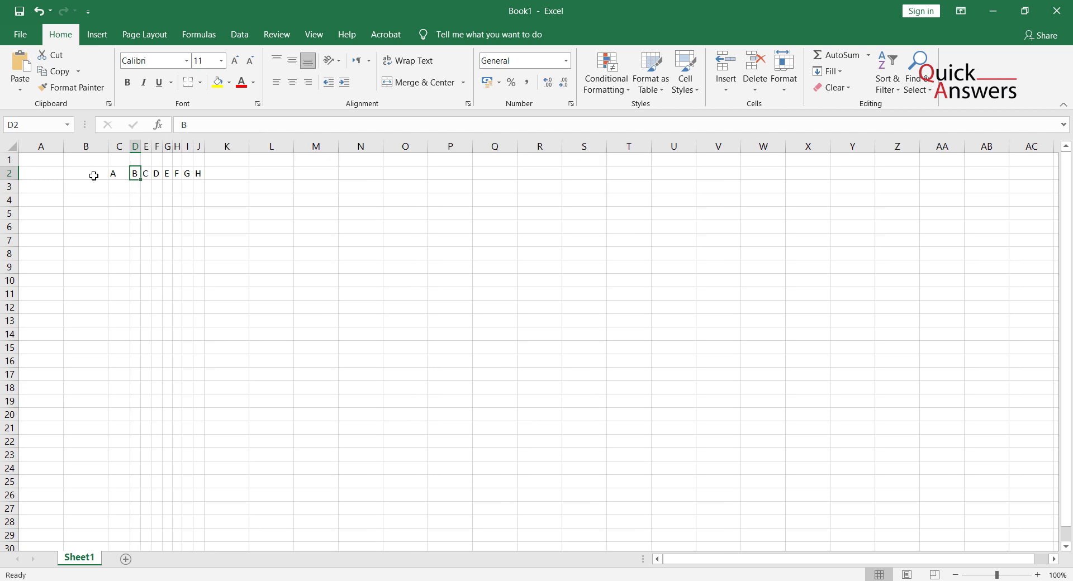
double_click(128, 150)
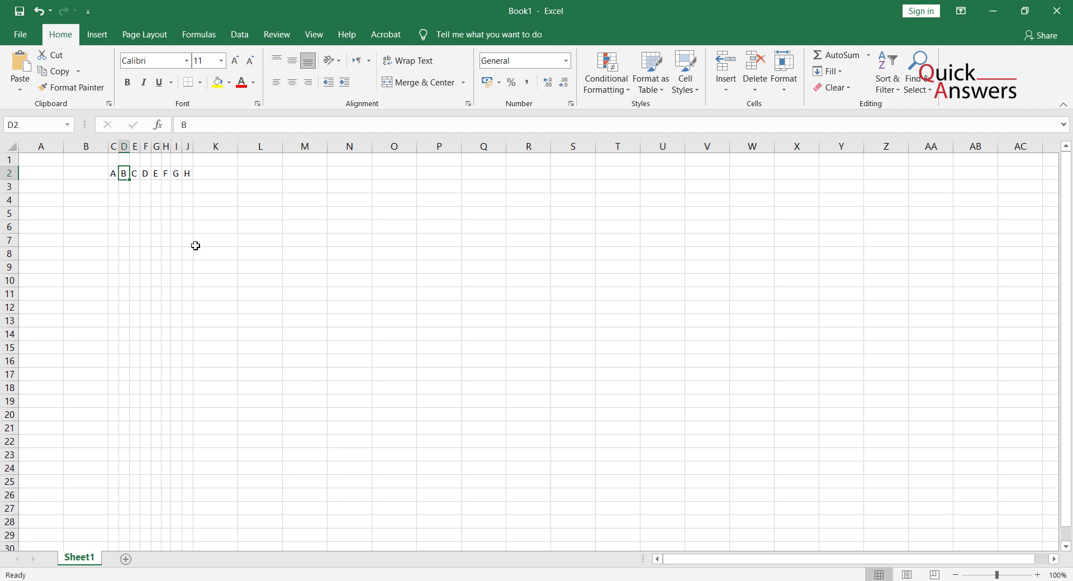
Select the letters in C2:J2 and set the width of their columns to 30.
left_click(194, 243)
left_click_drag(115, 175, 188, 174)
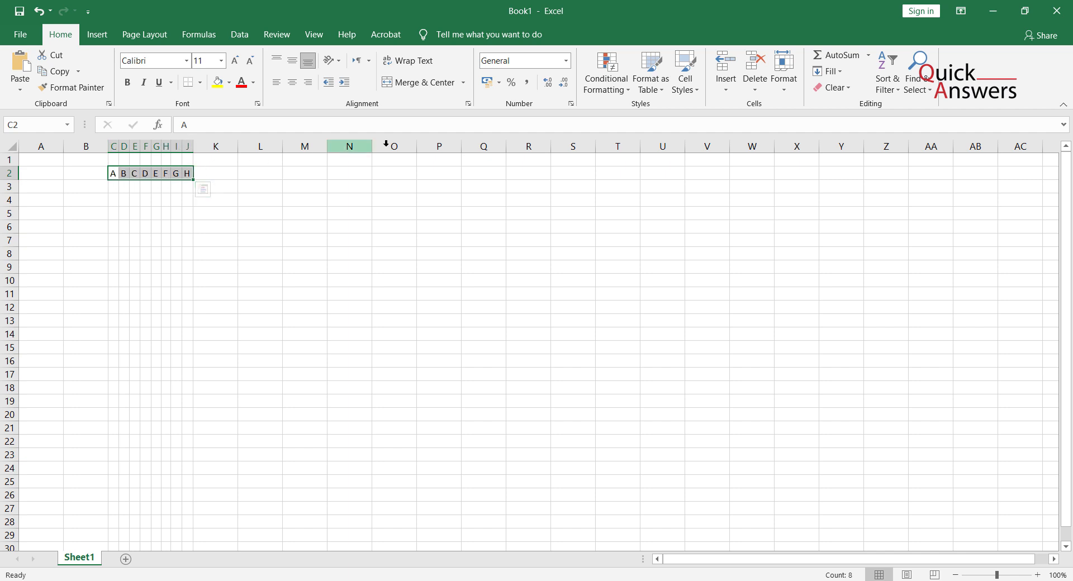
left_click(783, 73)
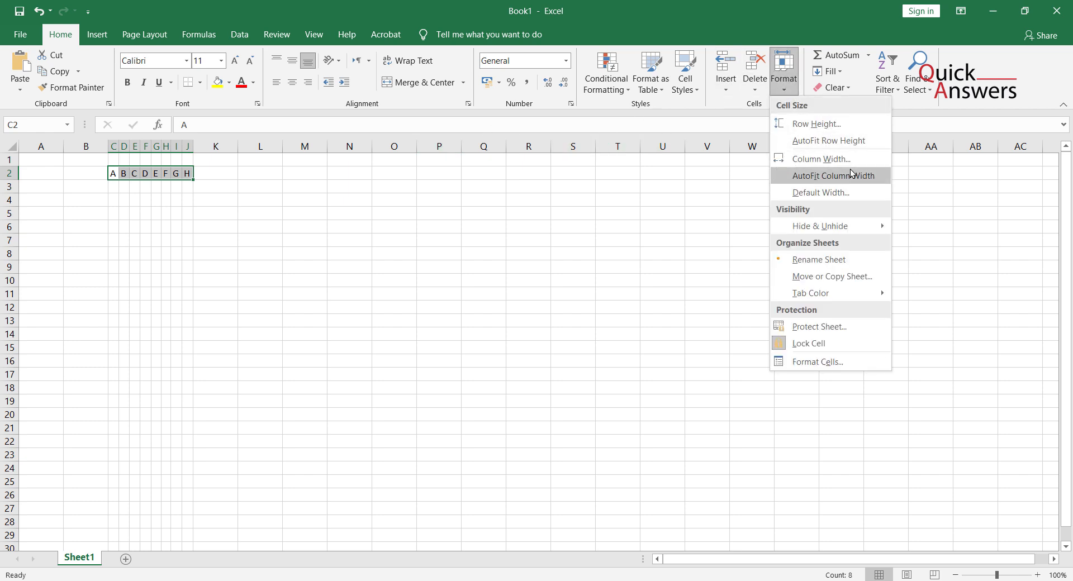
left_click(839, 160)
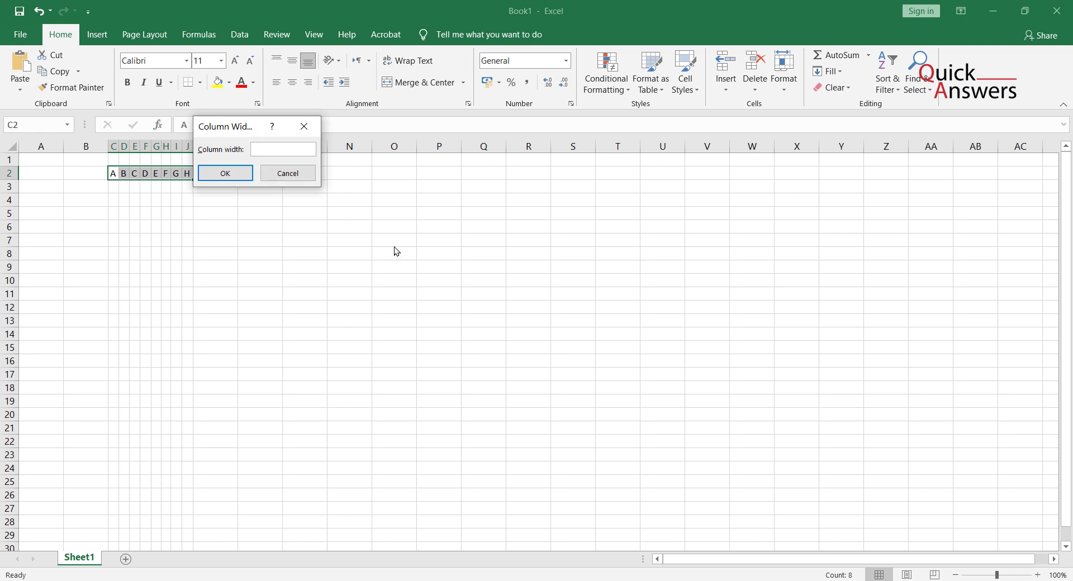
left_click_drag(246, 127, 340, 214)
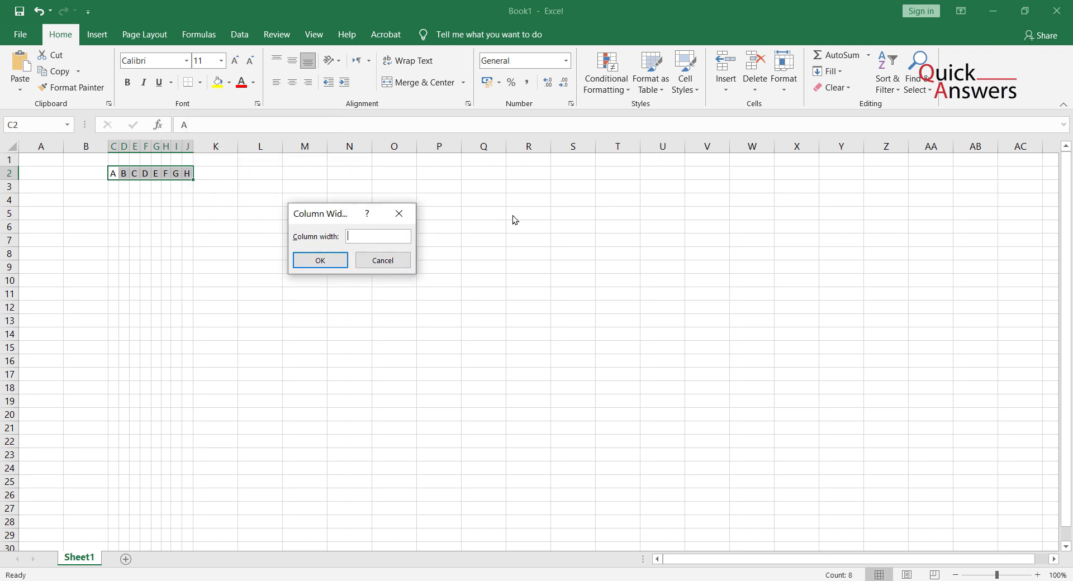
type("30")
key("Return")
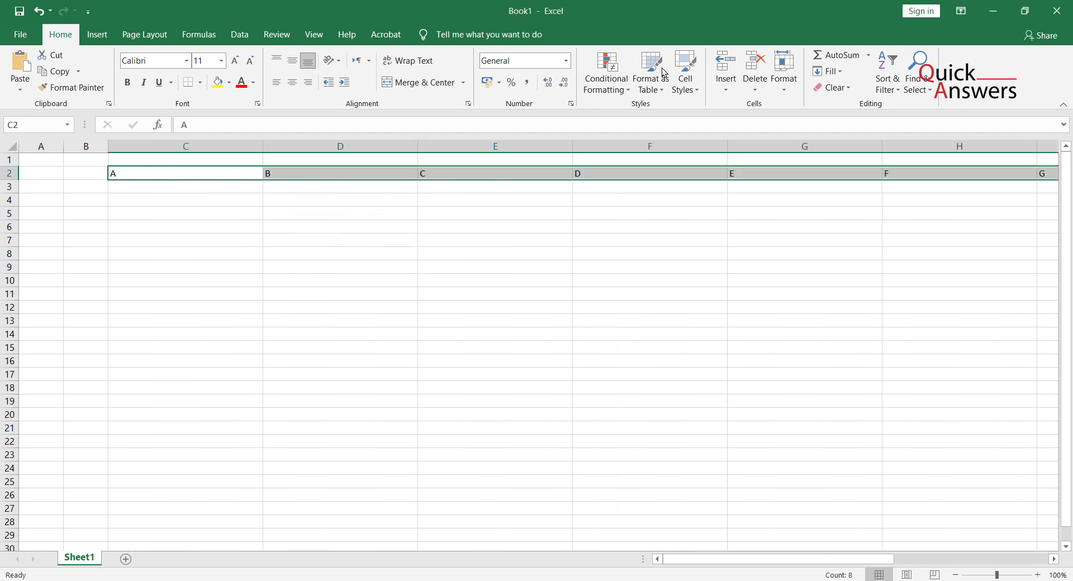
Set the width of columns C through J to 15.
left_click(784, 72)
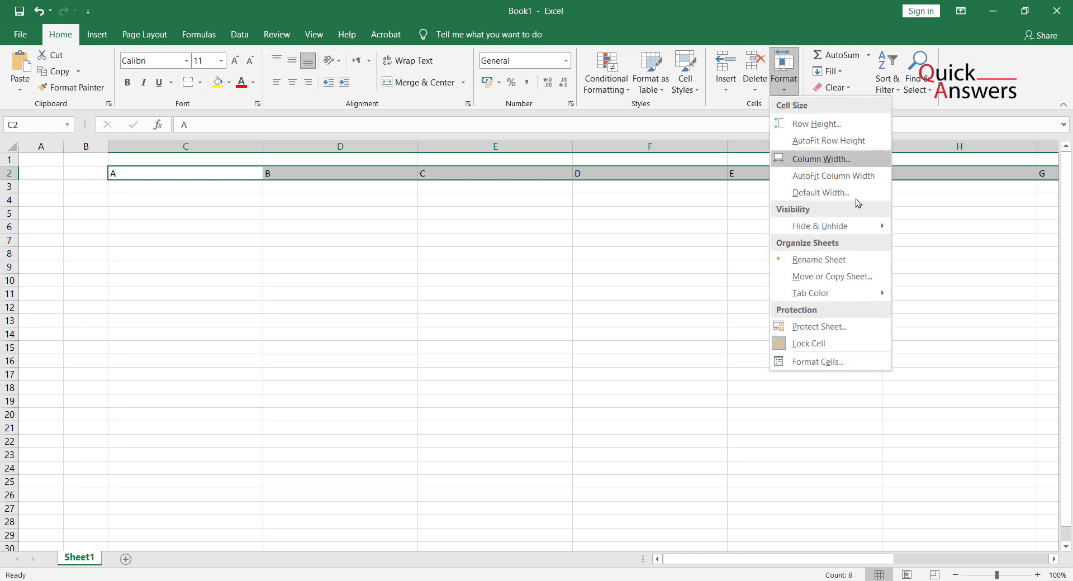
left_click(851, 160)
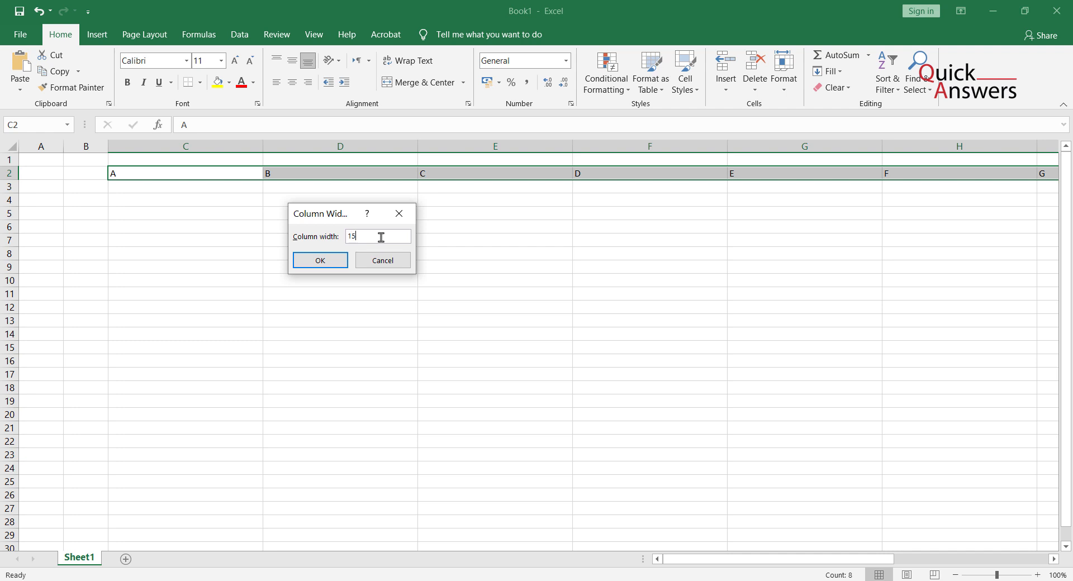
key("Return")
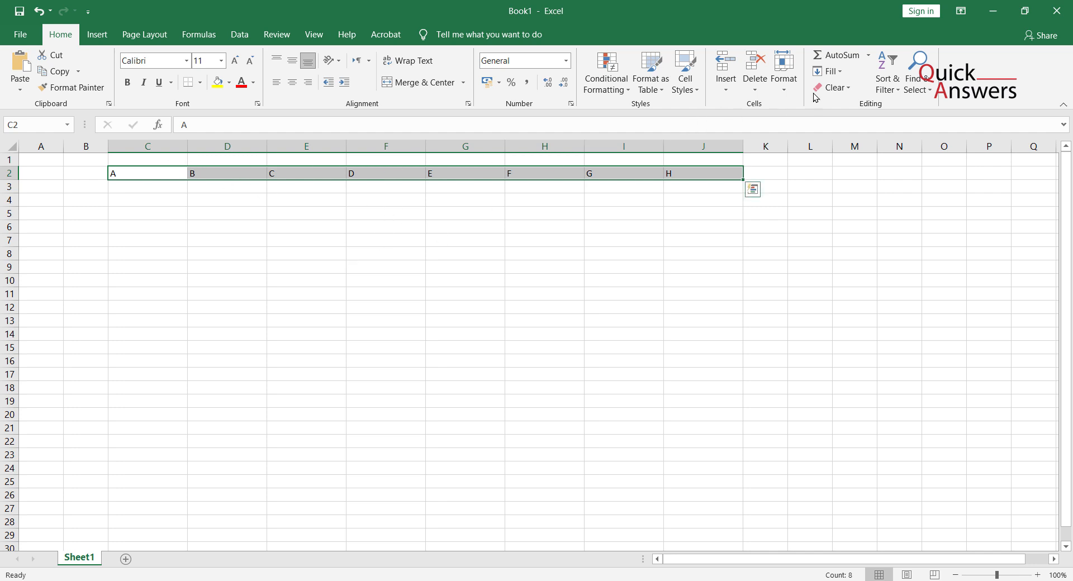
Set the width of columns C through J to 5.
left_click(794, 84)
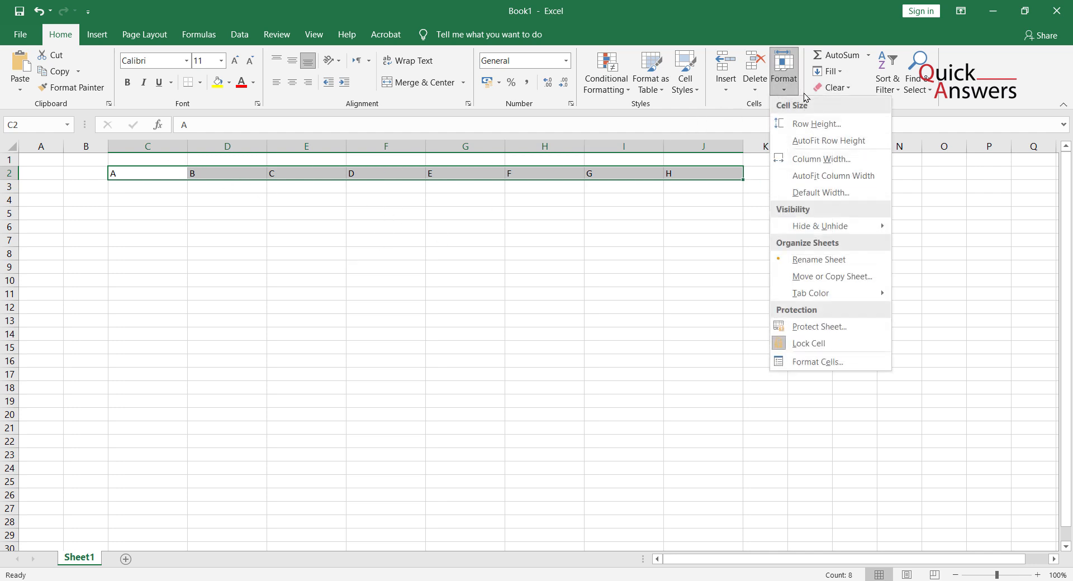
left_click(861, 160)
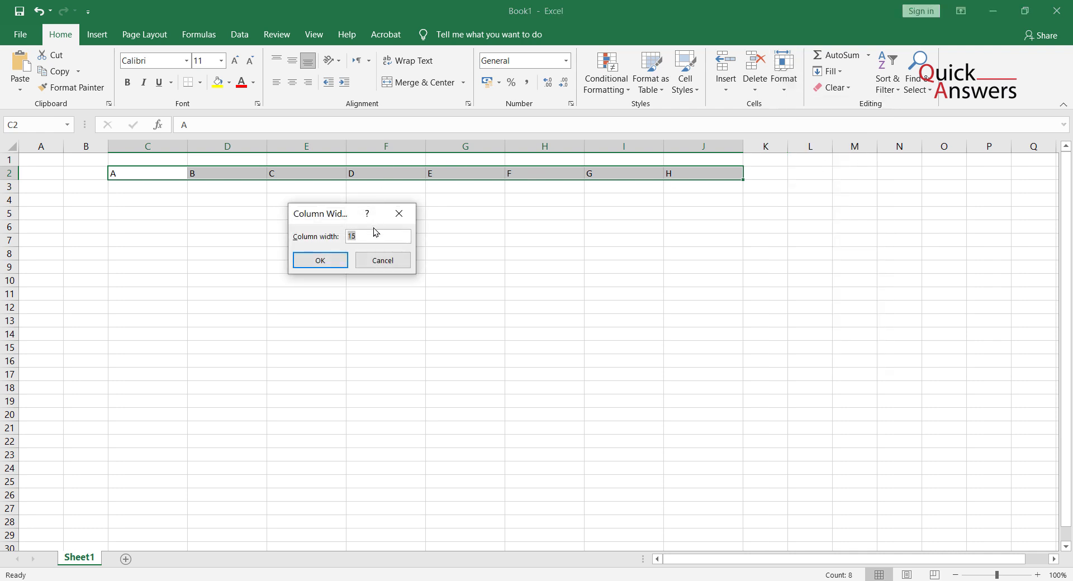
type("5")
key("Return")
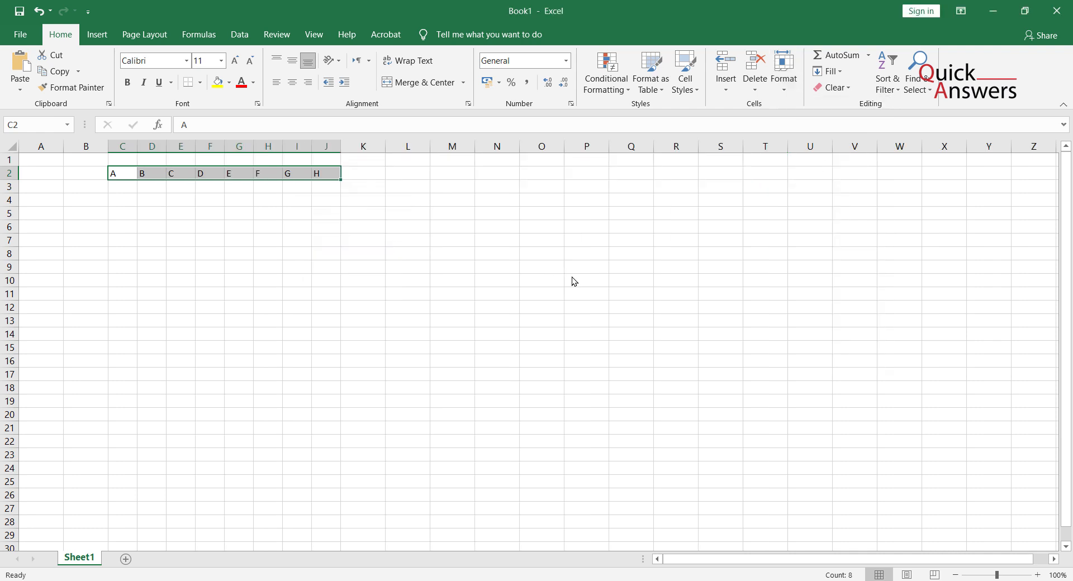
Try middle and center alignment on the letters in C2:J2.
left_click(199, 227)
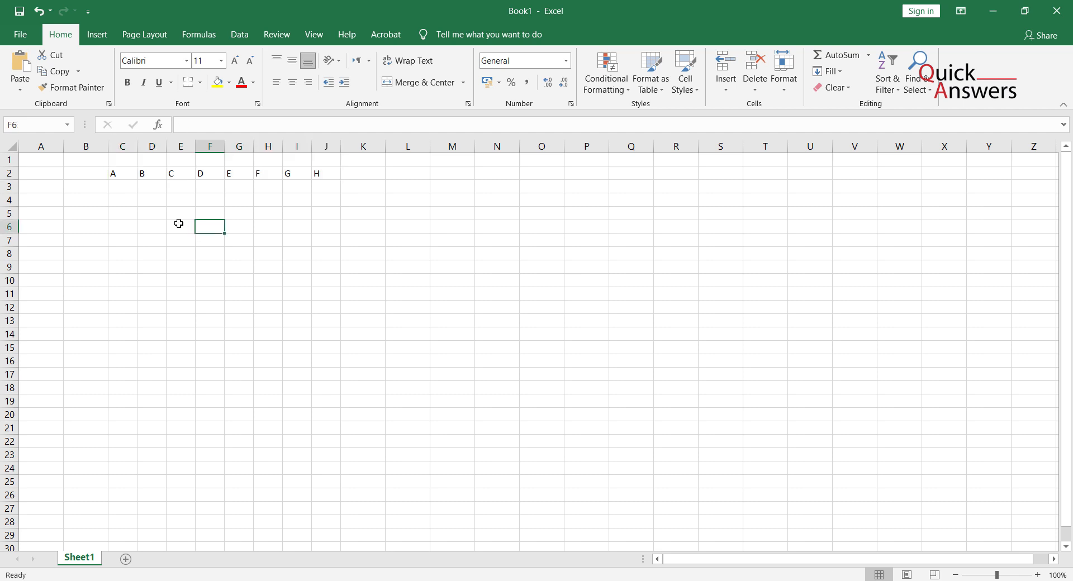
left_click_drag(124, 178, 321, 175)
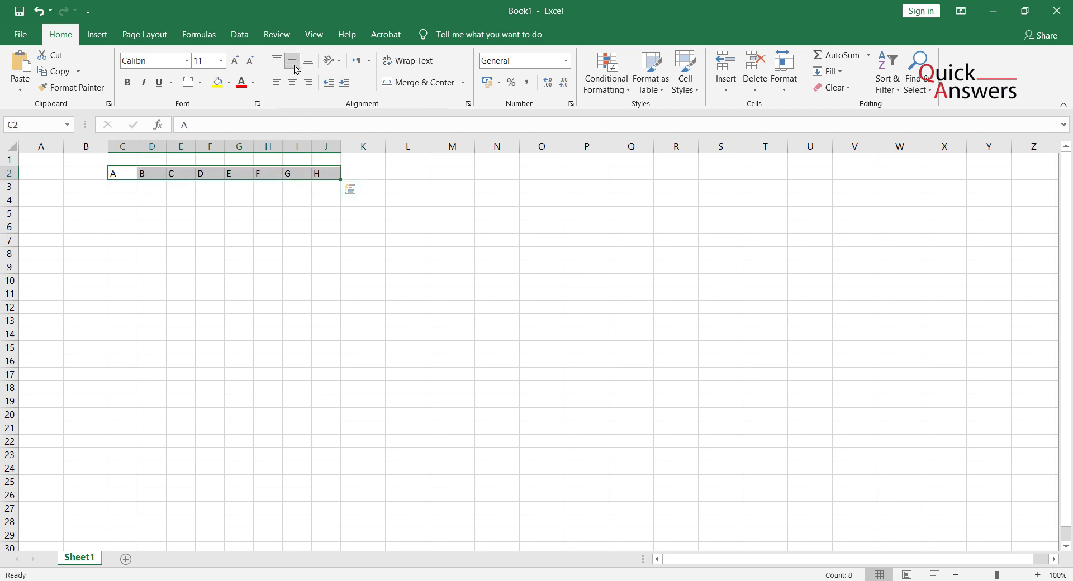
left_click(220, 263)
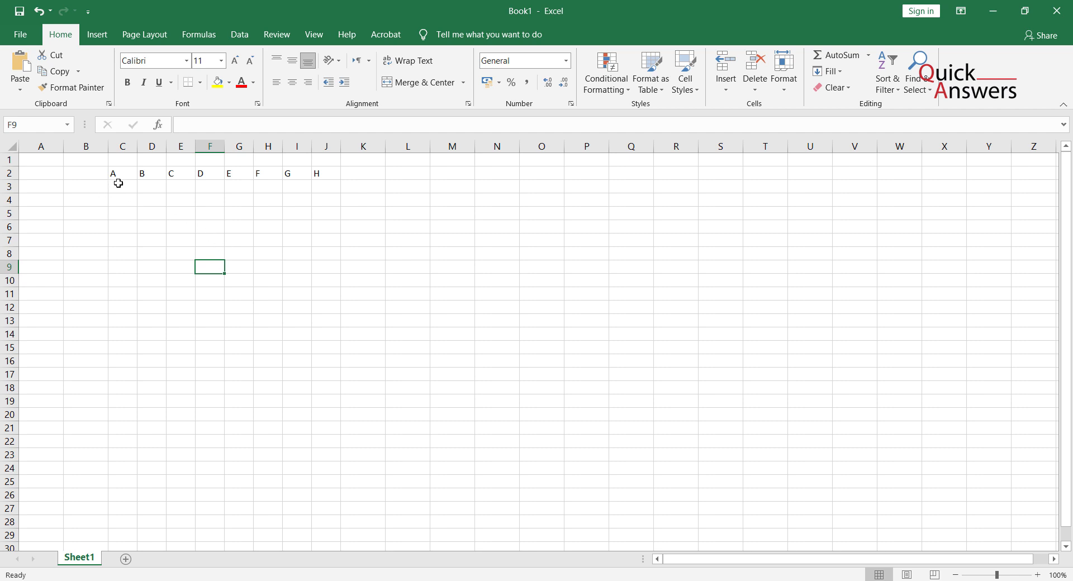
left_click_drag(119, 175, 317, 174)
left_click(298, 66)
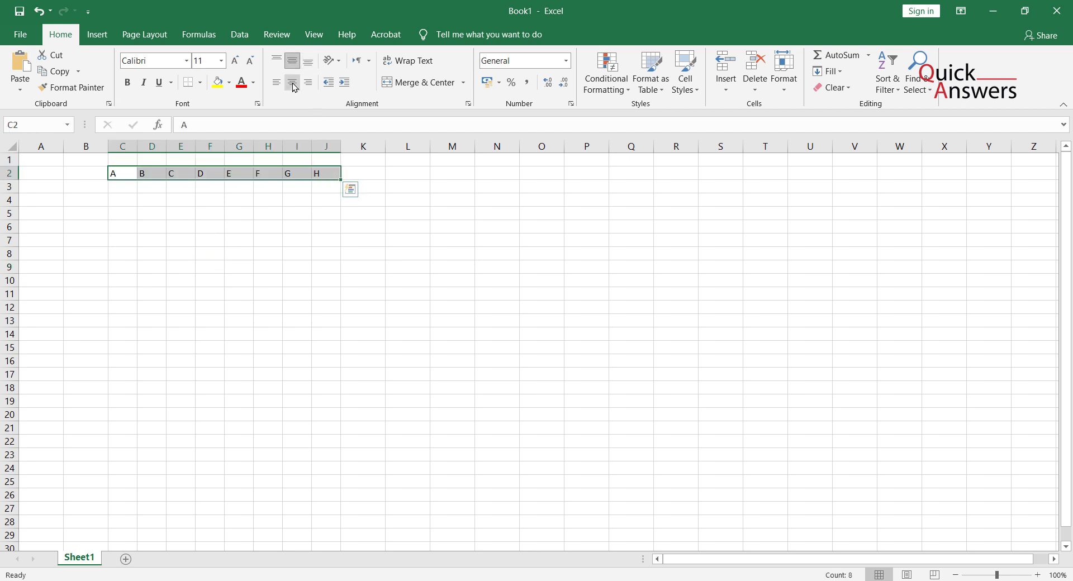
left_click(294, 83)
left_click(294, 83)
left_click(297, 66)
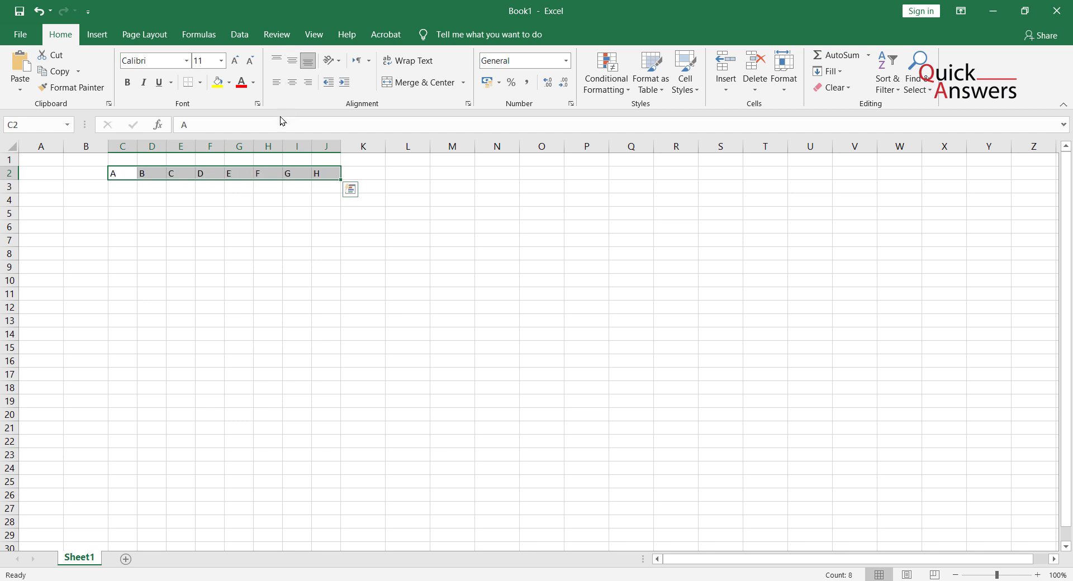
left_click(208, 219)
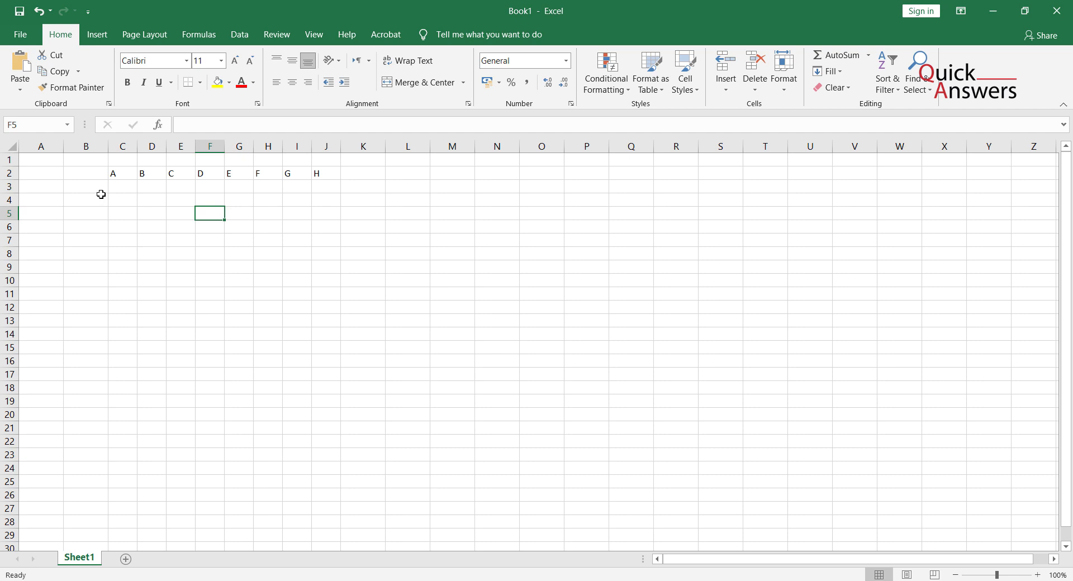
Align the letters in C2:J2 to the middle vertically and the center horizontally.
left_click_drag(115, 173, 316, 175)
left_click(292, 60)
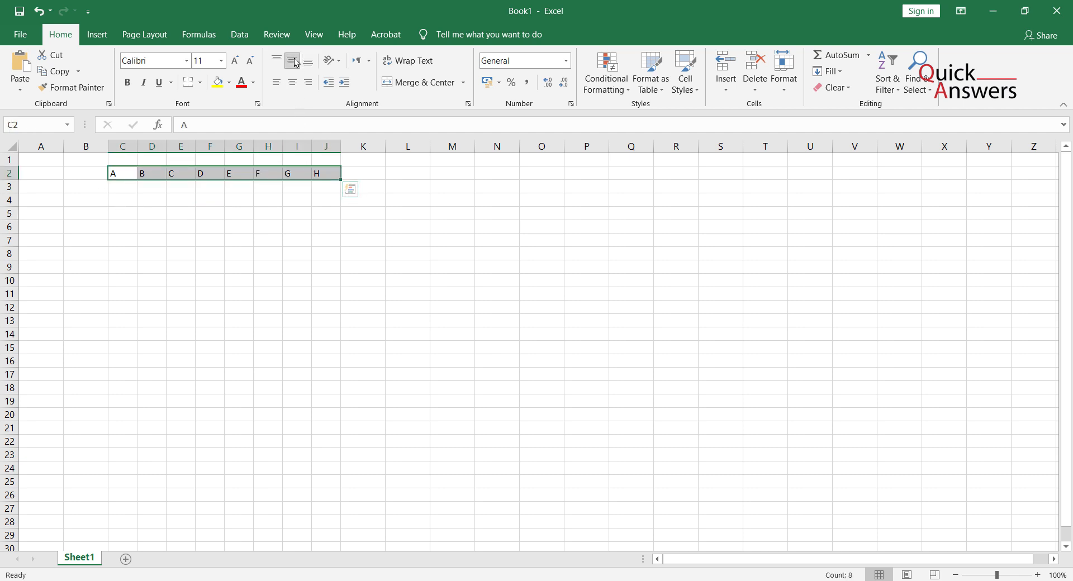
left_click(292, 83)
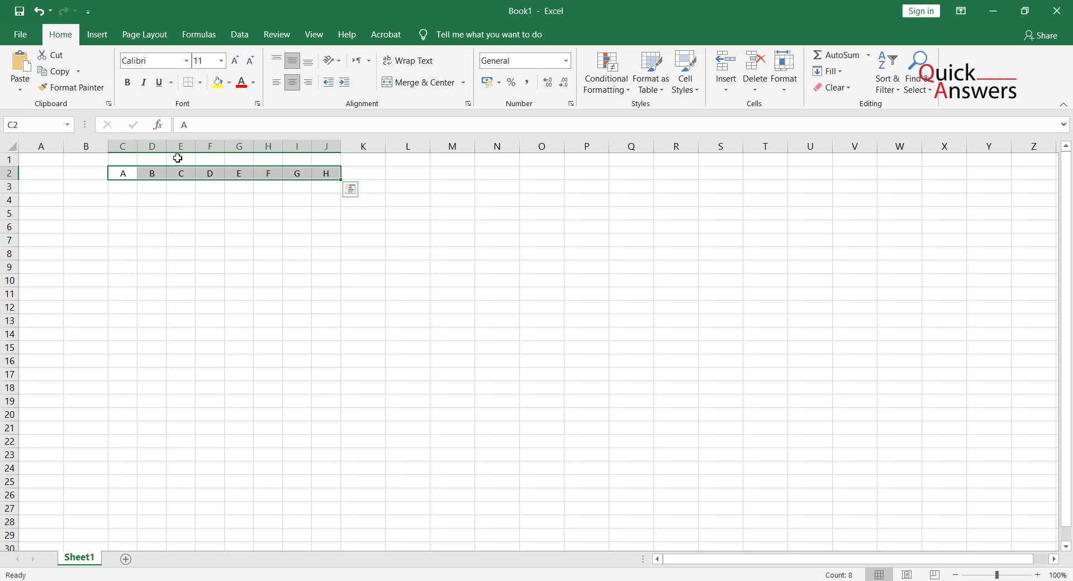
left_click(190, 228)
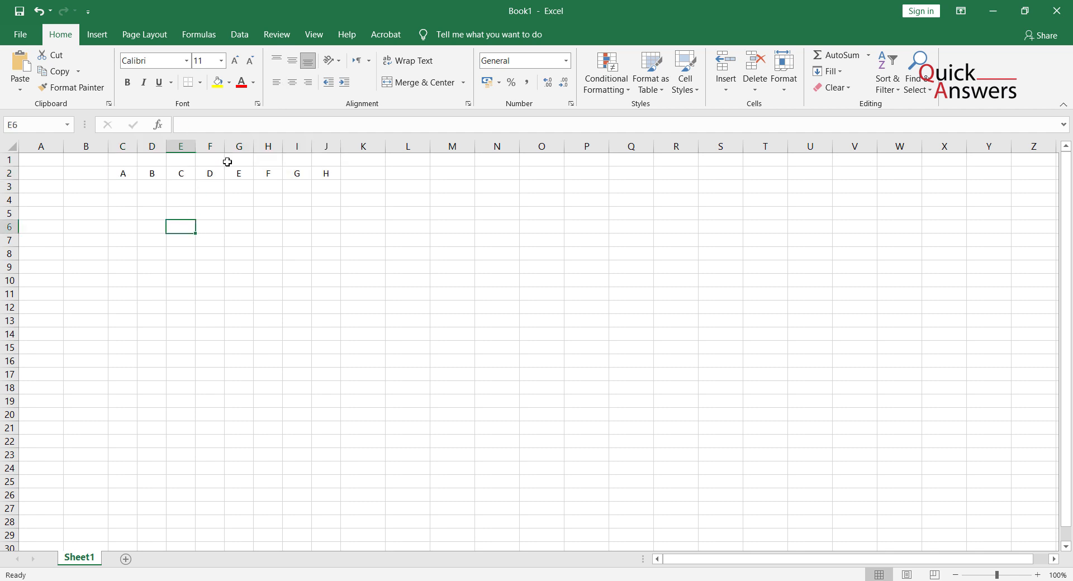
Examine how the letters divide into two groups of four, A to D and E to H, and the row 1 cells above each group.
left_click(90, 191)
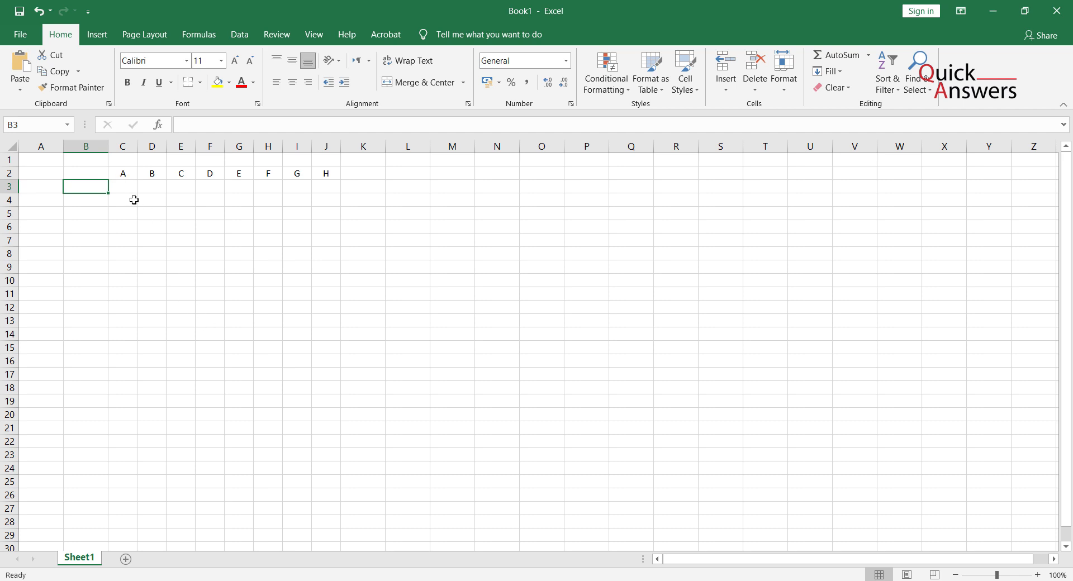
left_click(130, 163)
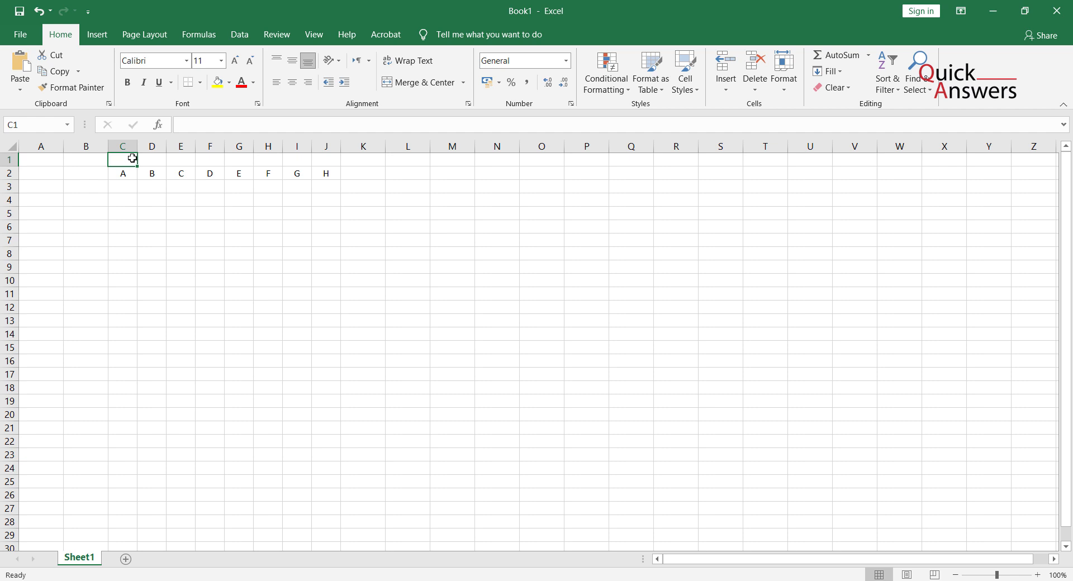
left_click_drag(133, 158, 208, 157)
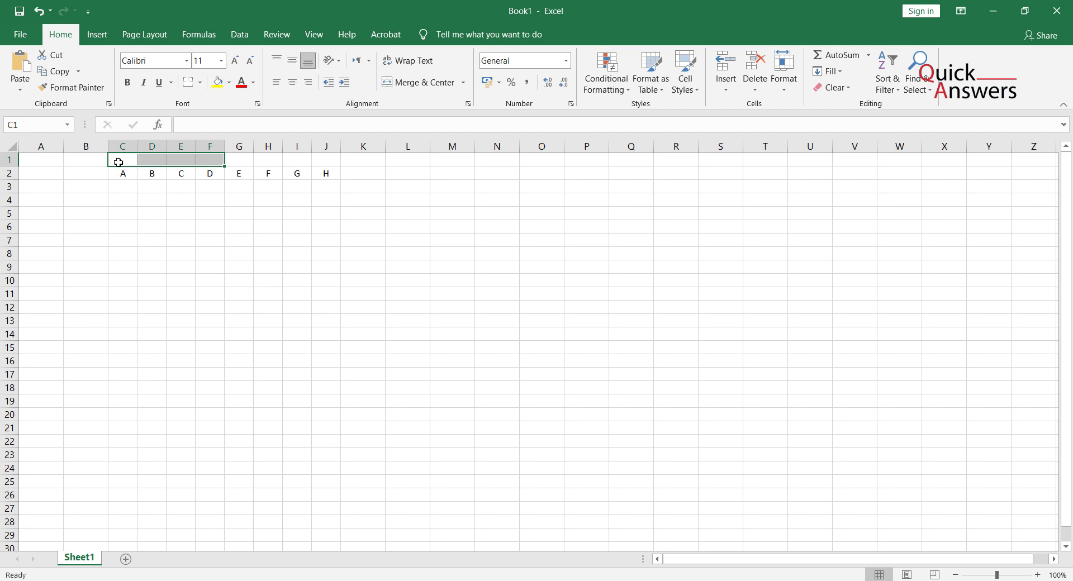
left_click(139, 191)
left_click_drag(124, 161, 334, 161)
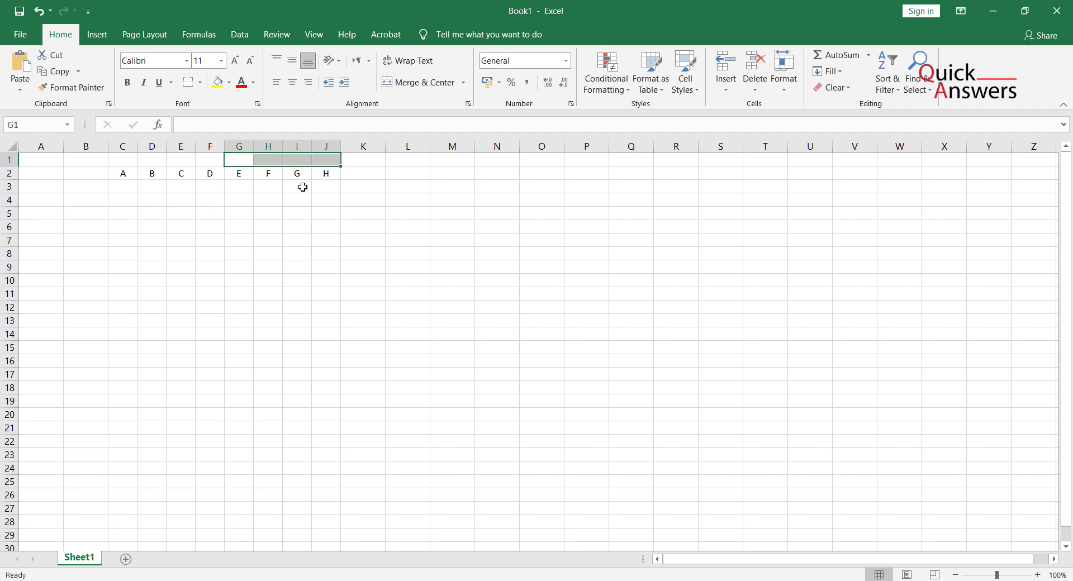
left_click(278, 200)
left_click_drag(241, 159, 328, 175)
left_click(301, 239)
left_click_drag(238, 171, 263, 170)
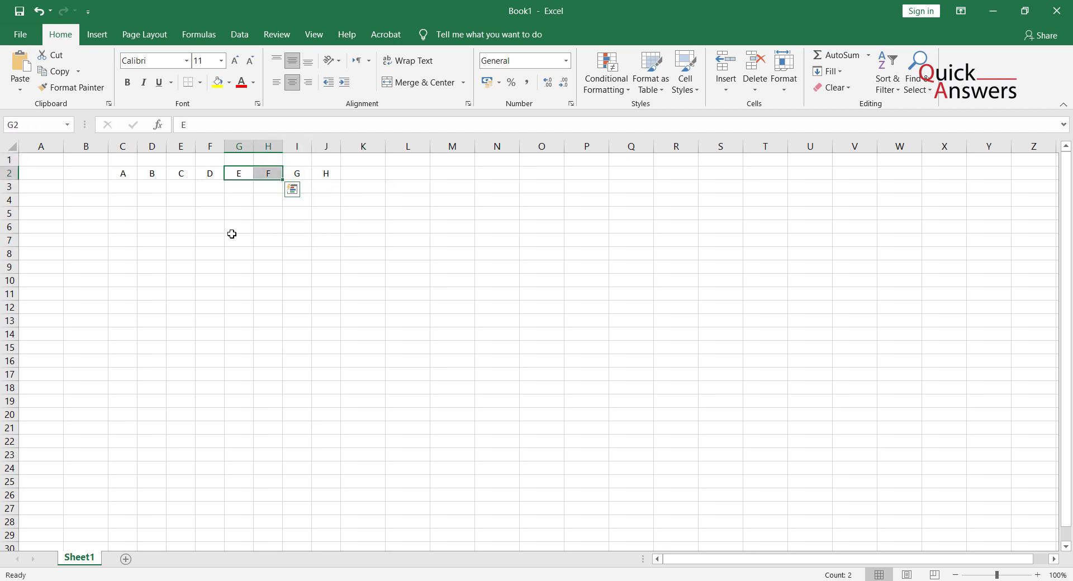
left_click(232, 234)
left_click_drag(125, 174, 217, 174)
left_click(129, 252)
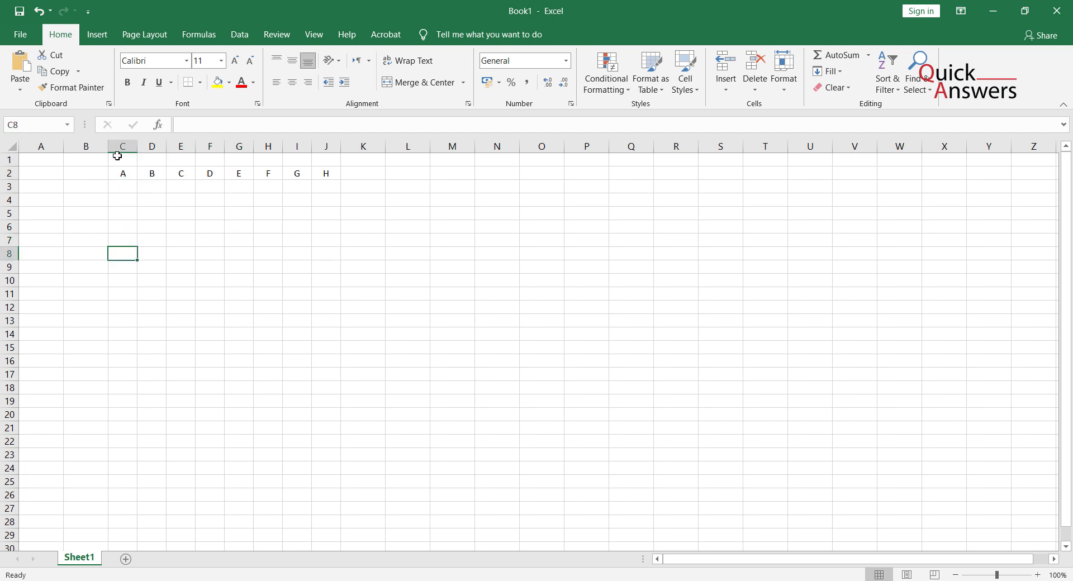
Insert a blank row above row 1 to make more room over the letters.
left_click_drag(123, 160, 200, 157)
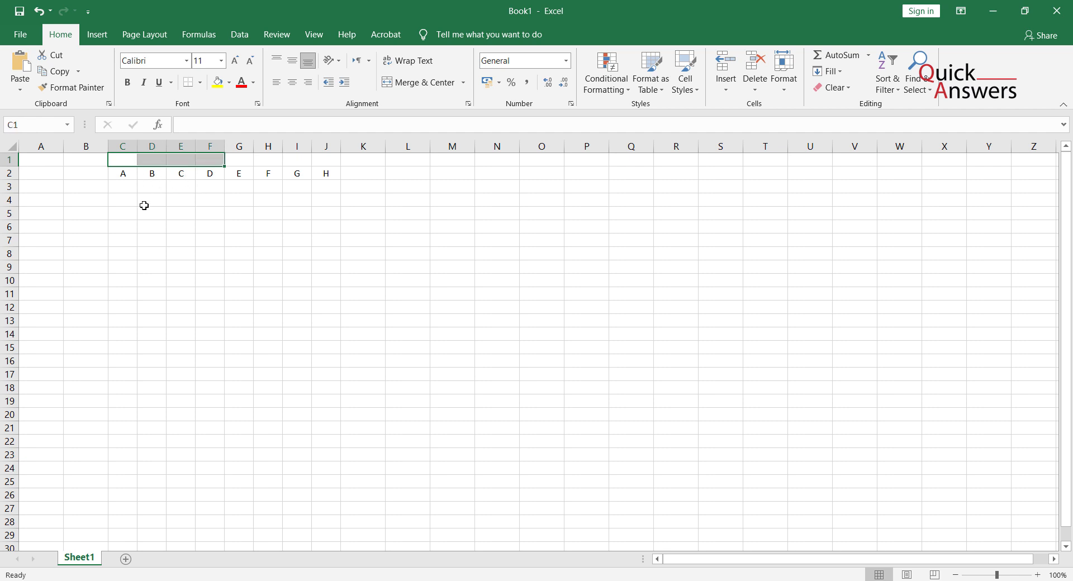
right_click(7, 162)
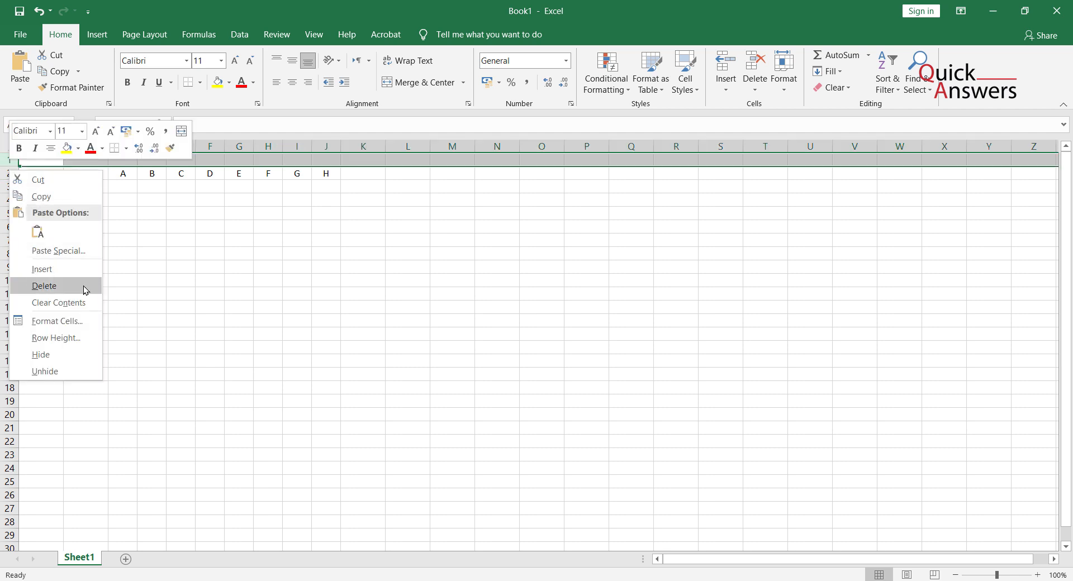
left_click(83, 270)
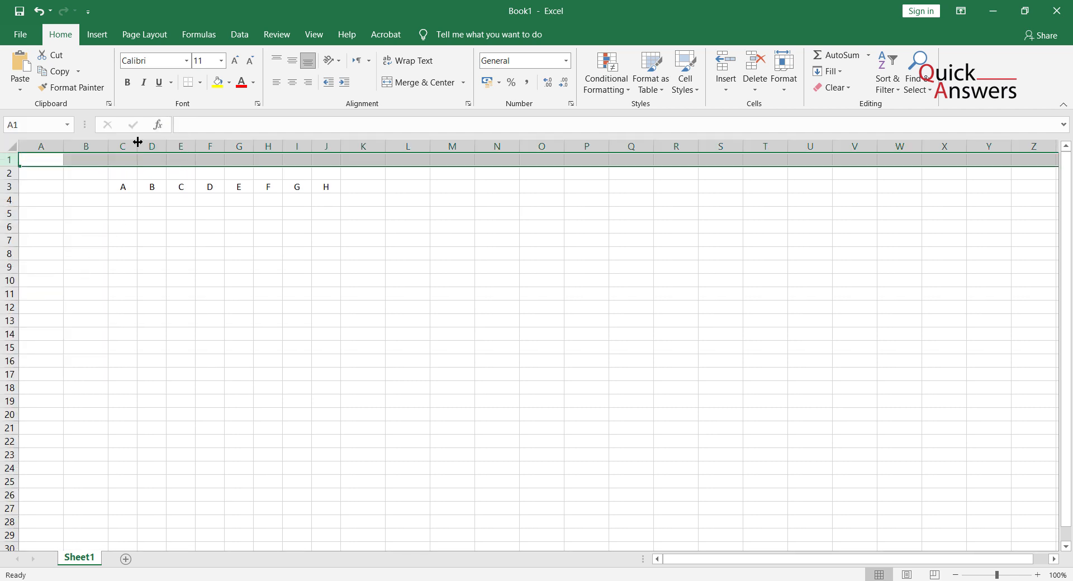
Insert another blank row above row 1 to add more room over the letters.
right_click(12, 167)
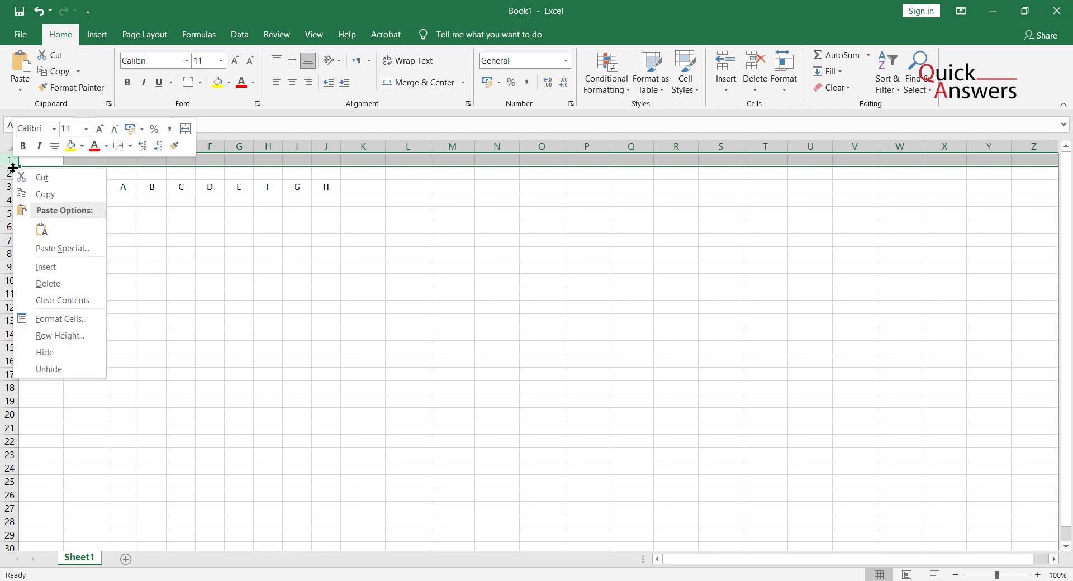
left_click(76, 270)
left_click(207, 188)
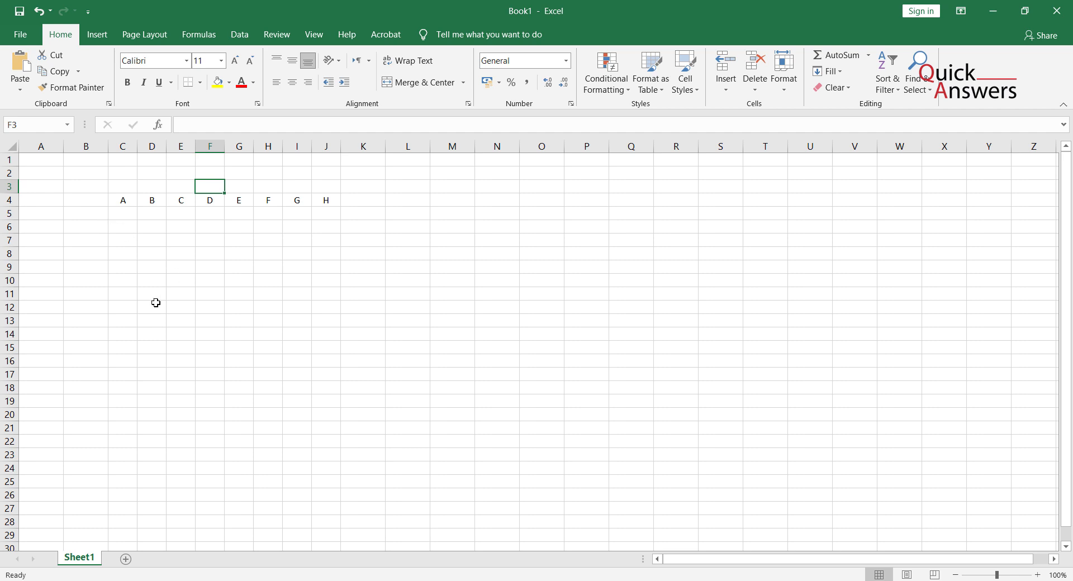
left_click(191, 271)
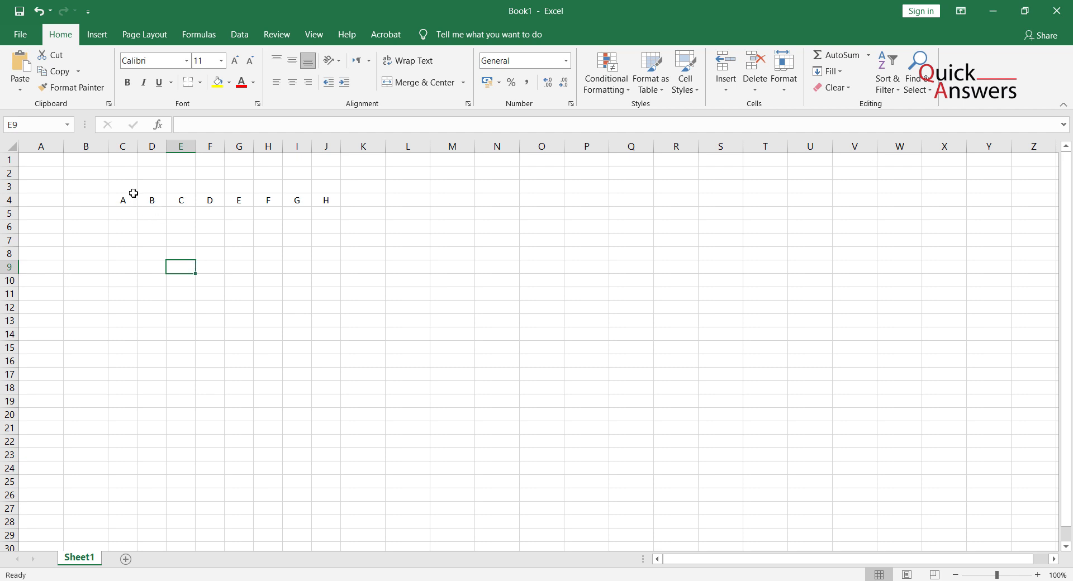
Enter the heading "Group A" in C3, above the letters A to D.
left_click_drag(122, 189, 199, 187)
left_click(141, 242)
left_click_drag(119, 185, 211, 183)
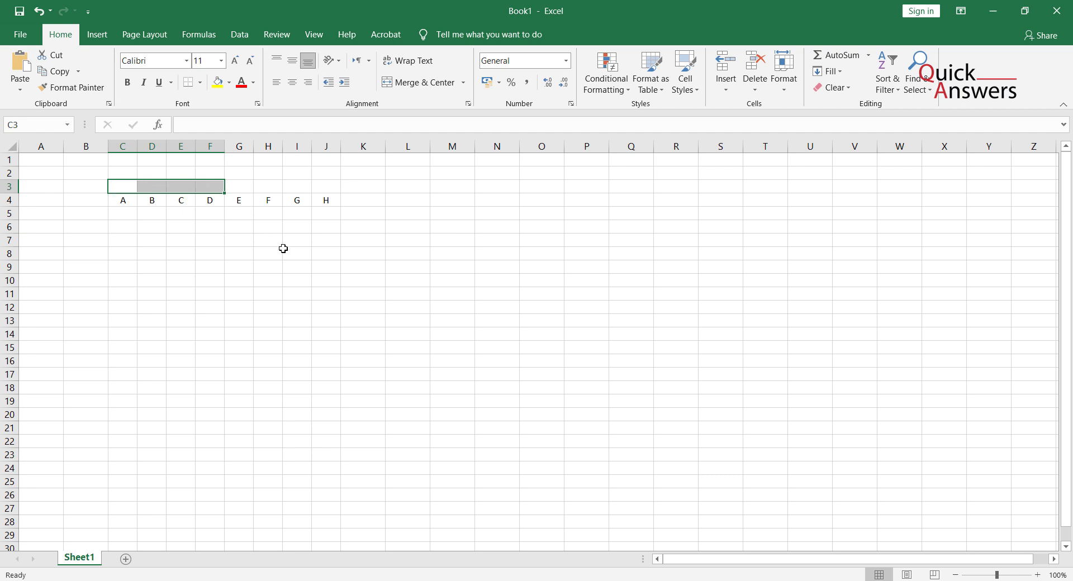
type("Group A")
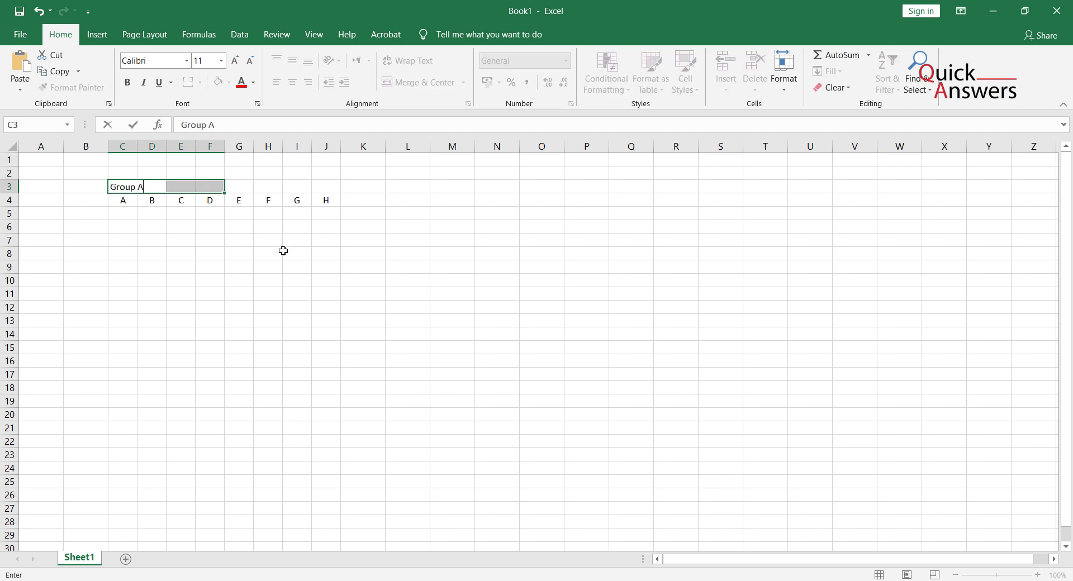
key("Return")
left_click(276, 250)
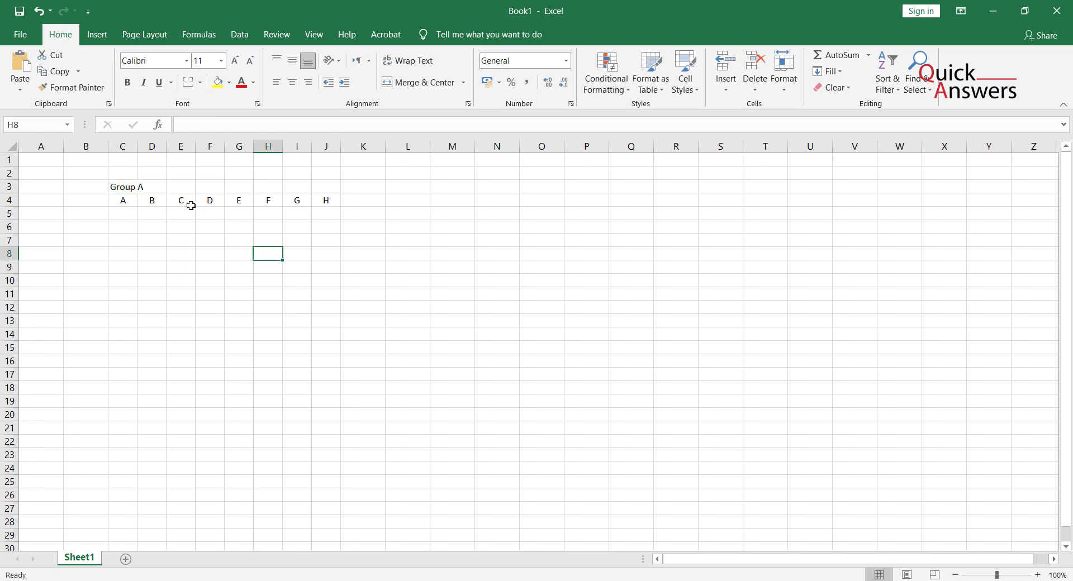
Merge C3:F3 with wrapped text and center the Group A heading horizontally and vertically.
left_click_drag(132, 184, 211, 188)
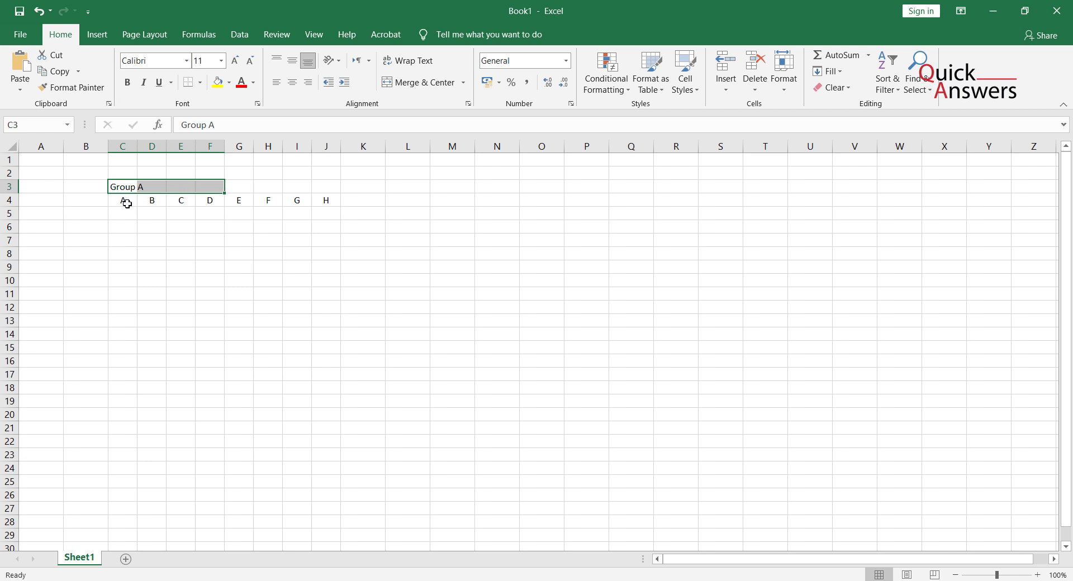
right_click(200, 185)
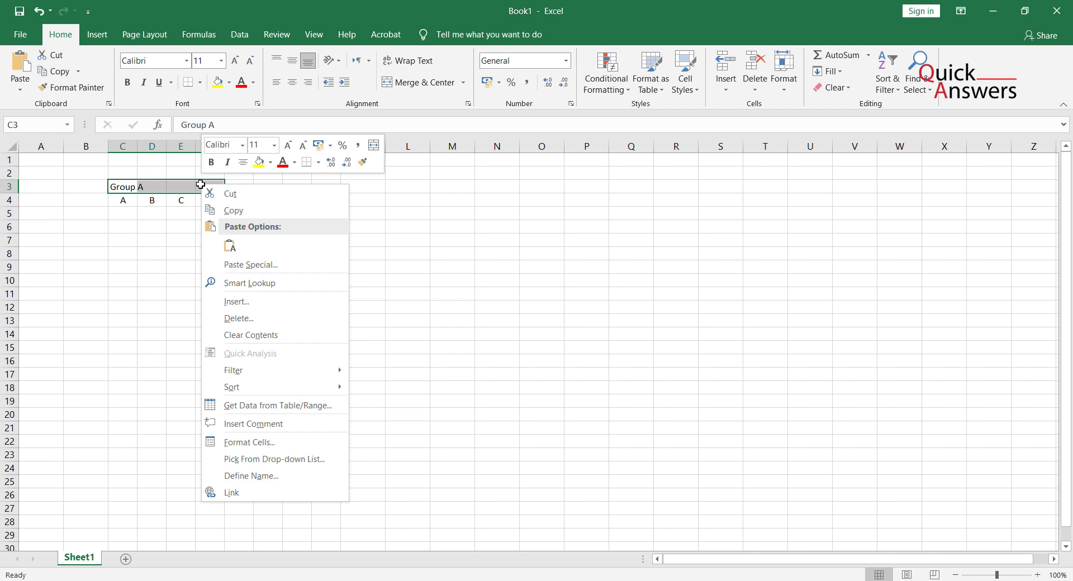
left_click(323, 441)
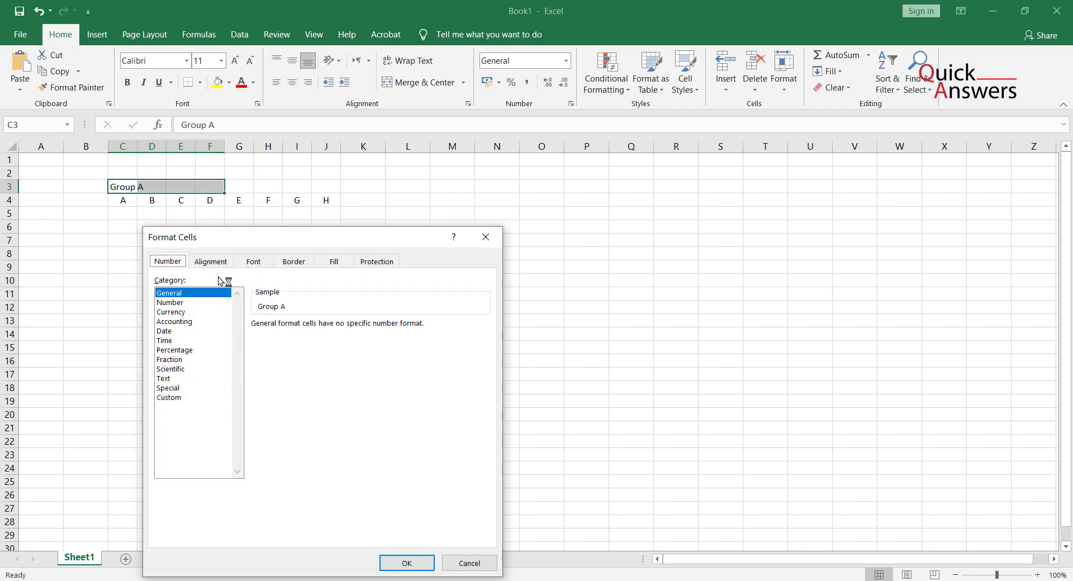
left_click(213, 259)
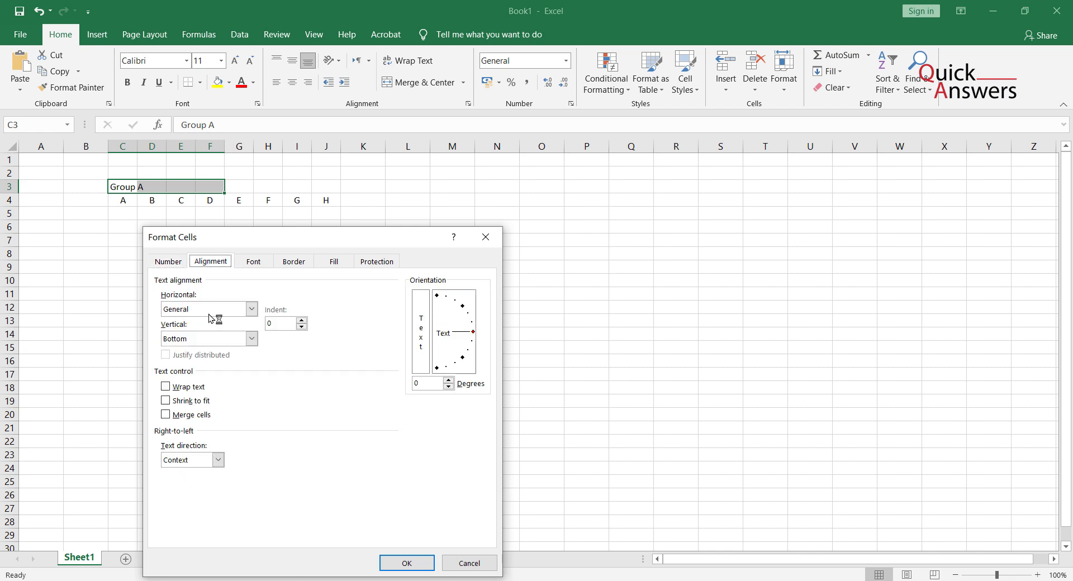
left_click(205, 414)
left_click(199, 390)
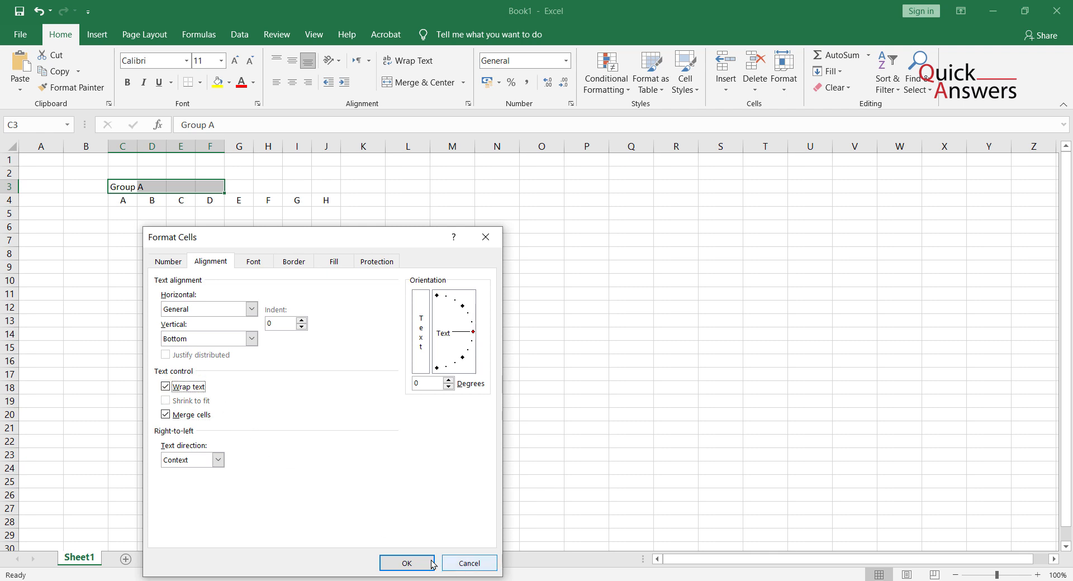
left_click(407, 562)
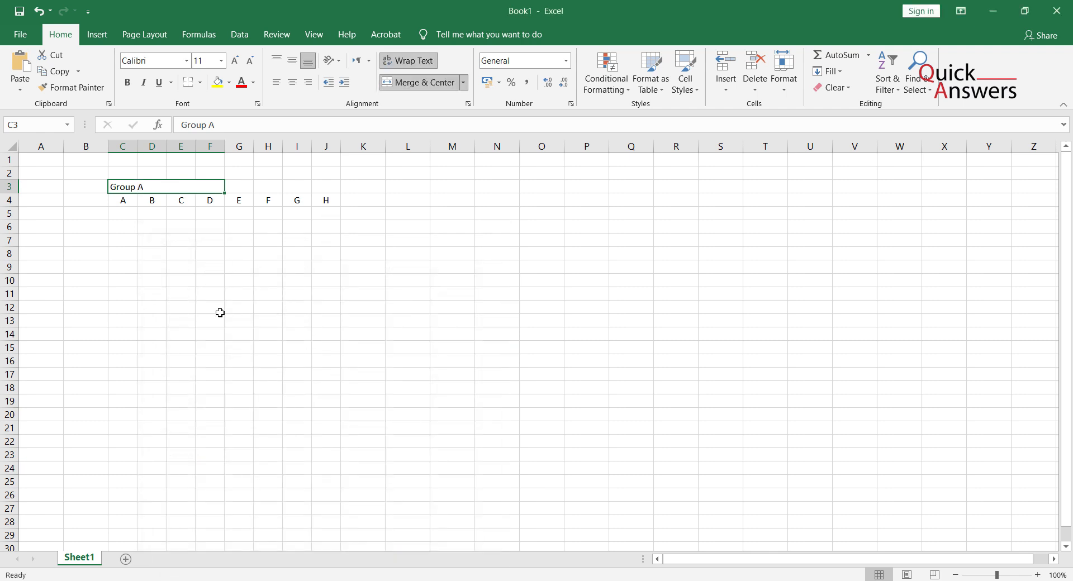
left_click(290, 83)
left_click(292, 60)
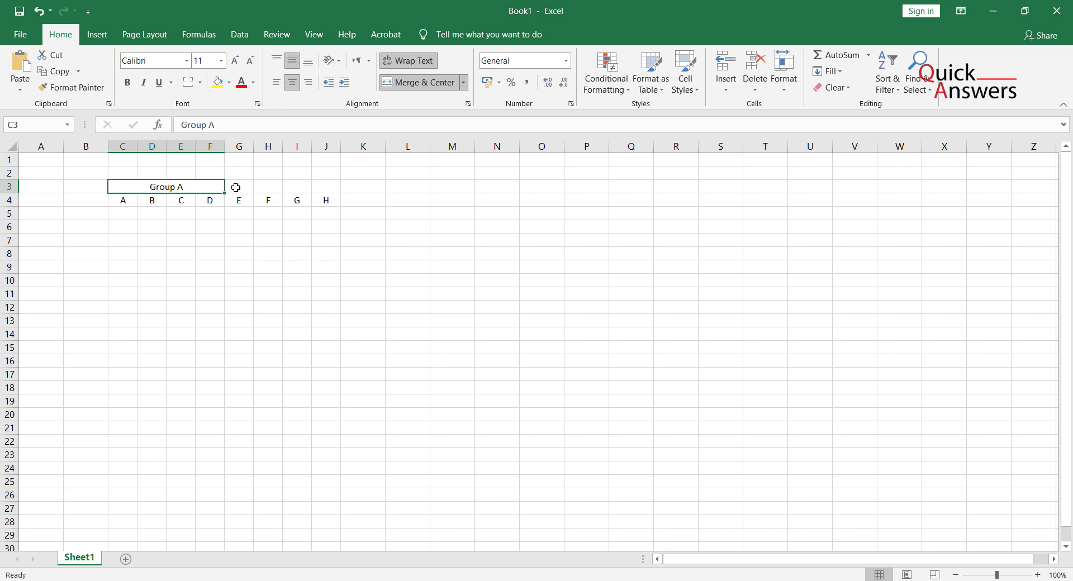
Copy the merged Group A heading to G3, above the letters E to H.
left_click_drag(234, 186, 333, 186)
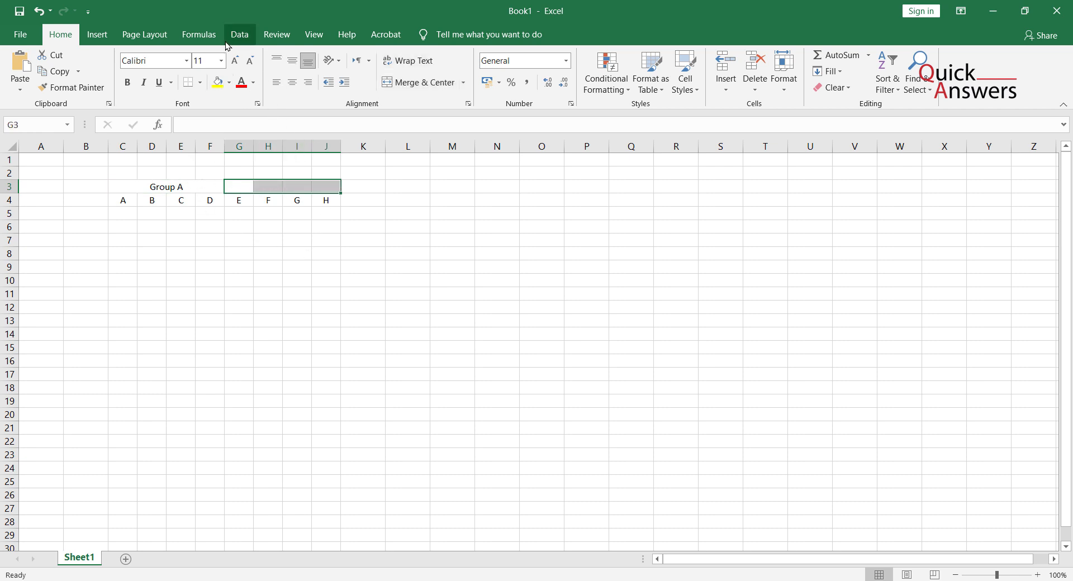
left_click(180, 186)
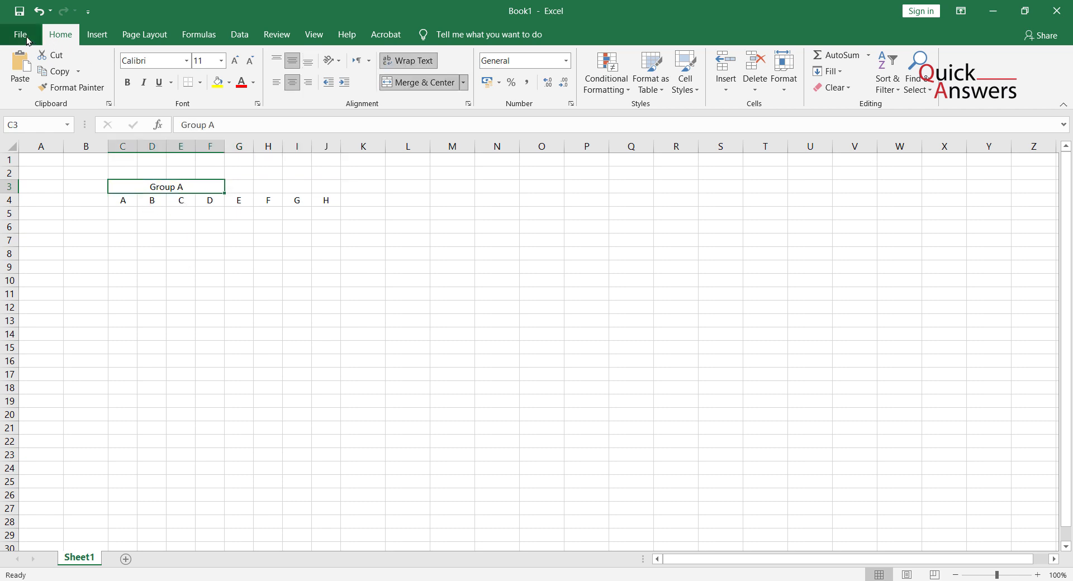
left_click(66, 72)
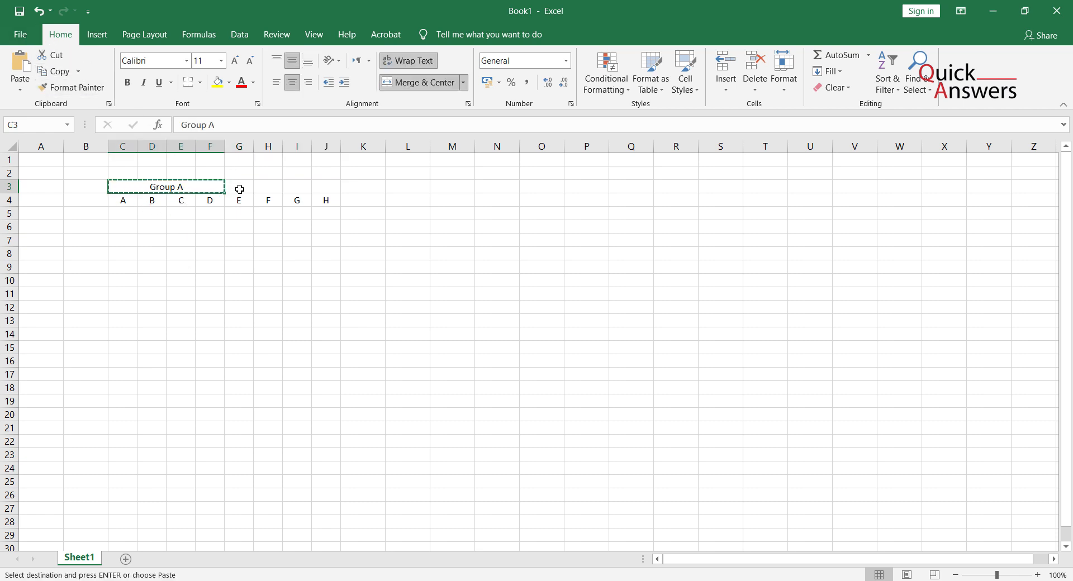
left_click(240, 186)
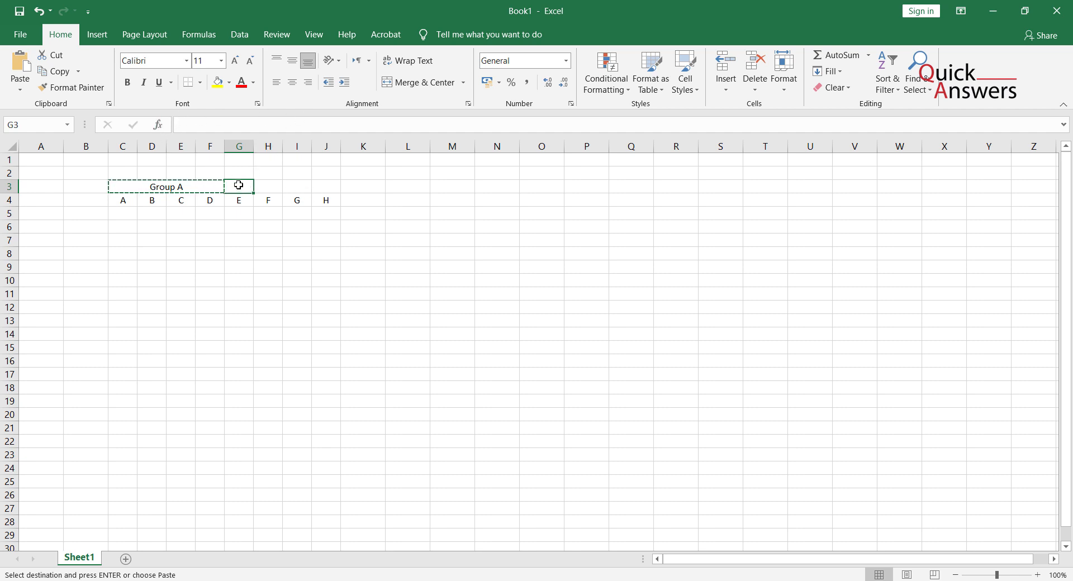
key("ctrl+v")
left_click(331, 211)
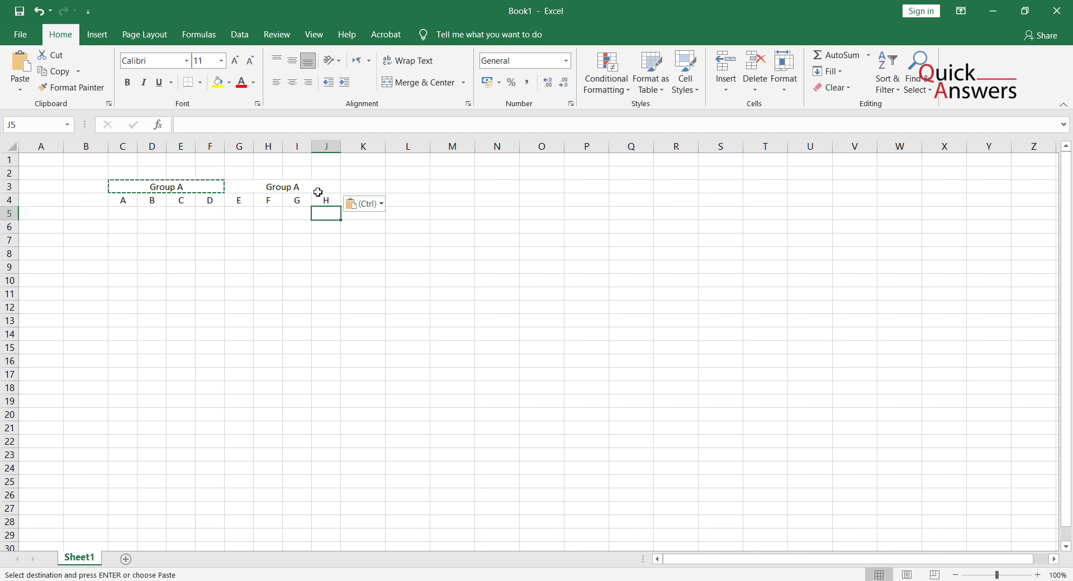
left_click(318, 190)
key("Escape")
left_click(300, 263)
Change the copied heading above the letters E to H to "Group B".
left_click(196, 186)
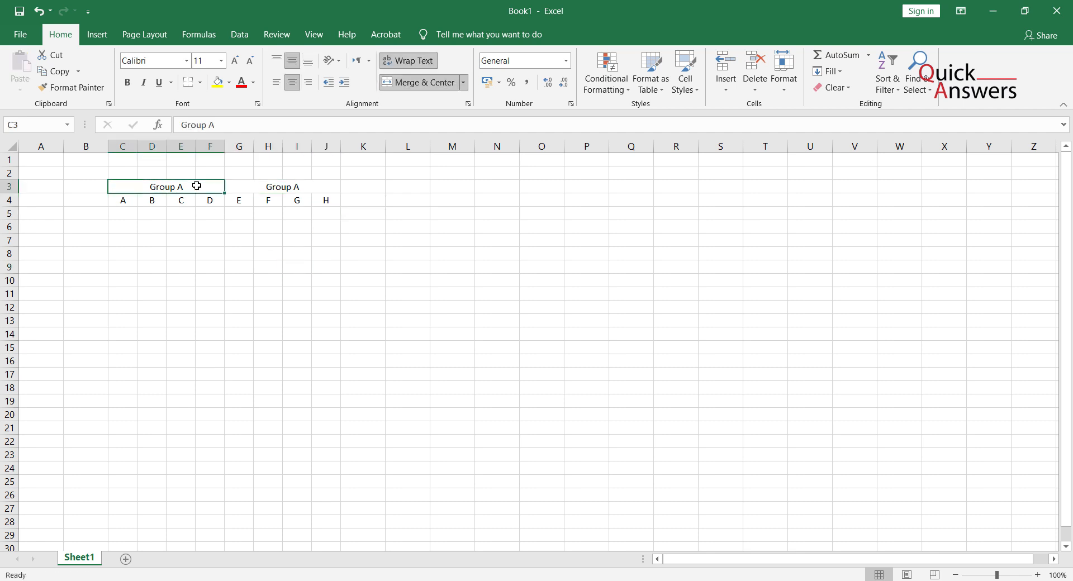
left_click(293, 188)
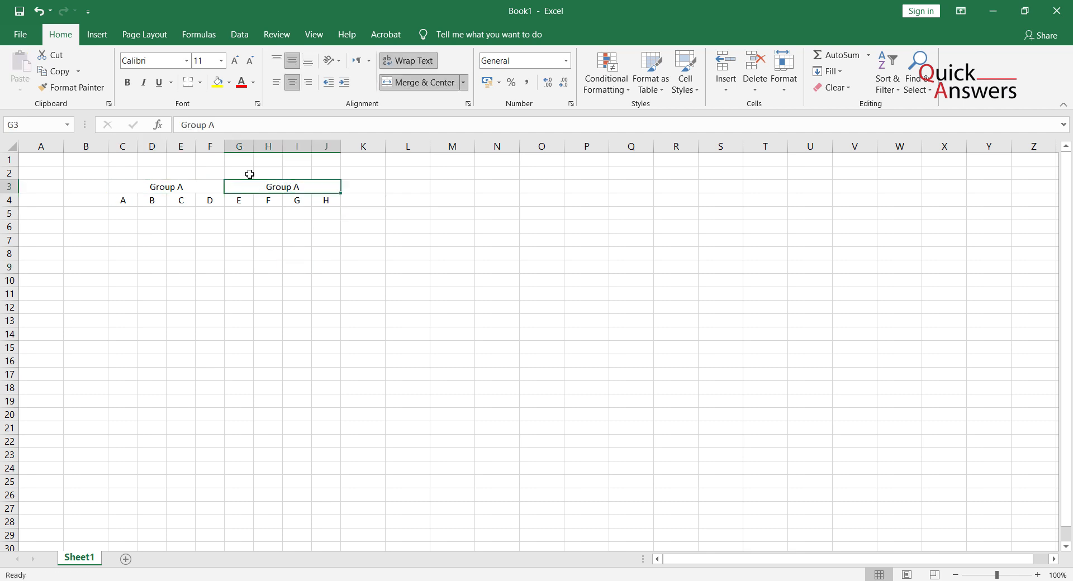
left_click(249, 128)
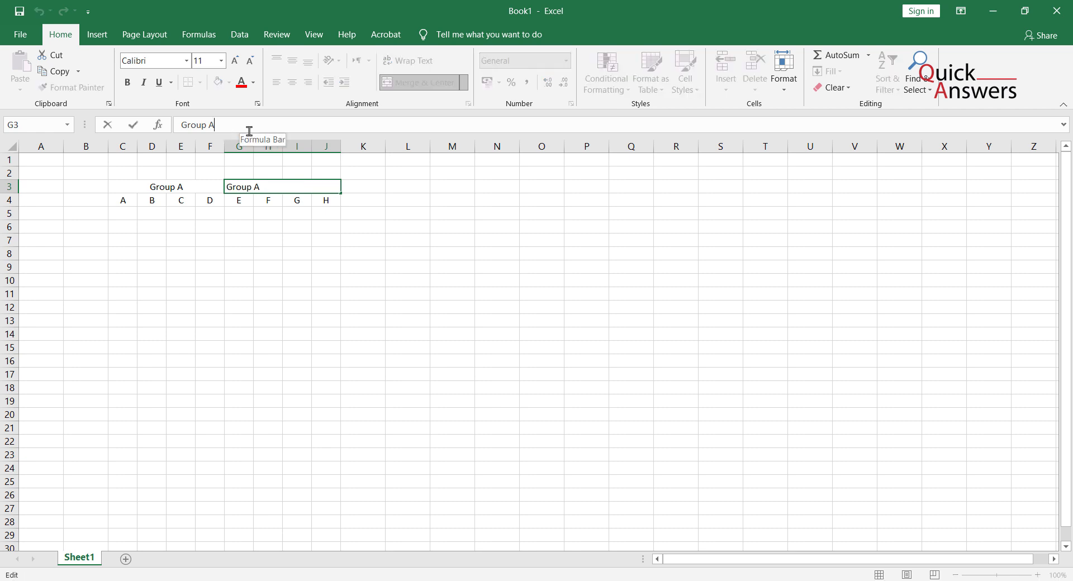
key("BackSpace")
type("B")
key("Return")
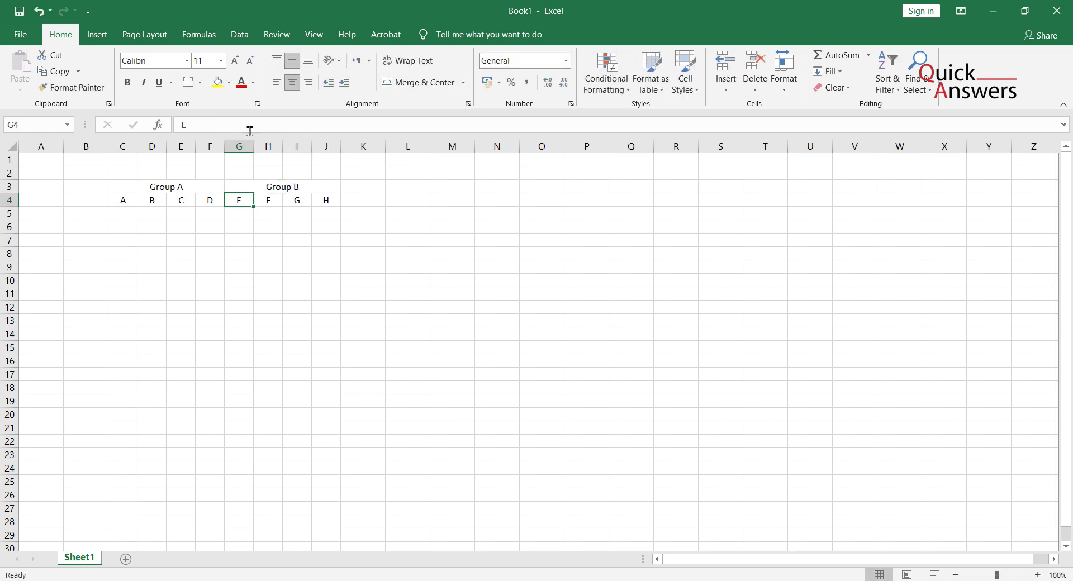
left_click(286, 226)
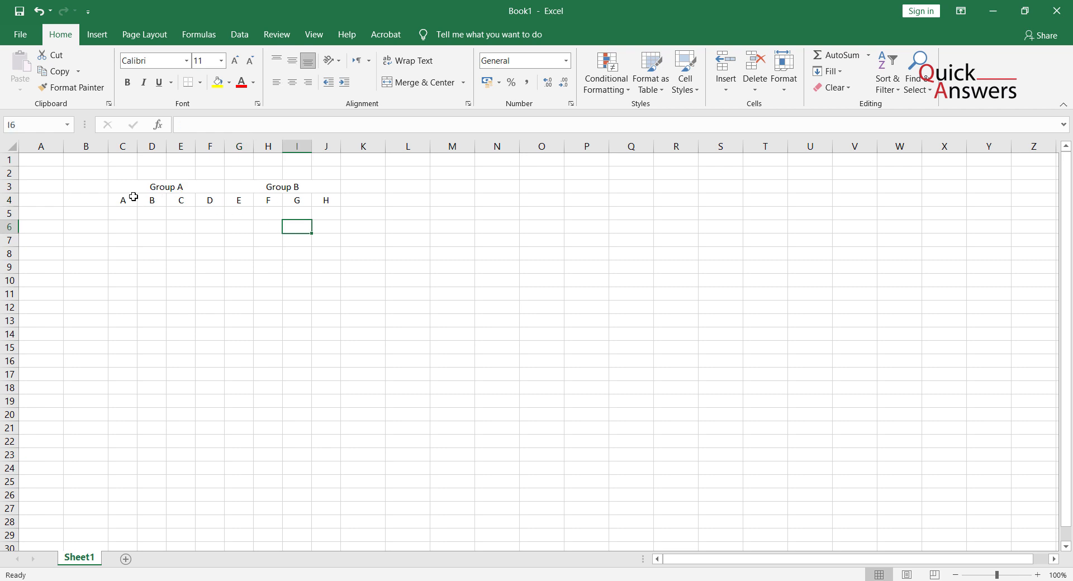
left_click_drag(134, 197, 329, 206)
left_click(187, 246)
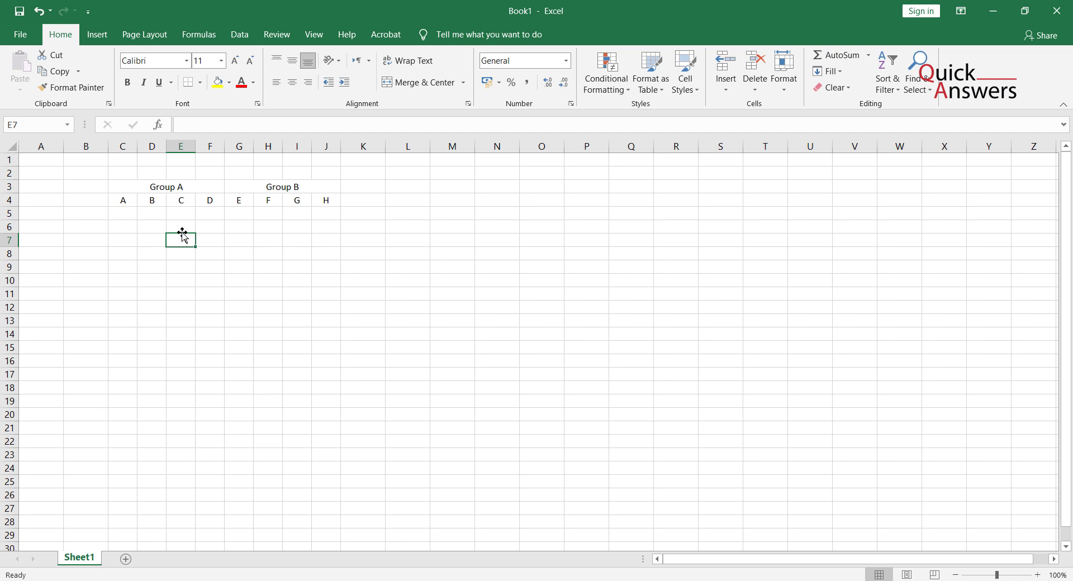
left_click(97, 212)
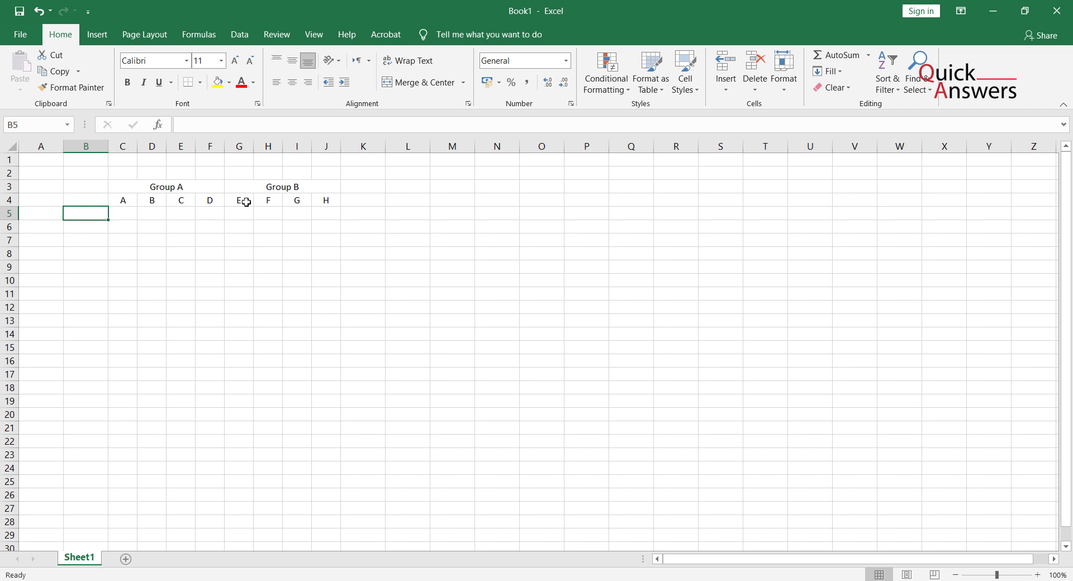
left_click_drag(250, 187, 319, 208)
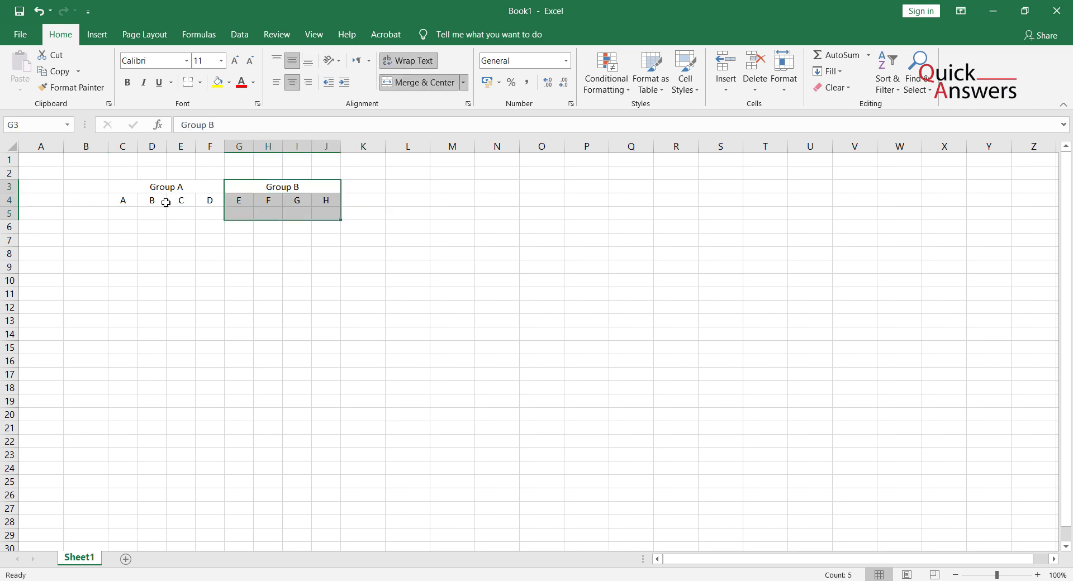
left_click_drag(128, 193, 186, 199)
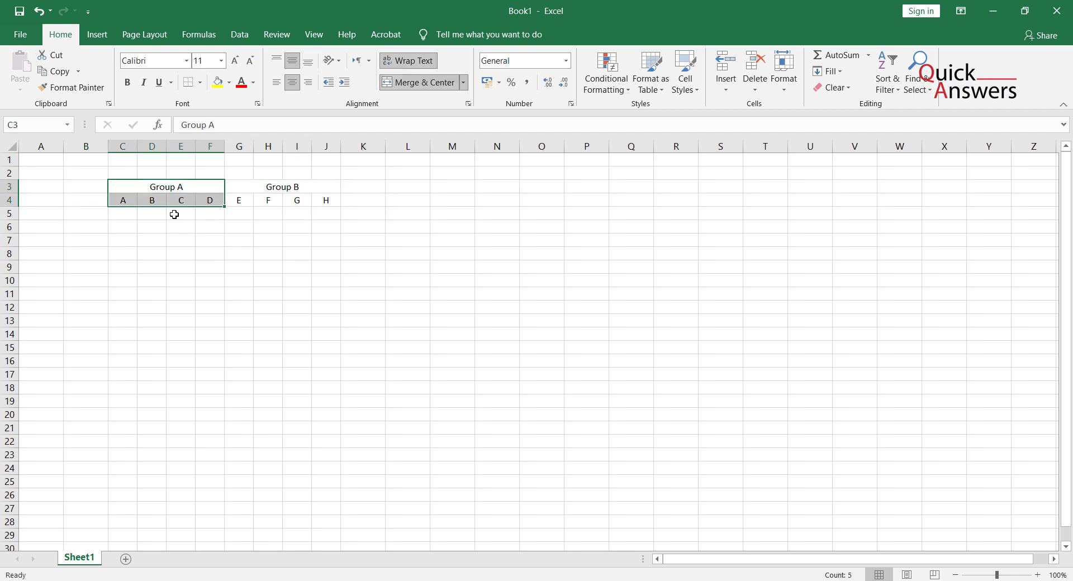
Enter the row labels Football, Cricket, Golf and Snooker in cells B5 to B8.
left_click(84, 213)
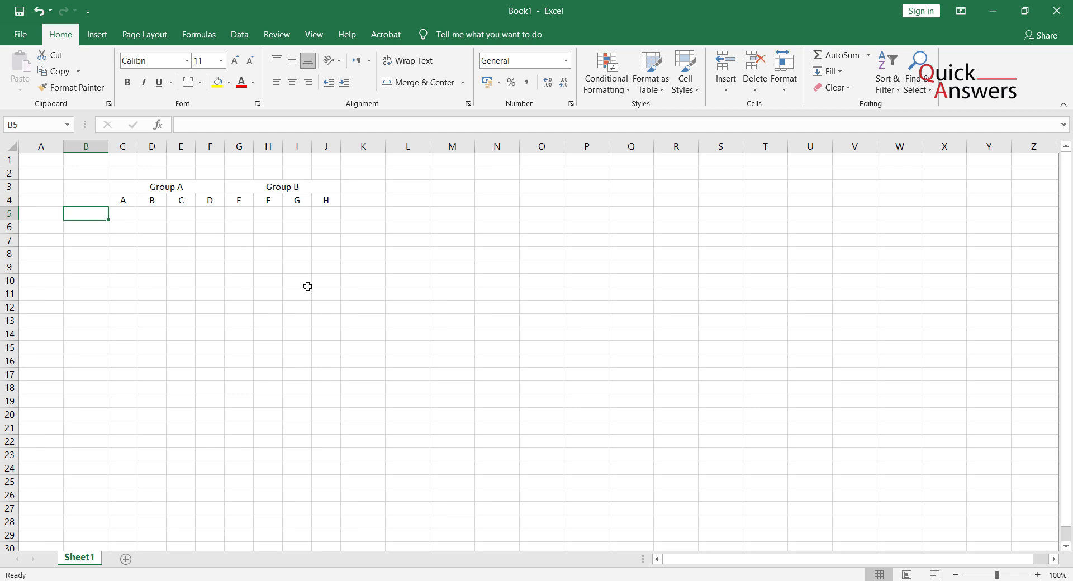
type("C")
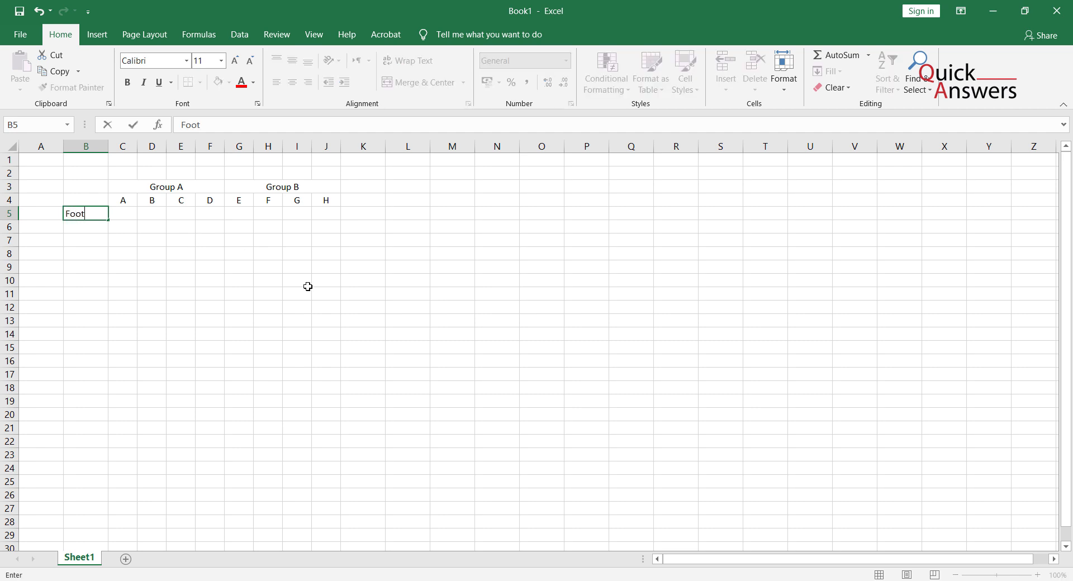
type("ootball")
key("Return")
type("Cricket")
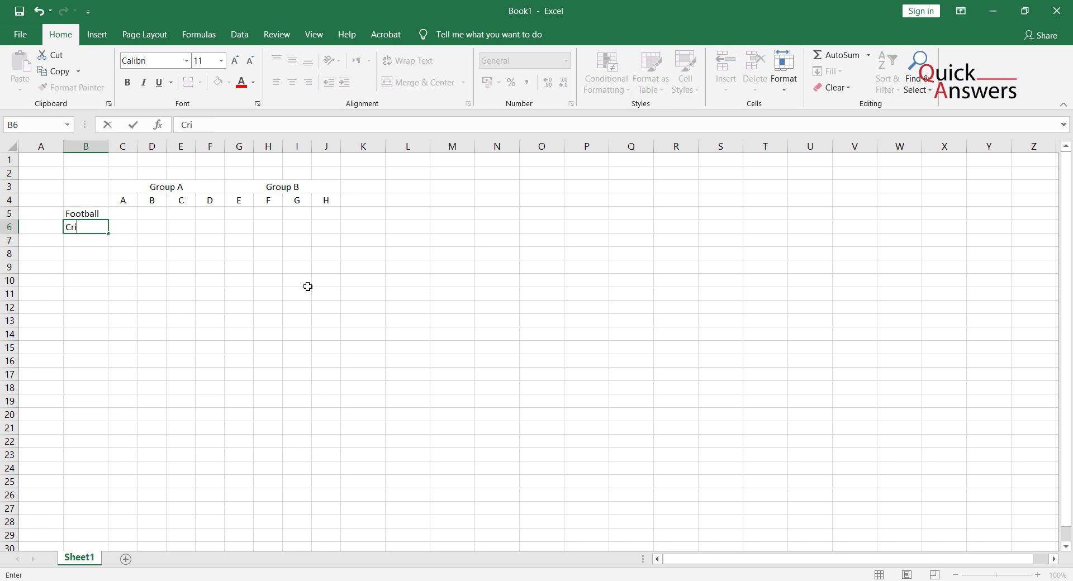
key("Return")
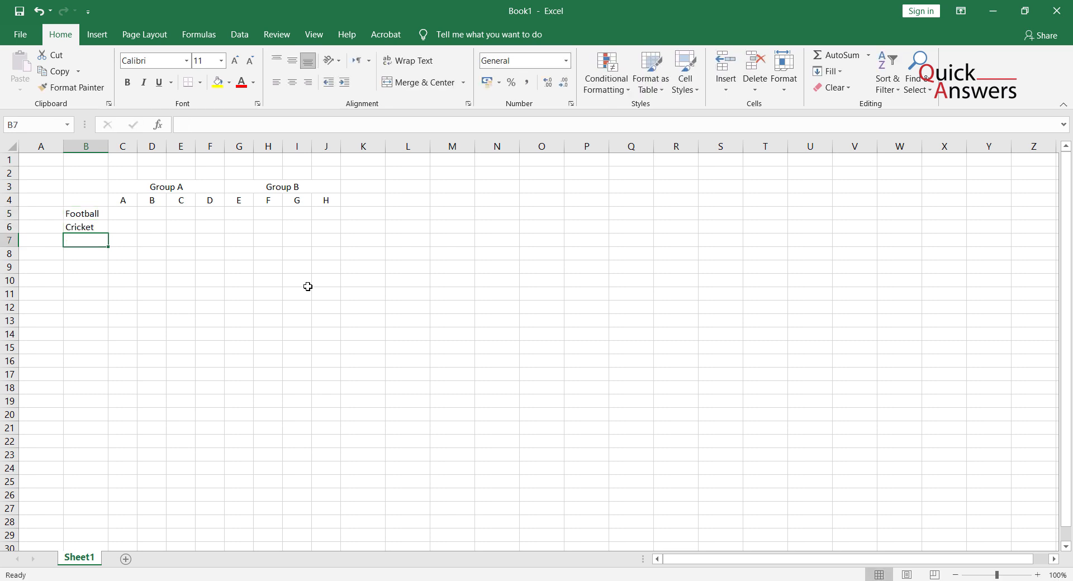
type("Golf")
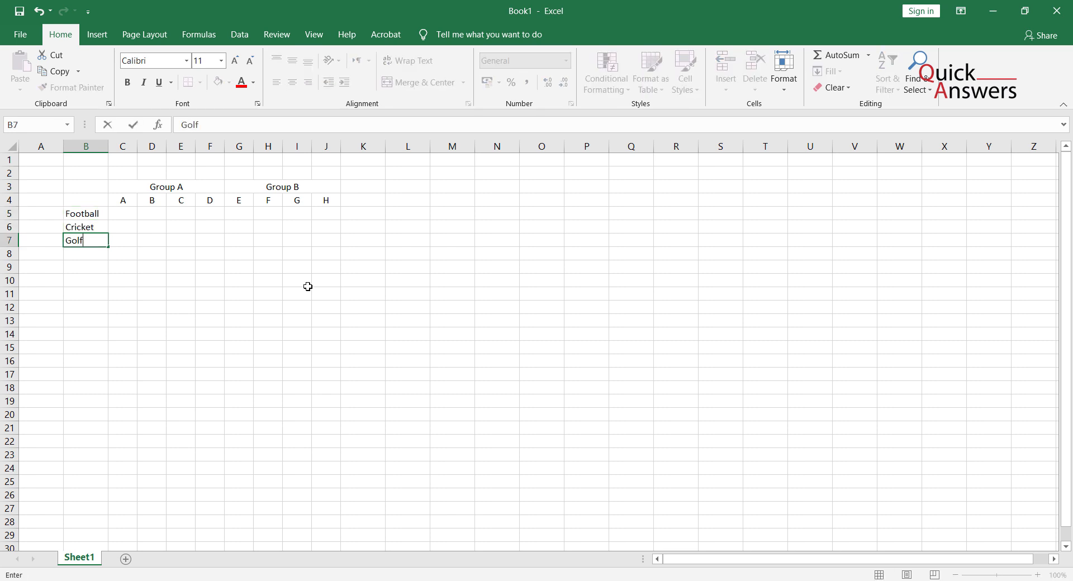
key("Return")
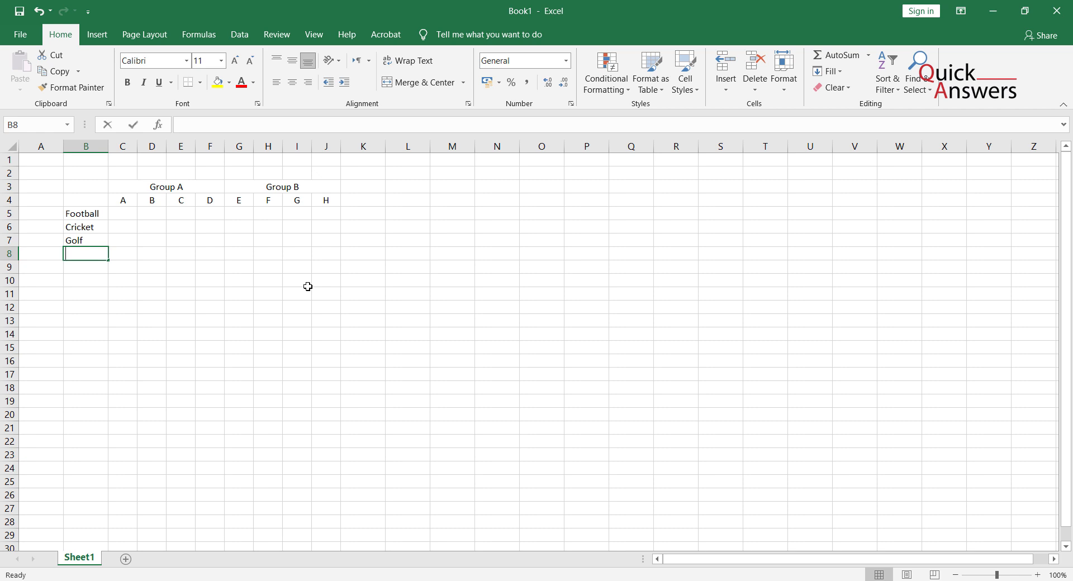
type("Snooker")
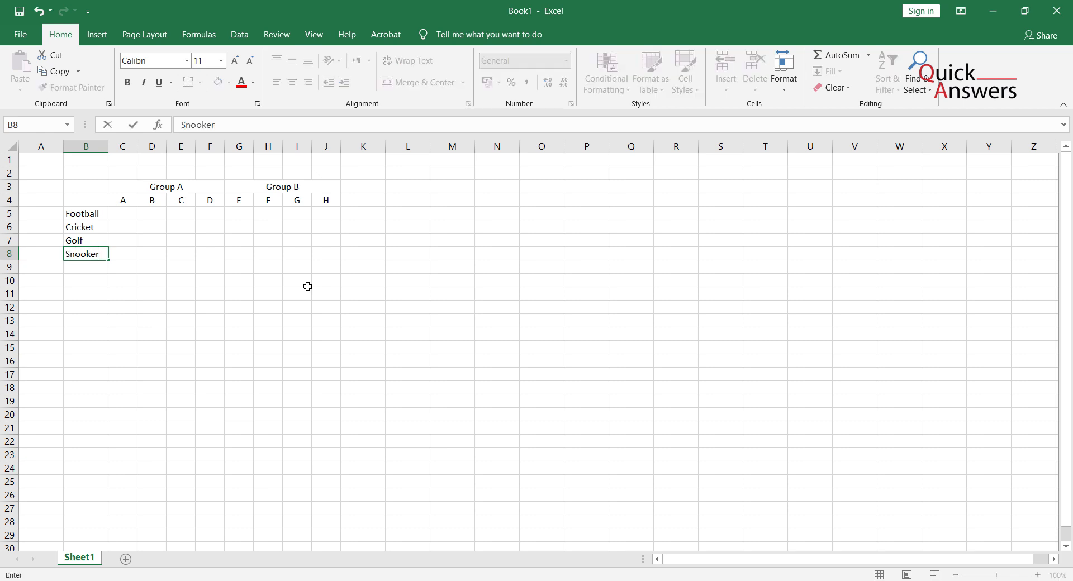
key("Return")
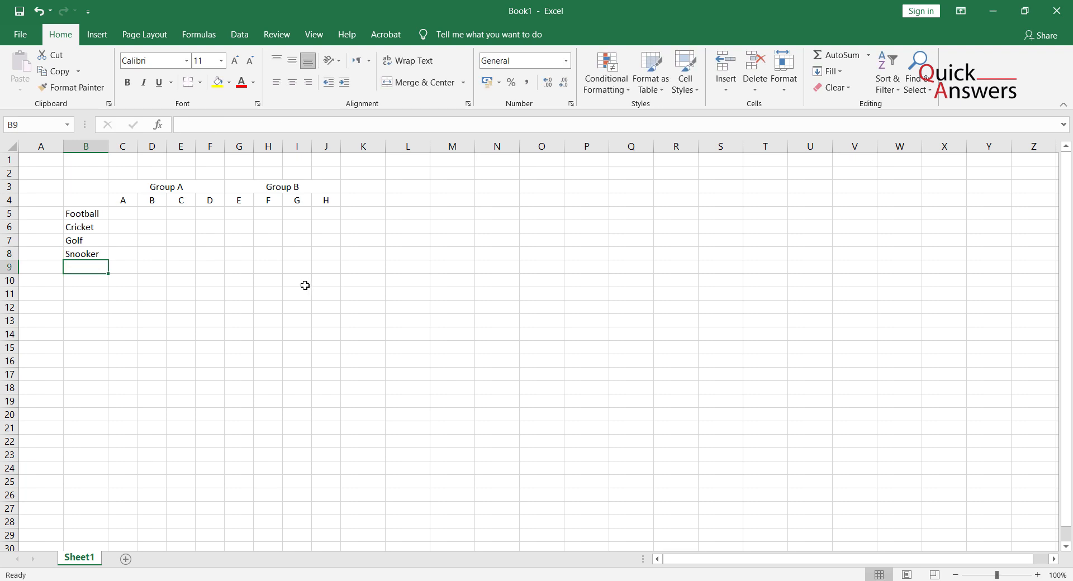
left_click(95, 250)
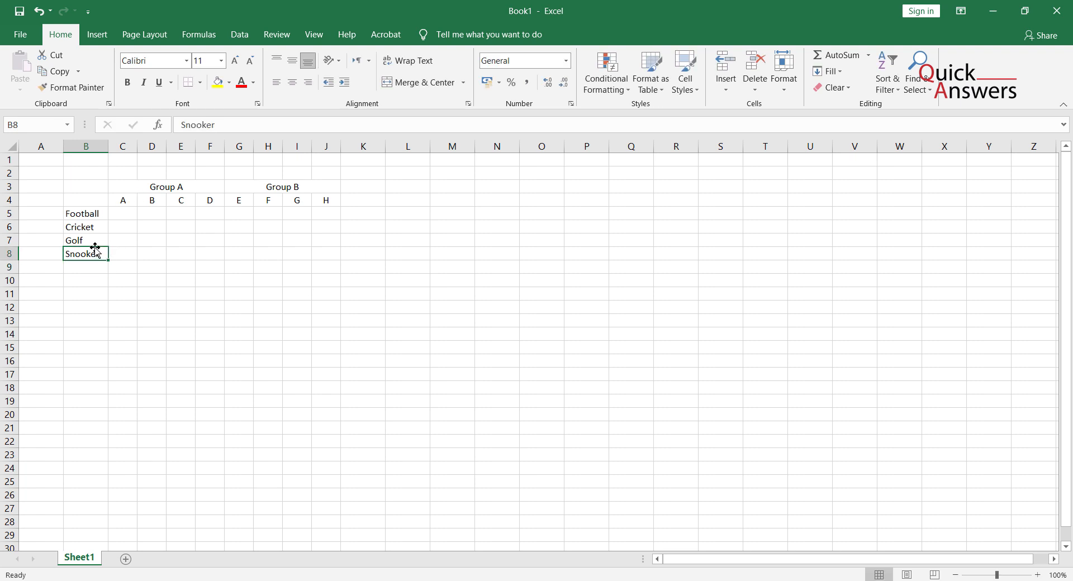
left_click(94, 241)
left_click(92, 227)
left_click(91, 214)
left_click(122, 202)
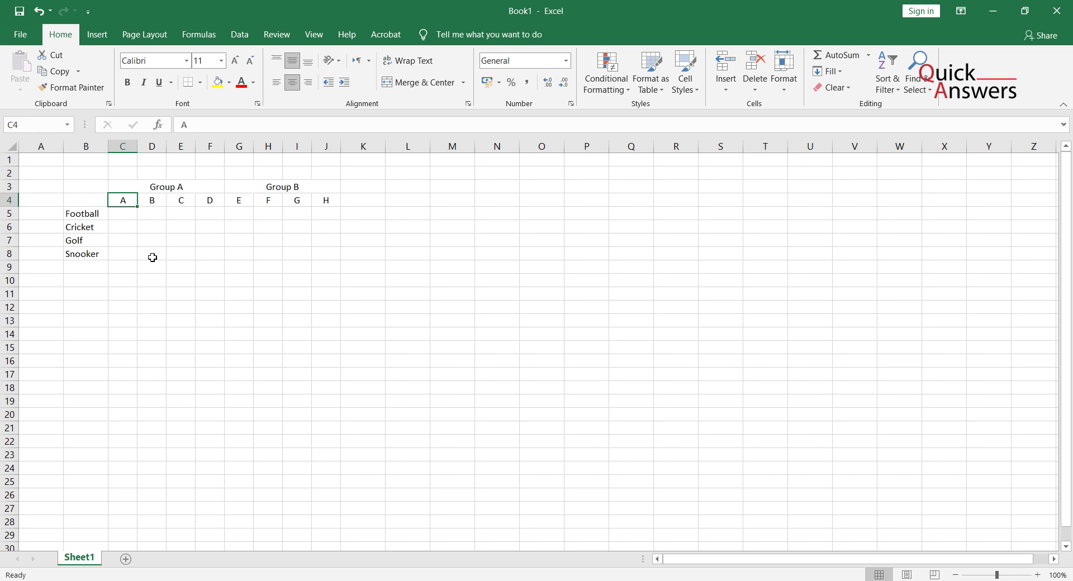
left_click(133, 243)
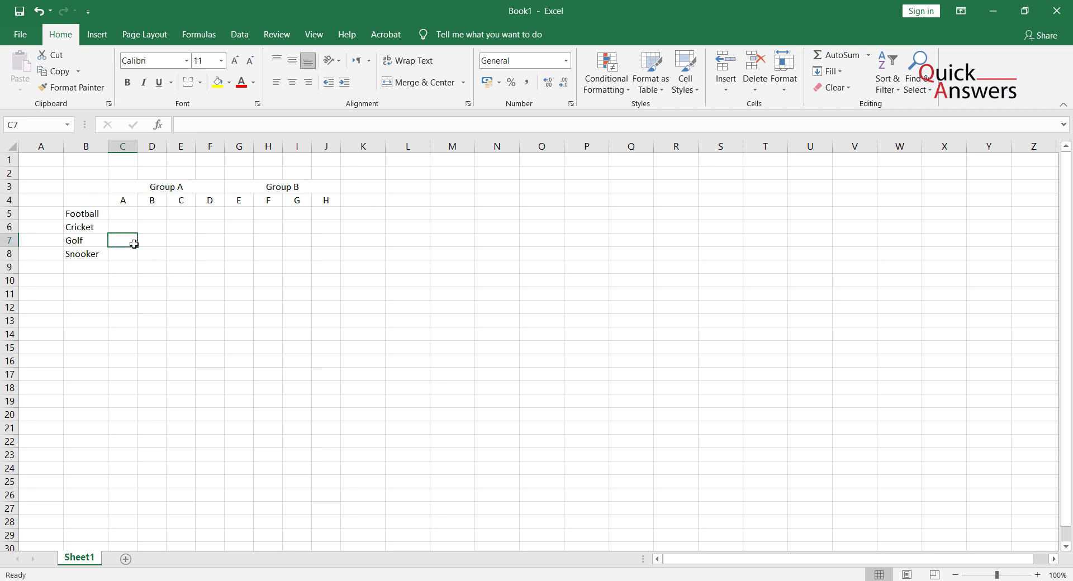
left_click(147, 188)
left_click(136, 214)
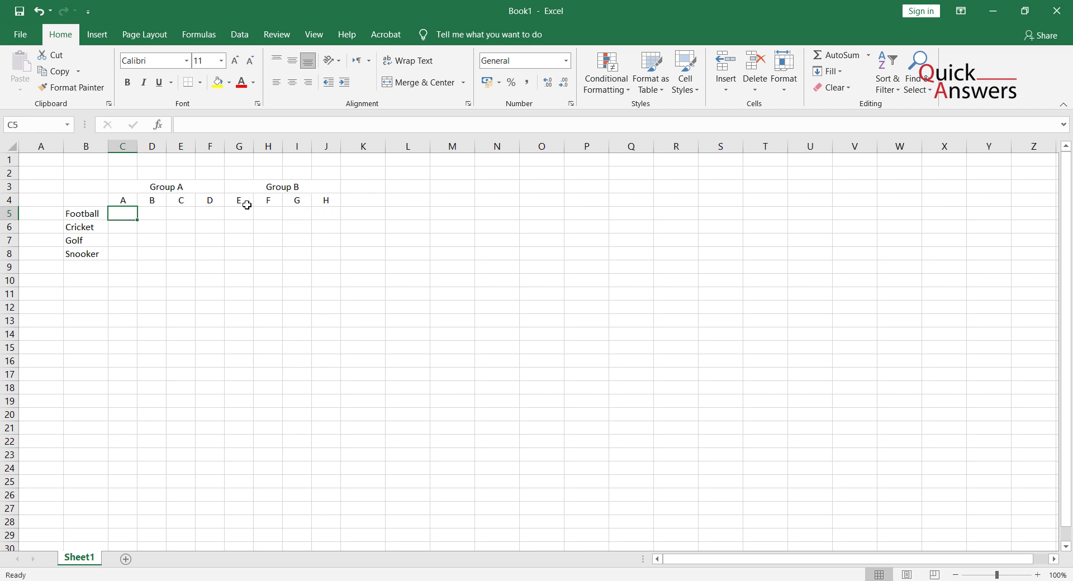
double_click(127, 201)
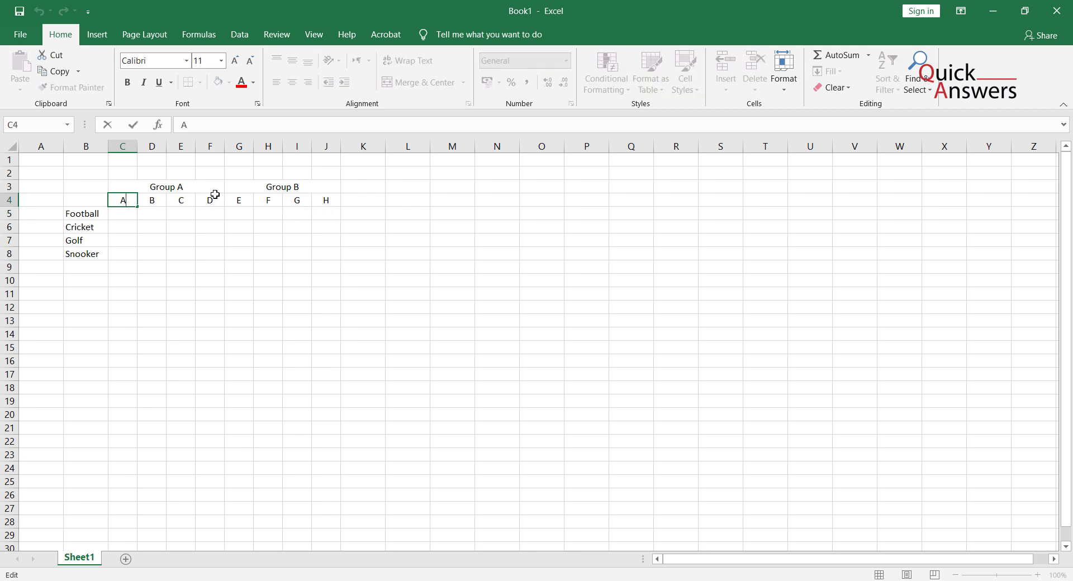
type("-F")
key("Return")
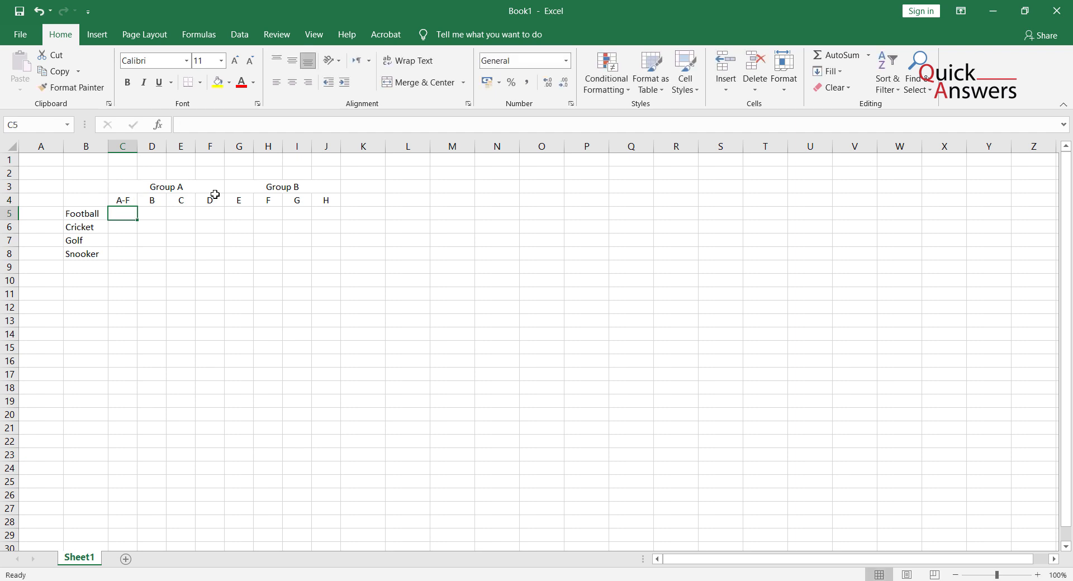
left_click(126, 200)
left_click(225, 122)
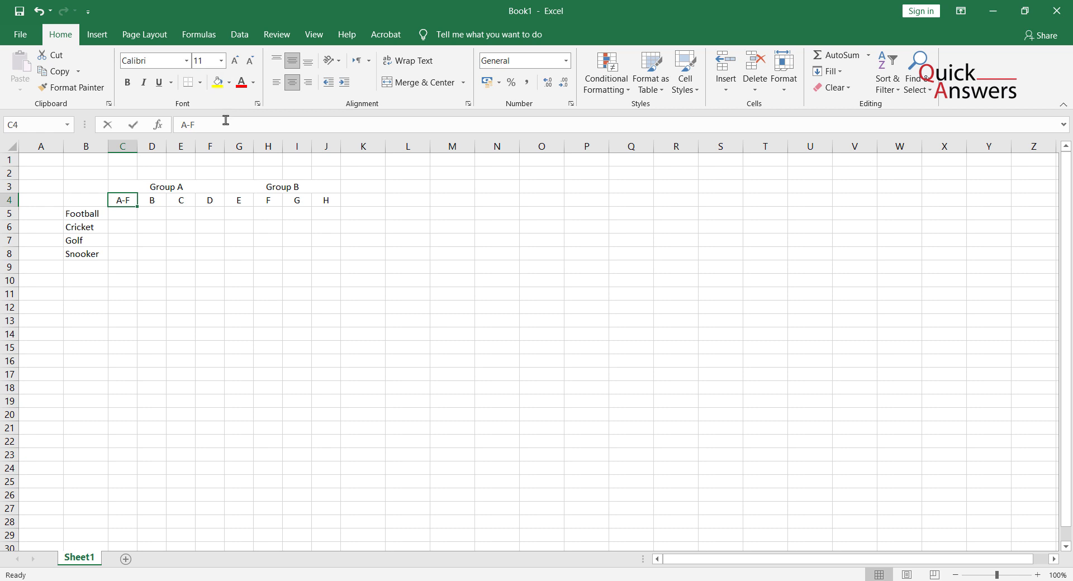
type("E")
key("shift+Return")
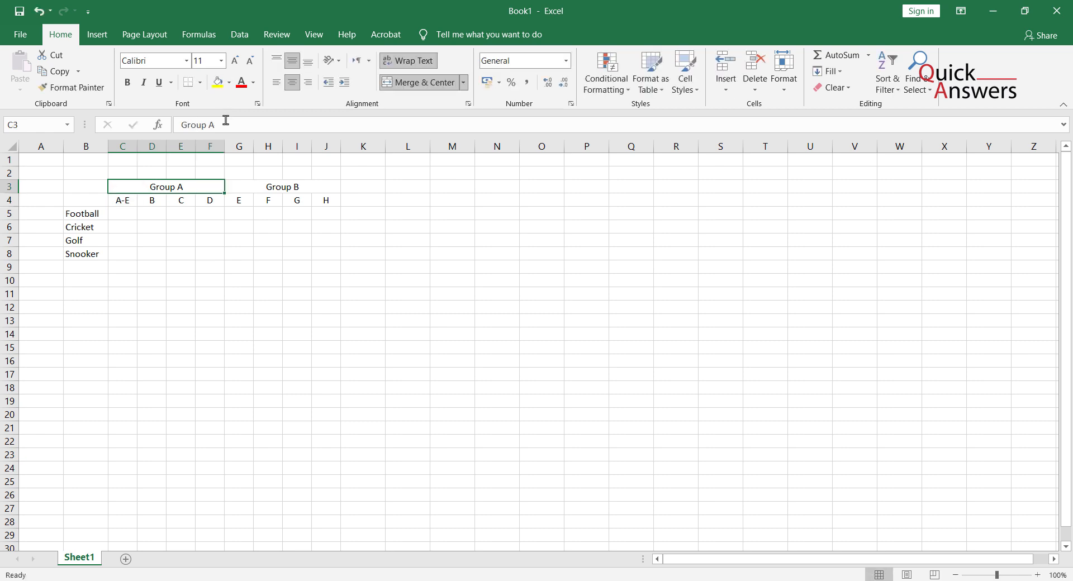
left_click(169, 241)
left_click(130, 204)
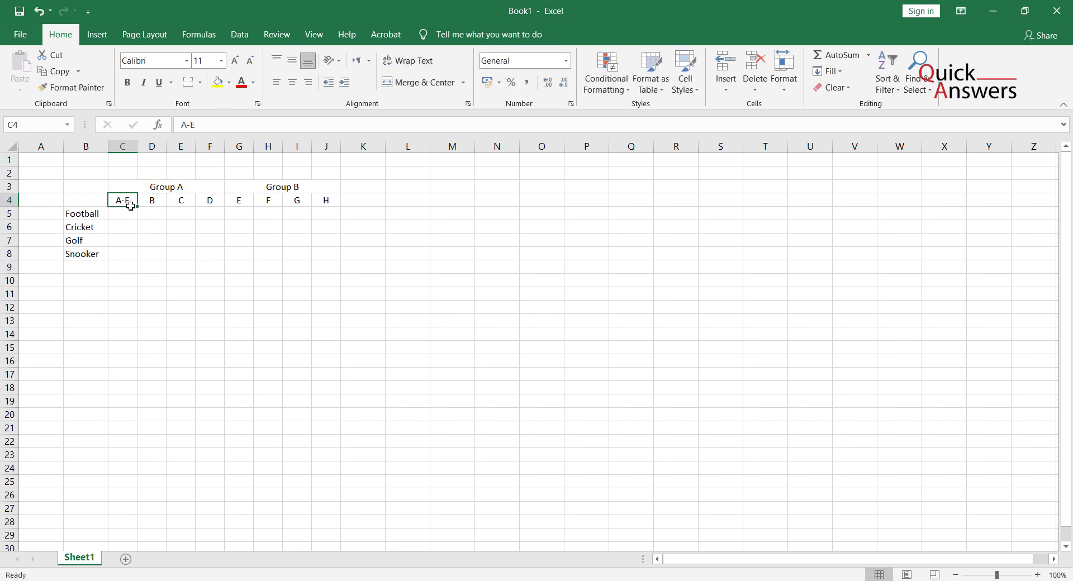
left_click(225, 266)
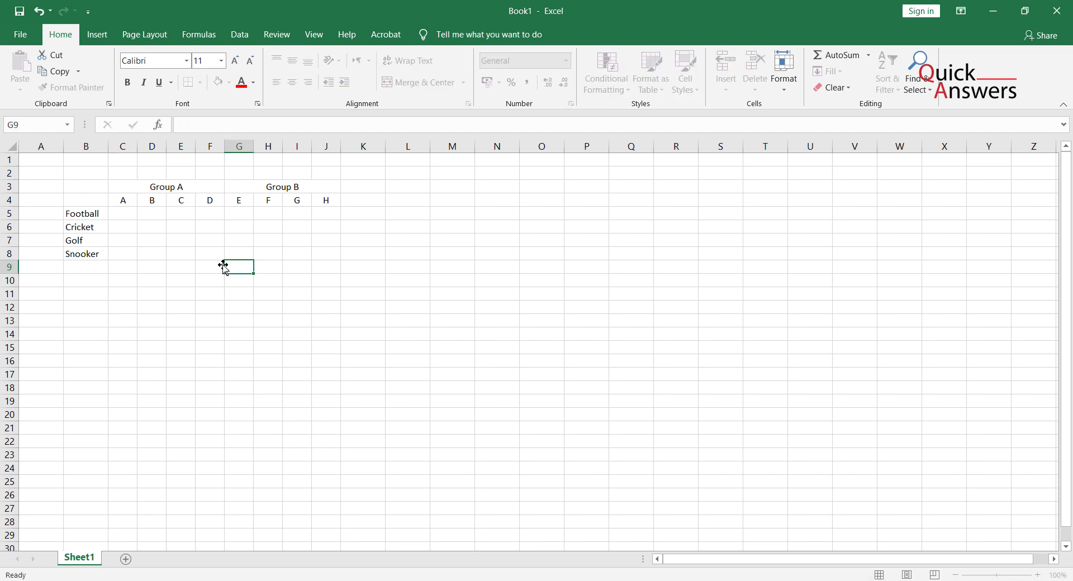
Enter the pairing "AA - BE" in cell C5, in the Football row under the letter A.
left_click(126, 215)
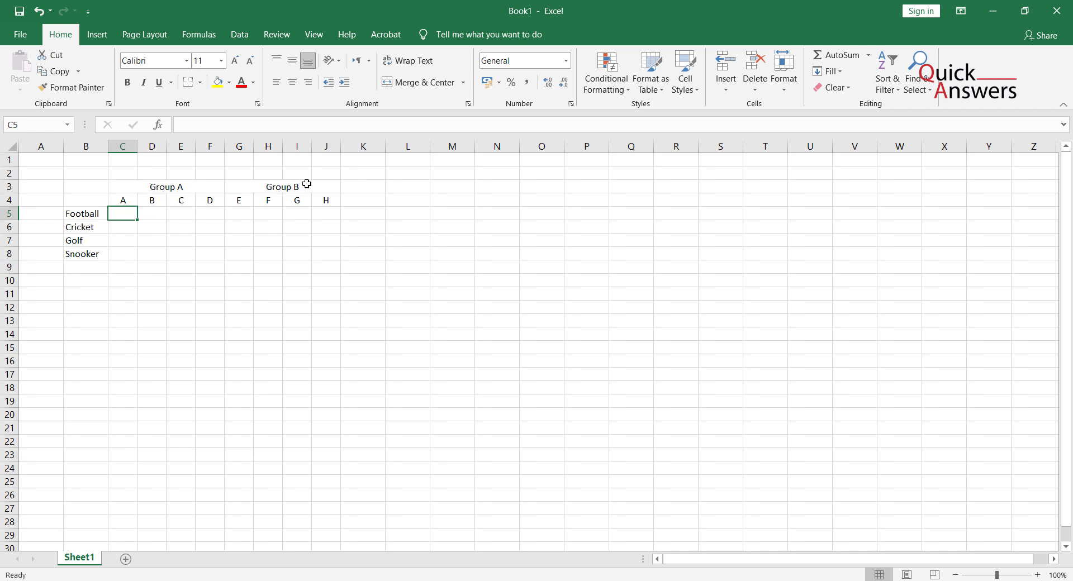
left_click(246, 204)
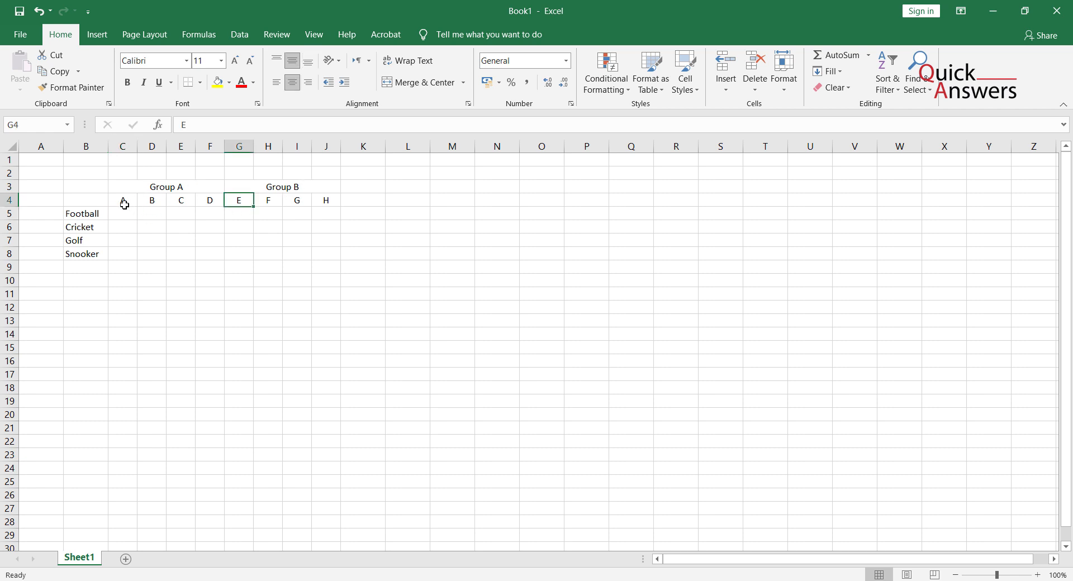
left_click(127, 214)
type("AA")
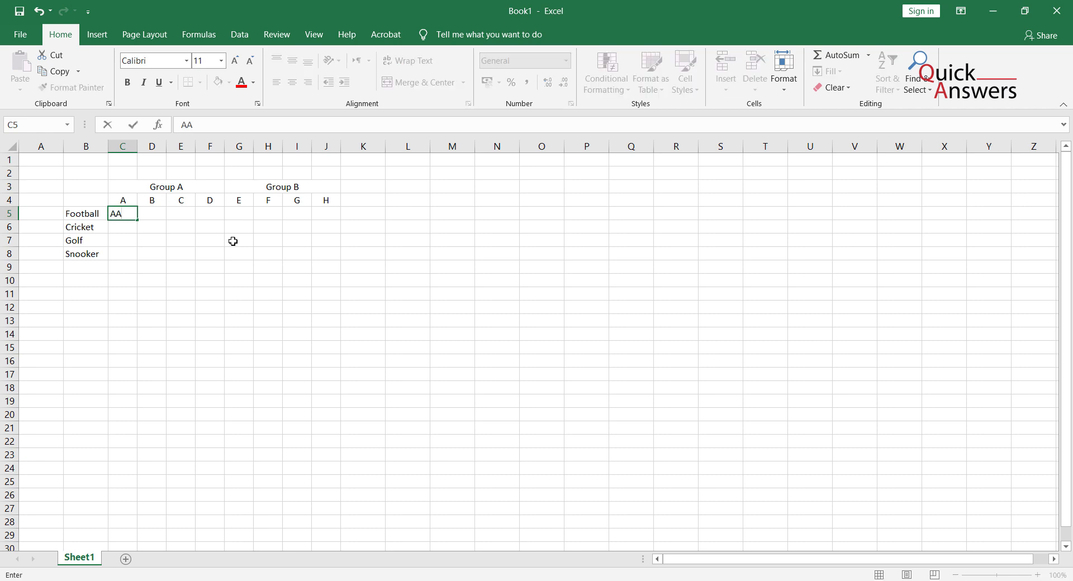
type("BE")
key("Return")
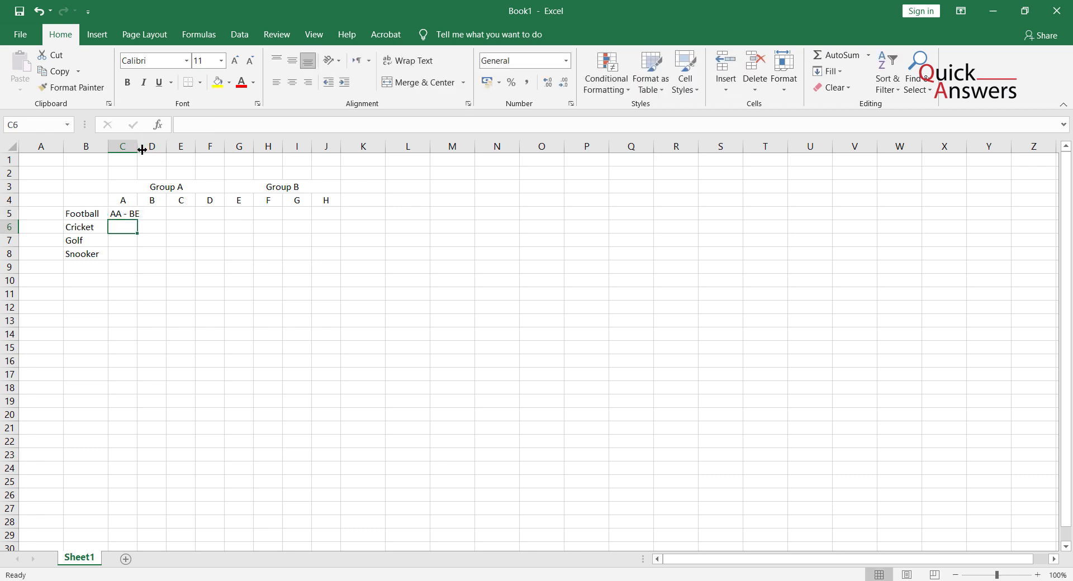
Widen column C to fit the Football pairing and center that entry horizontally and vertically.
left_click_drag(138, 145, 144, 145)
left_click(139, 216)
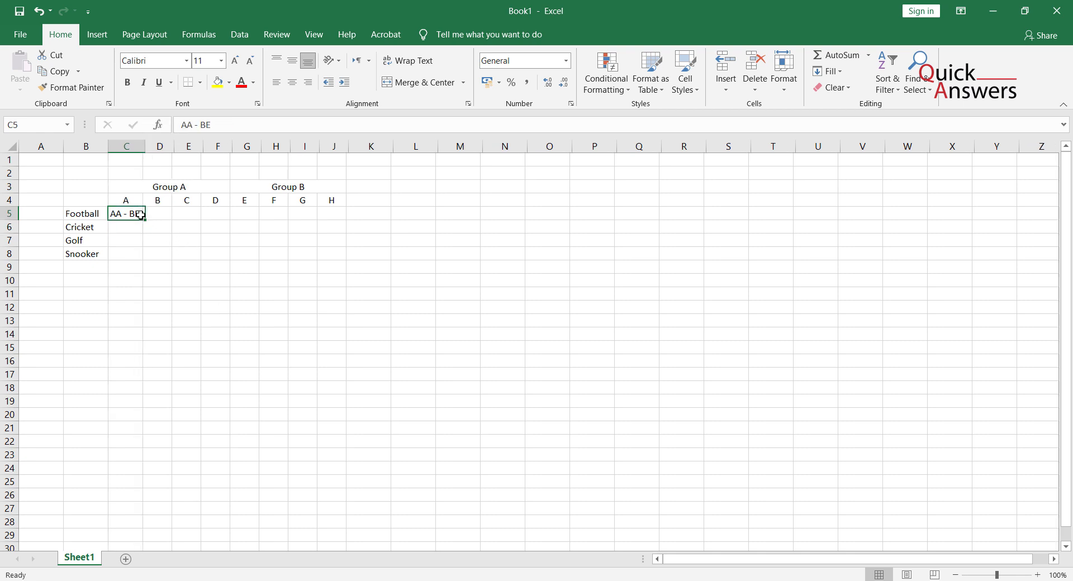
left_click(291, 82)
left_click(295, 60)
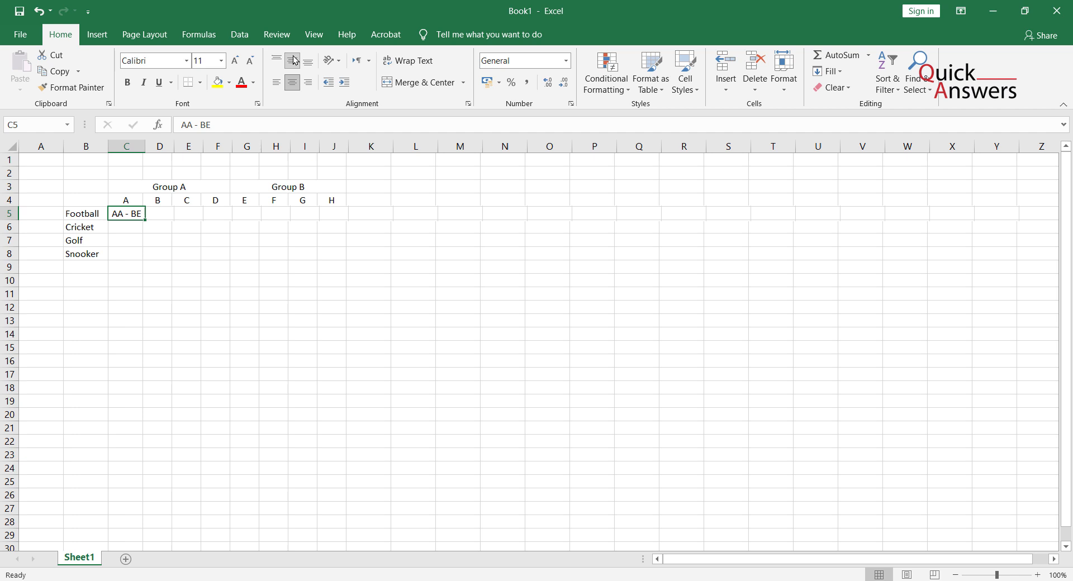
left_click(246, 360)
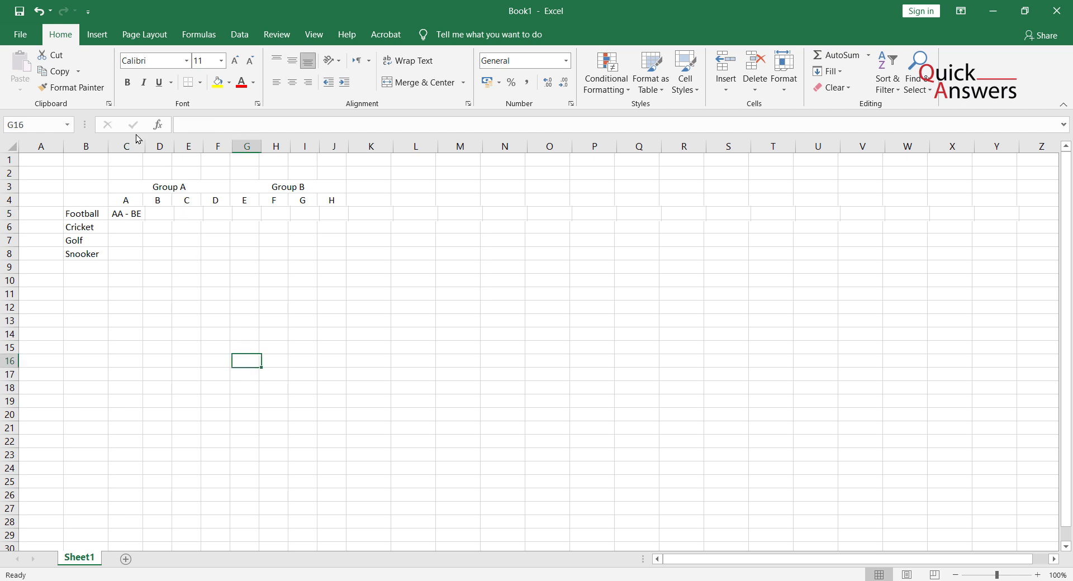
mouse_move(144, 143)
left_mouse_down()
mouse_move(171, 143)
mouse_move(153, 143)
left_mouse_up()
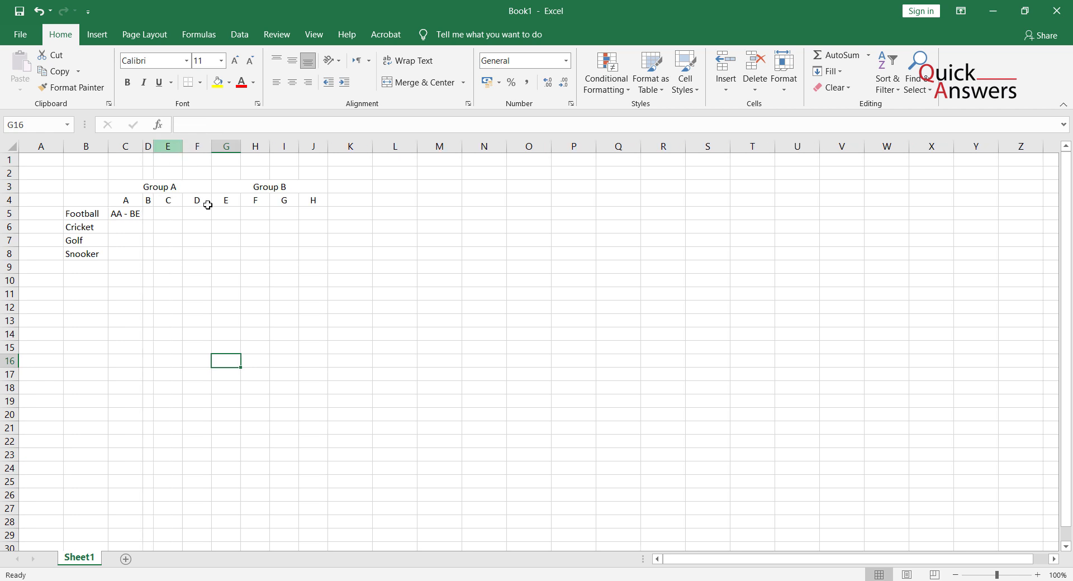
key("ctrl+z")
left_click(219, 291)
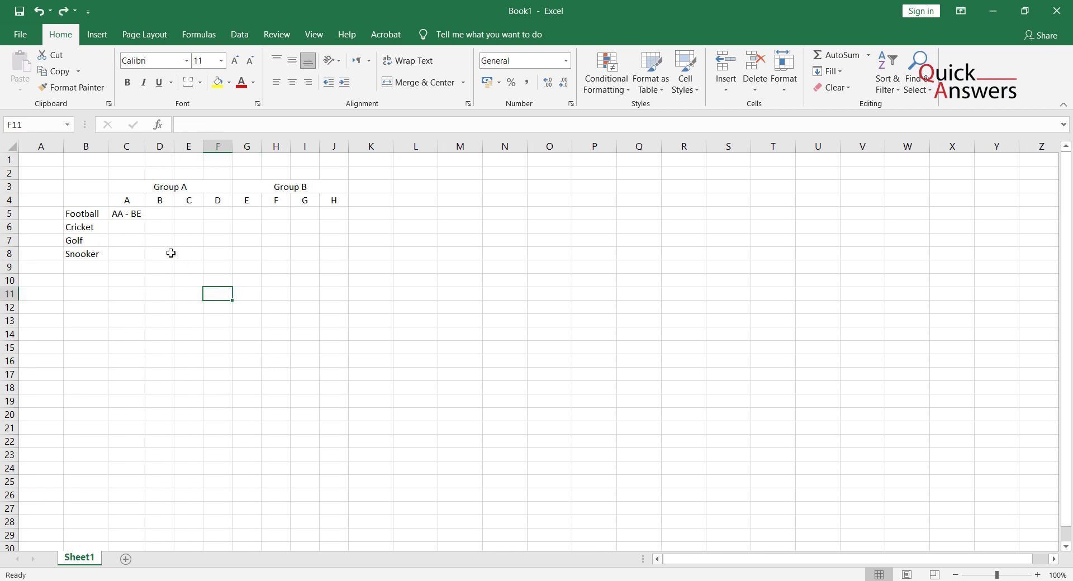
Copy the Football pairing from C5 to D5, under the letter B.
left_click(127, 213)
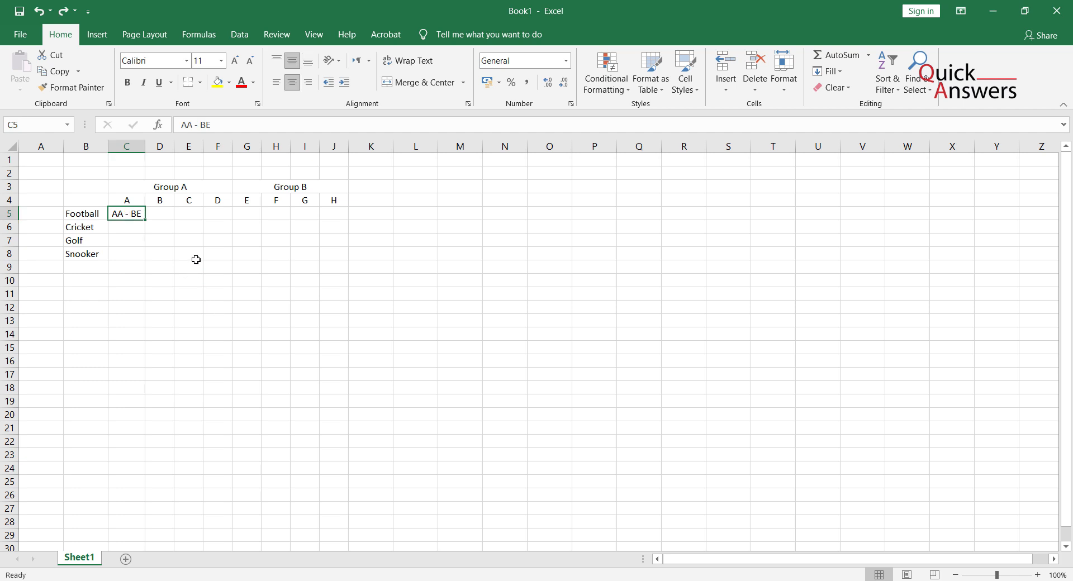
key("ctrl+c")
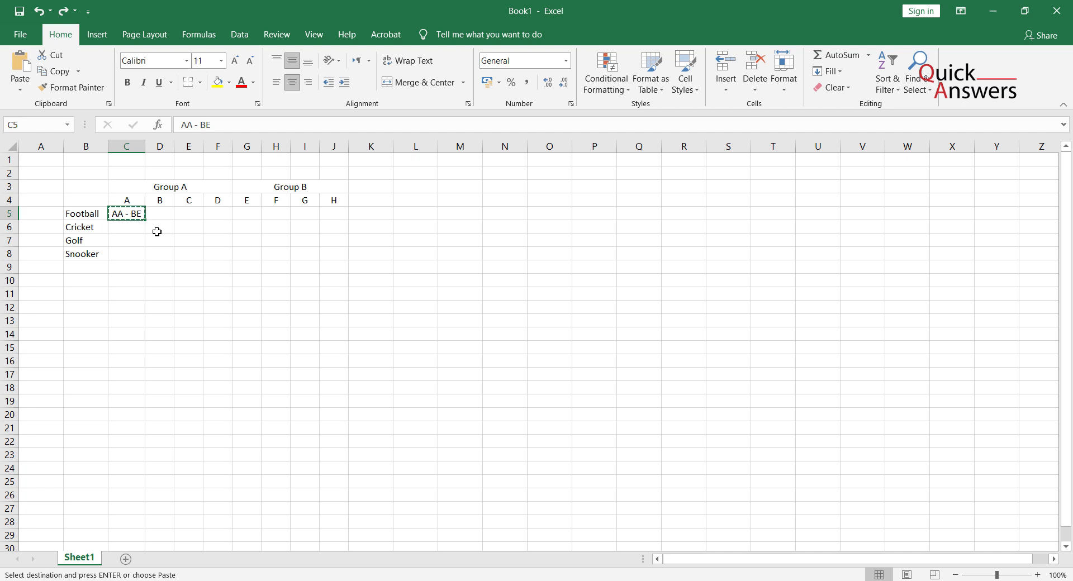
left_click(159, 215)
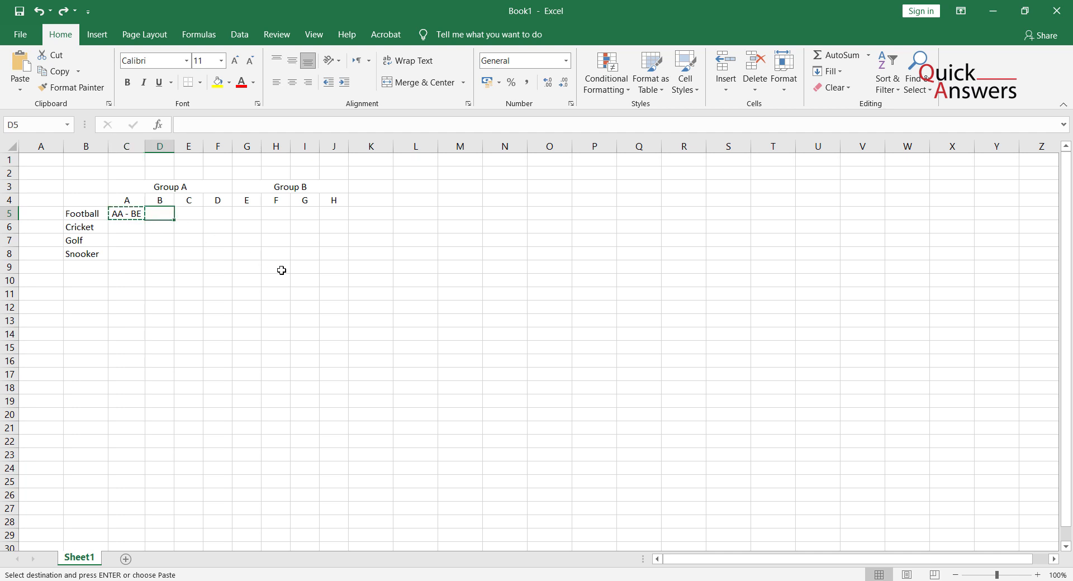
key("ctrl+v")
Widen column D to fit the copied pairing and end the copy mode.
left_click(180, 159)
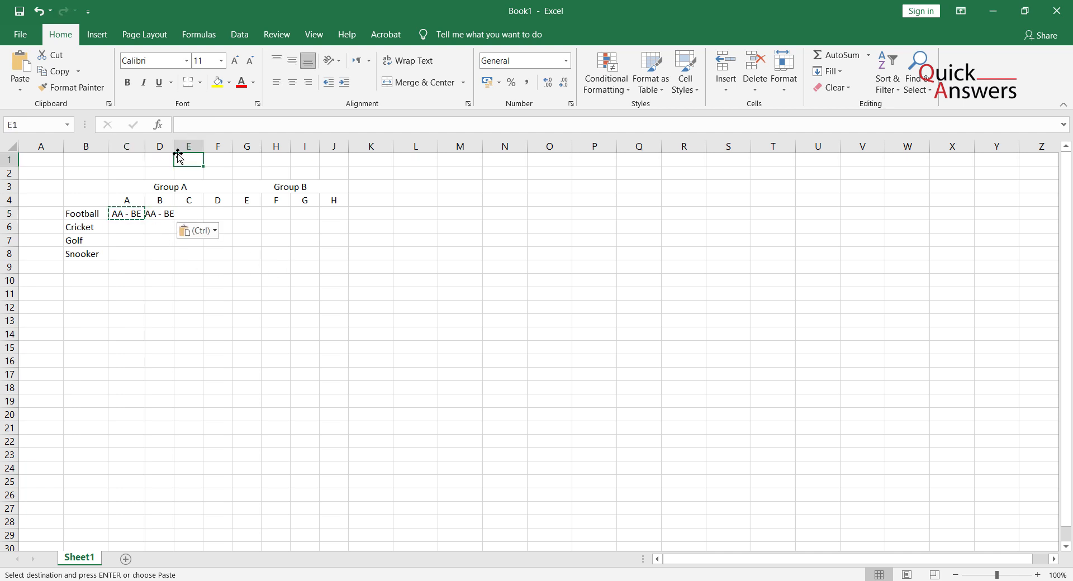
left_click_drag(176, 149, 176, 149)
left_click(203, 336)
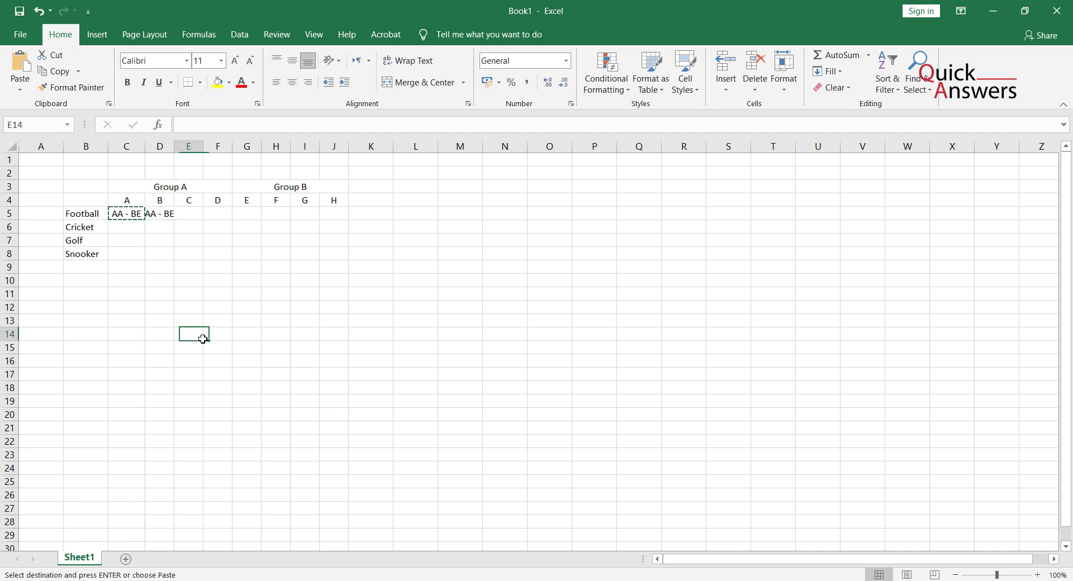
left_click(166, 147)
left_click(160, 213)
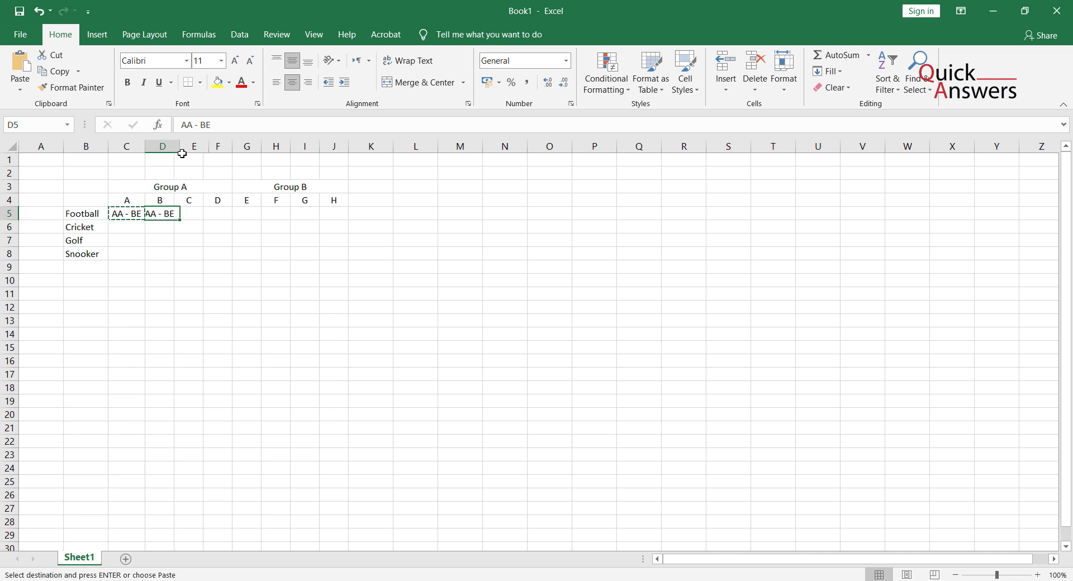
left_click_drag(181, 148, 184, 148)
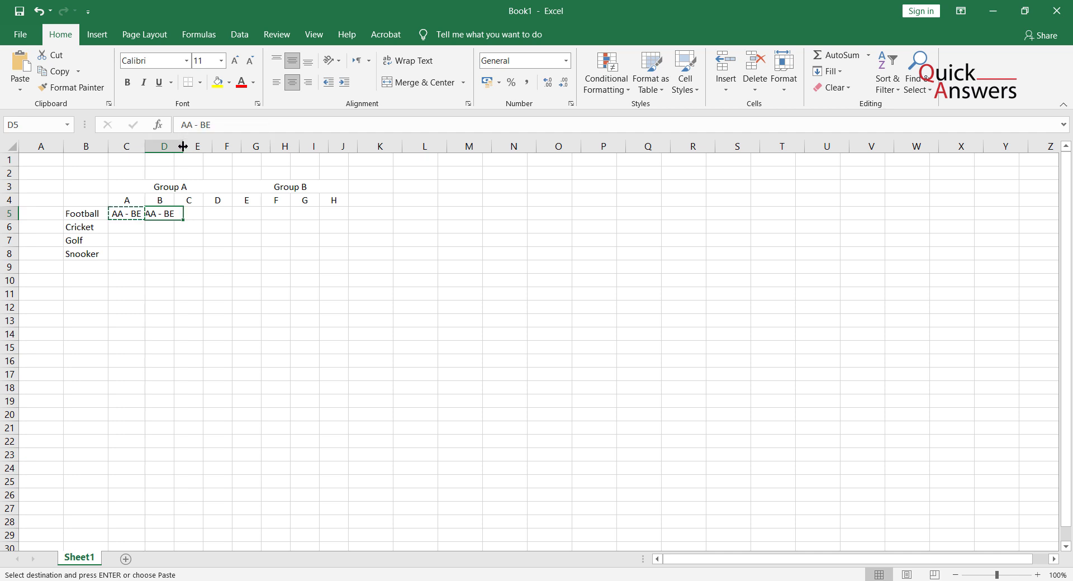
left_click(199, 307)
left_click(178, 202)
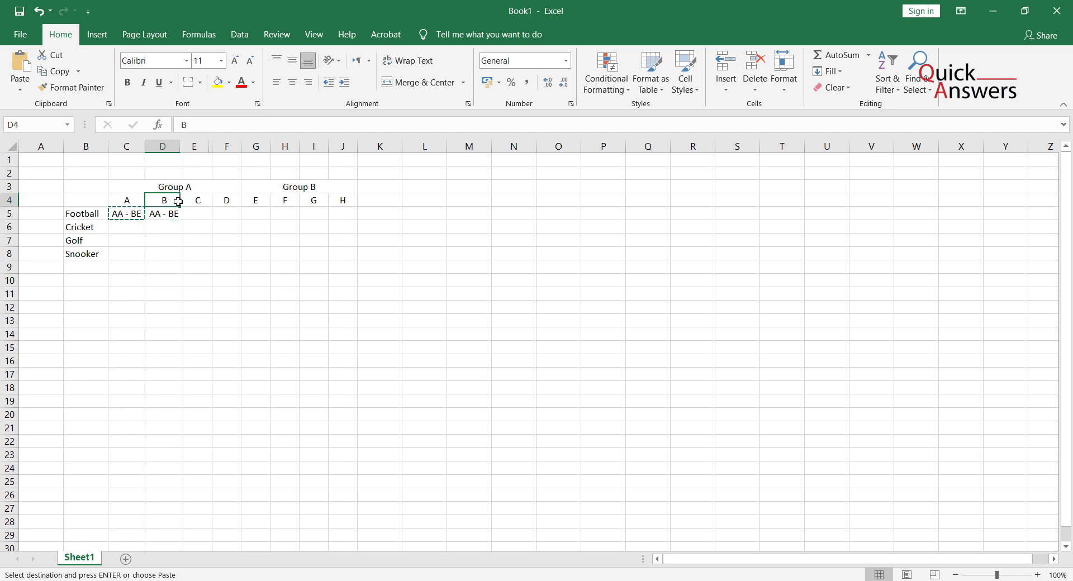
left_click(129, 203)
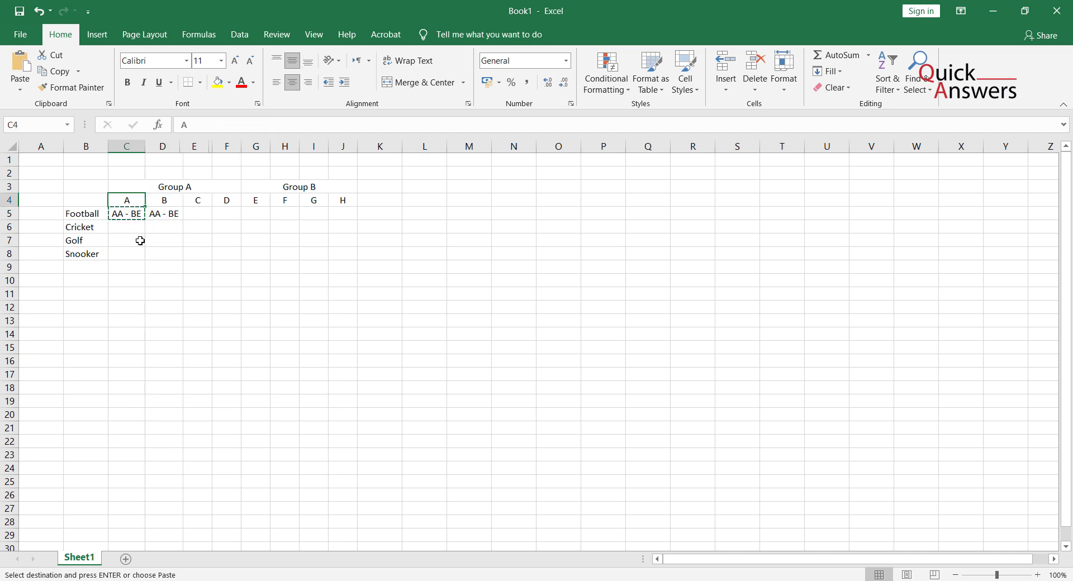
key("Escape")
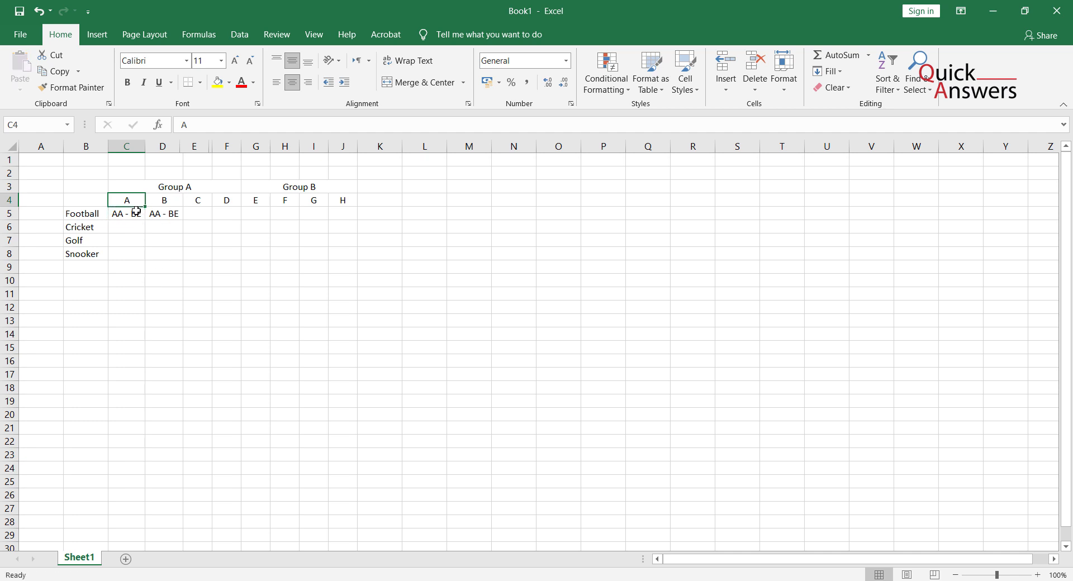
left_click(181, 183)
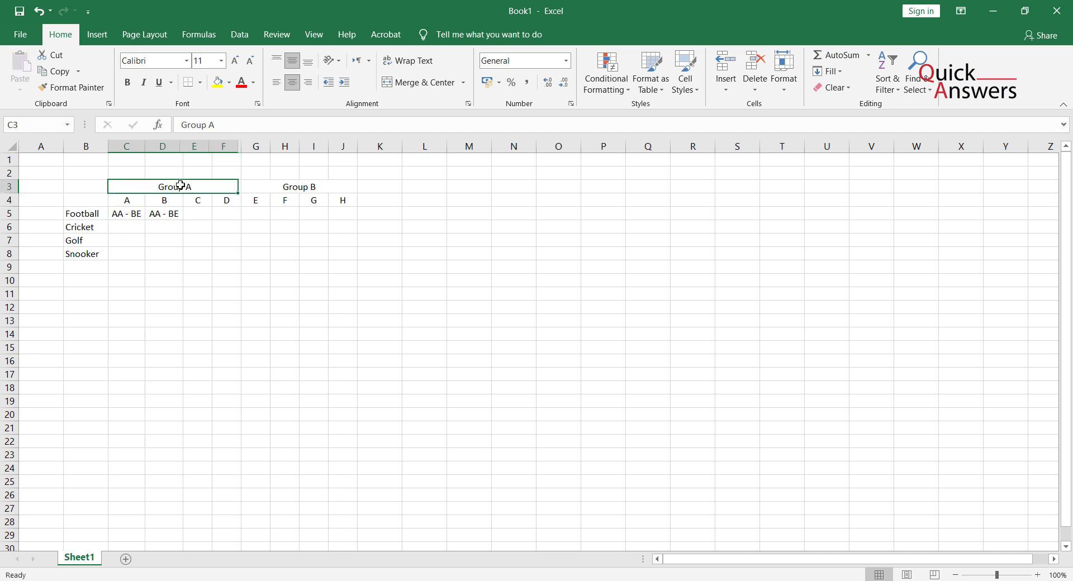
key("Down")
left_click(295, 185)
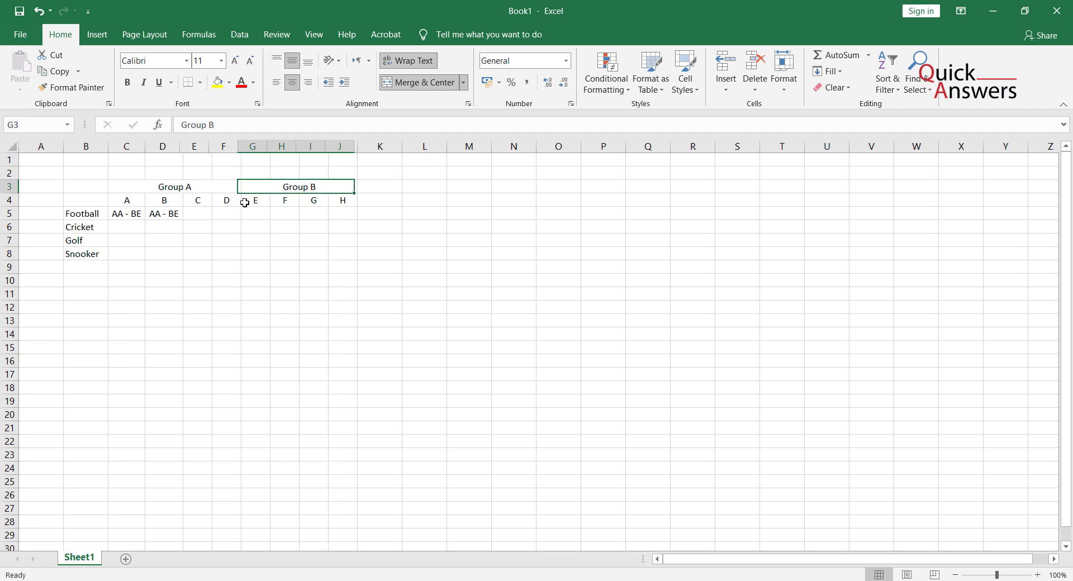
left_click(250, 202)
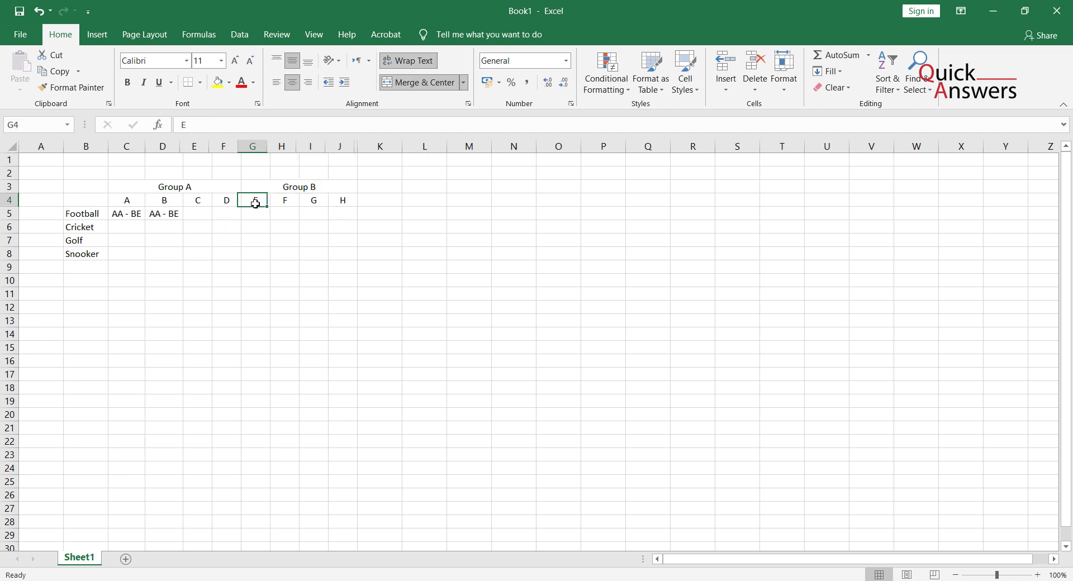
left_click(126, 213)
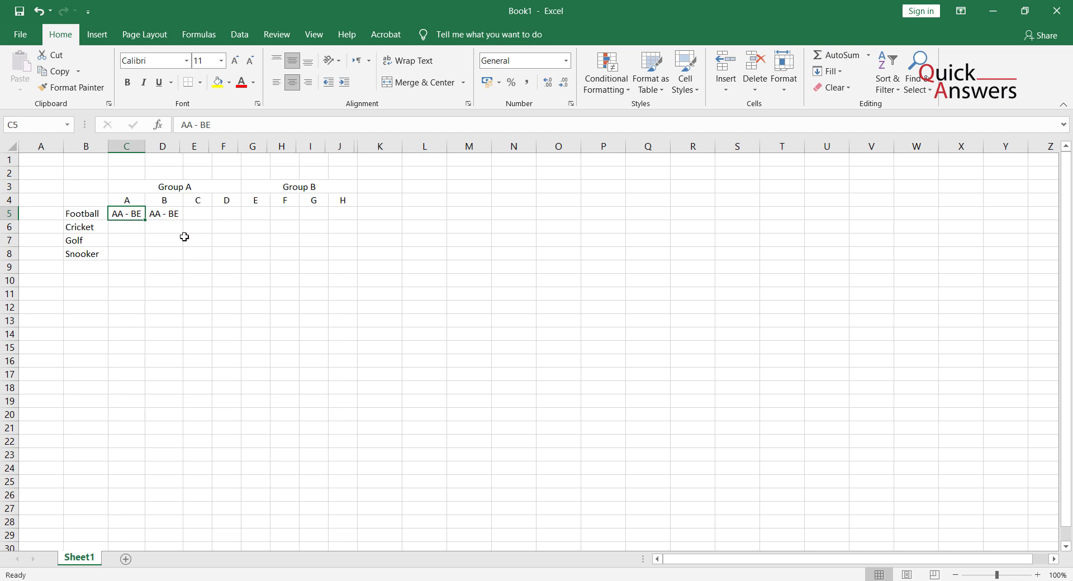
Replace the Football pairing in D5, under the letter B, with "BB - BF".
left_click(169, 214)
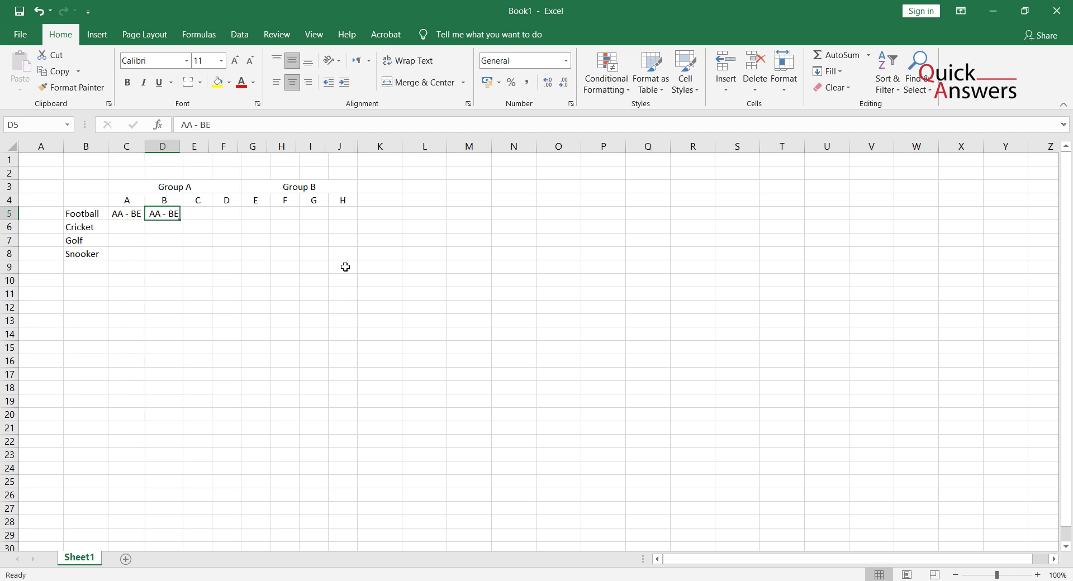
type("BB")
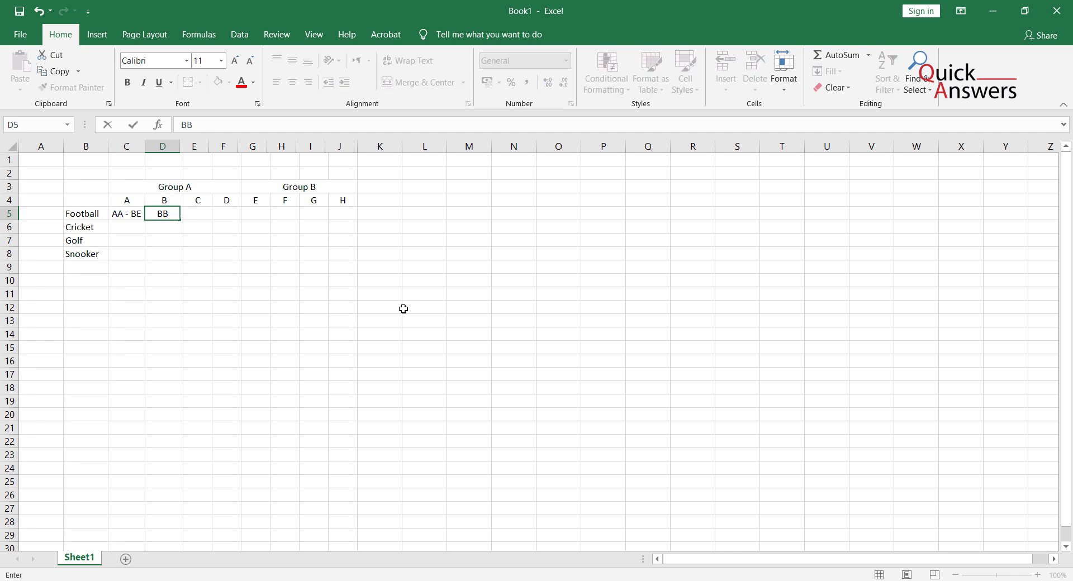
type(" - BF")
key("Return")
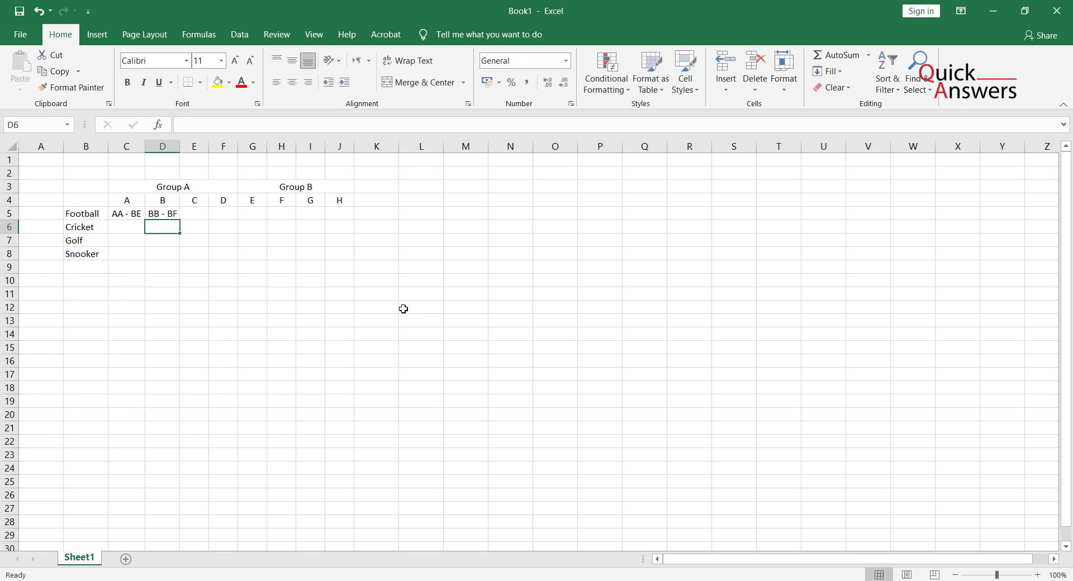
Widen column E, under the letter C, to make room for a pairing.
left_click(202, 215)
left_click_drag(209, 147, 224, 152)
left_click(194, 252)
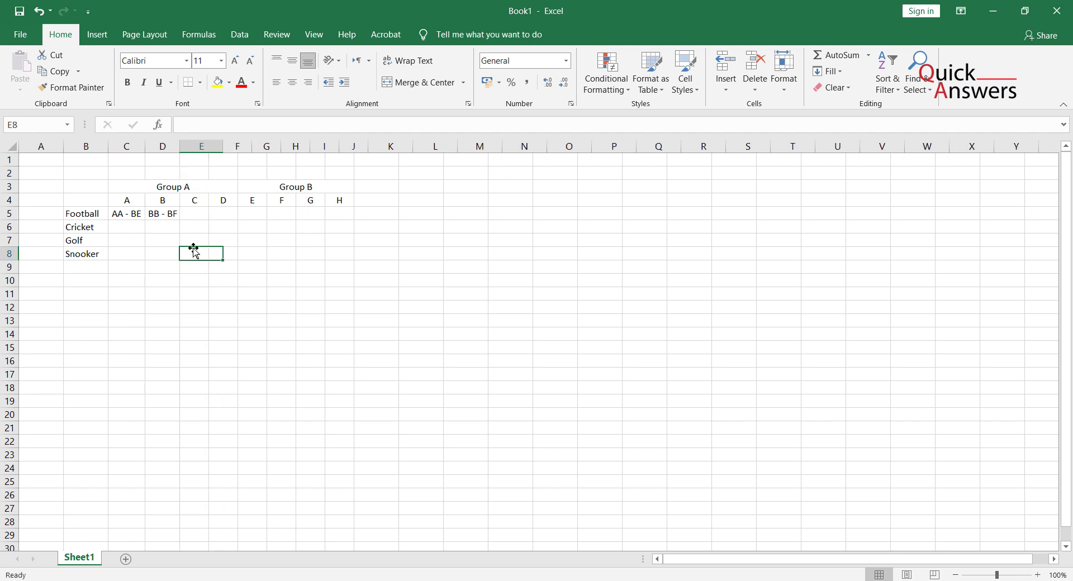
Enter the pairing "CC - BH" in cell E5, in the Football row under the letter C.
left_click(195, 215)
type("CC")
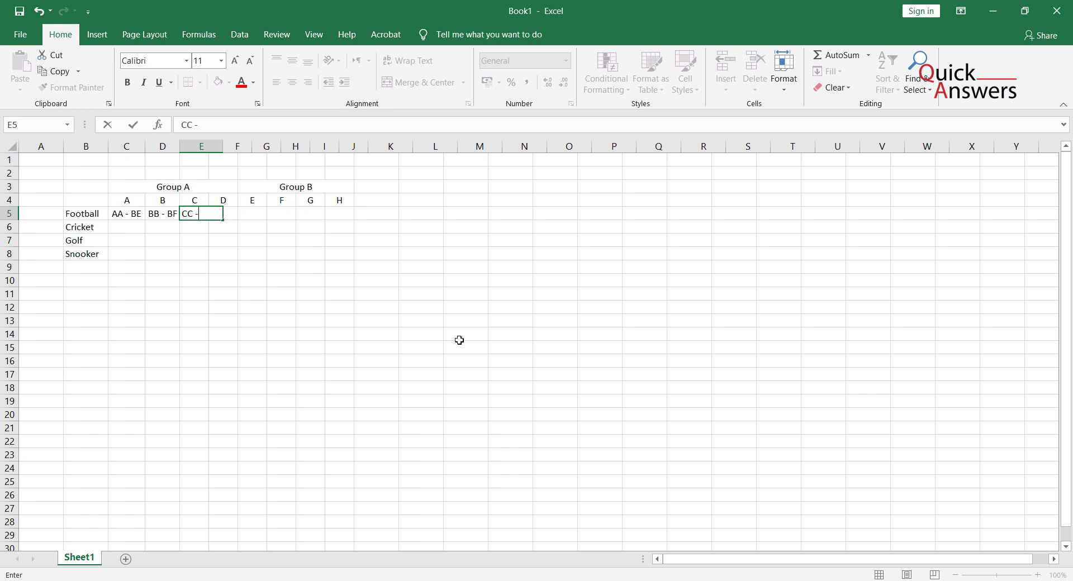
type("- C")
key("BackSpace")
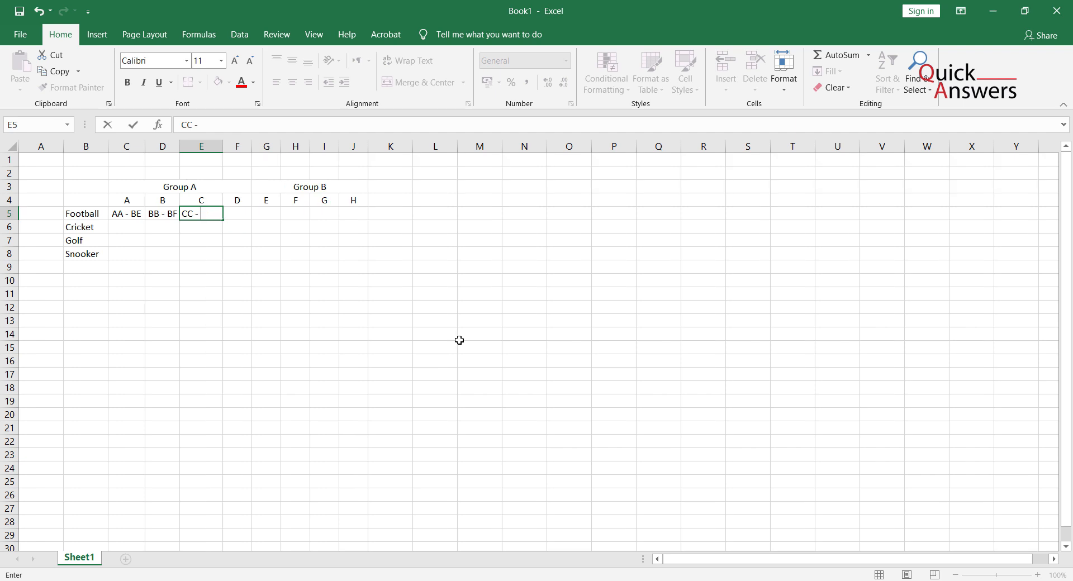
type("BH")
key("Return")
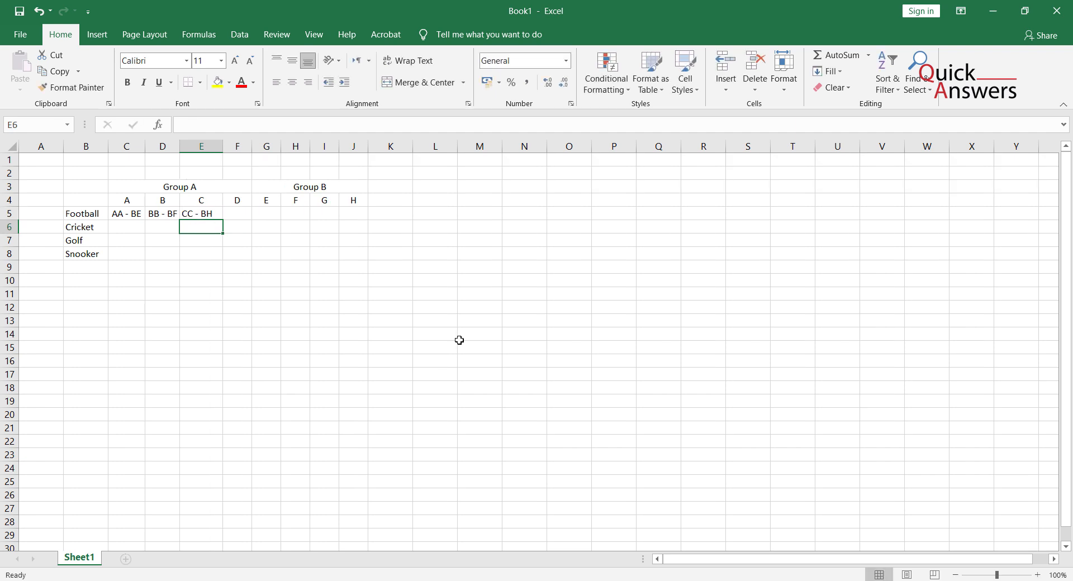
Center the Football row cells C5:E5 horizontally and vertically.
left_click_drag(131, 217, 211, 215)
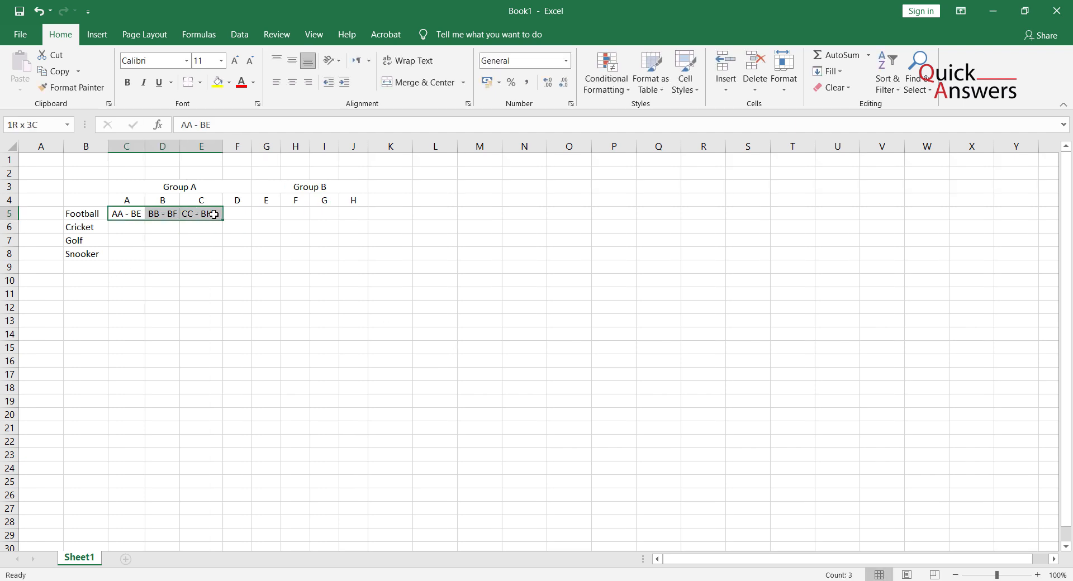
left_click(292, 83)
left_click(291, 62)
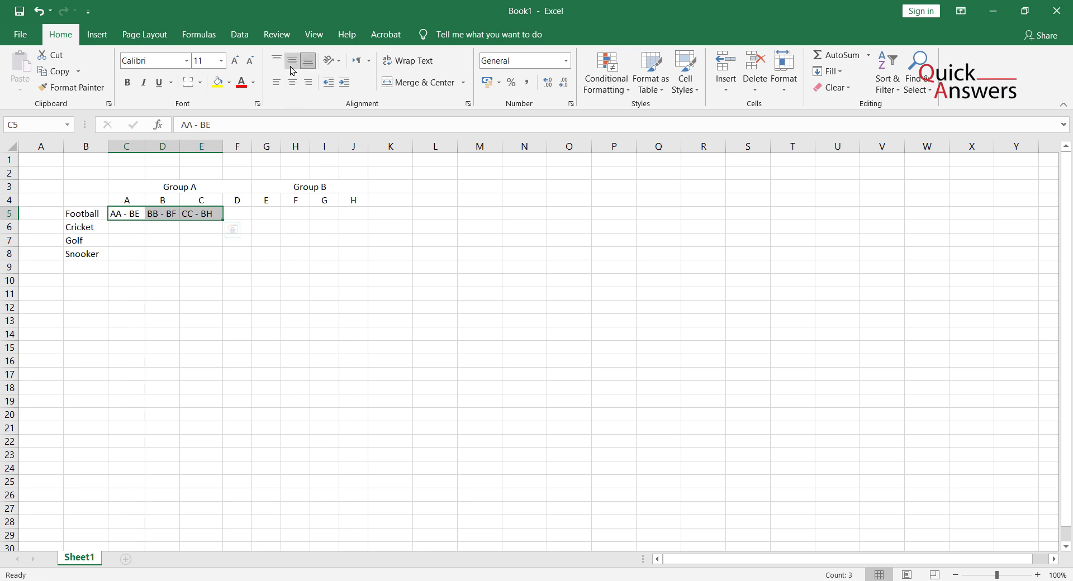
left_click(306, 83)
left_click(293, 83)
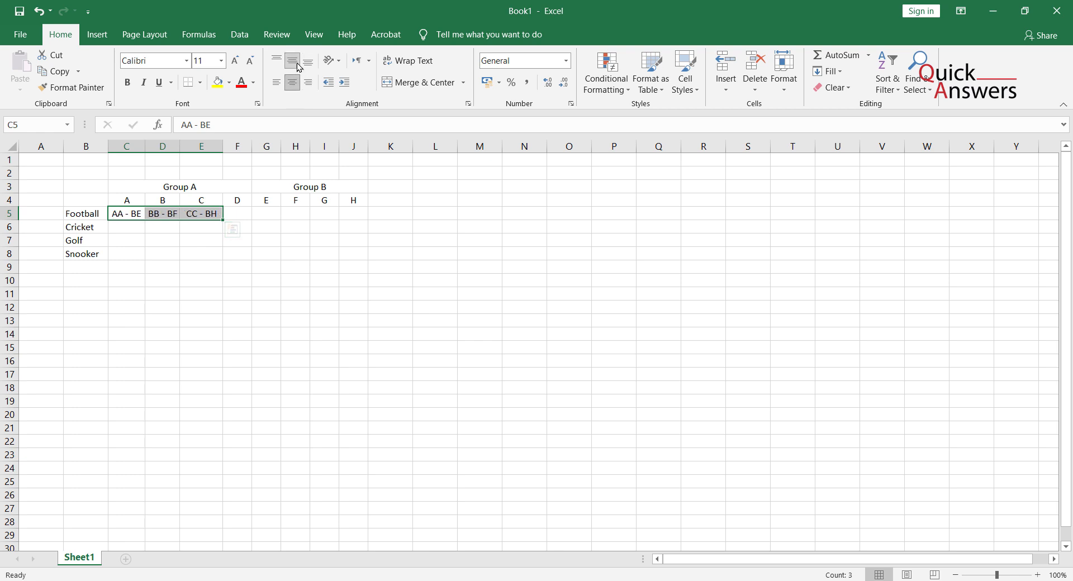
left_click(295, 64)
left_click(171, 334)
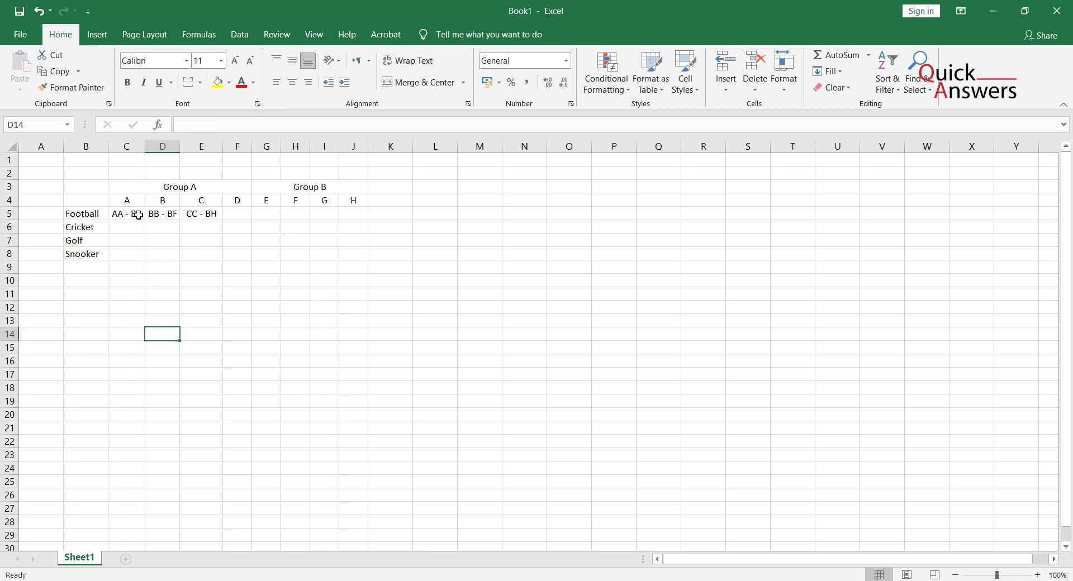
Clear the three pairings from the Football row in C5:E5.
left_click_drag(127, 205, 354, 201)
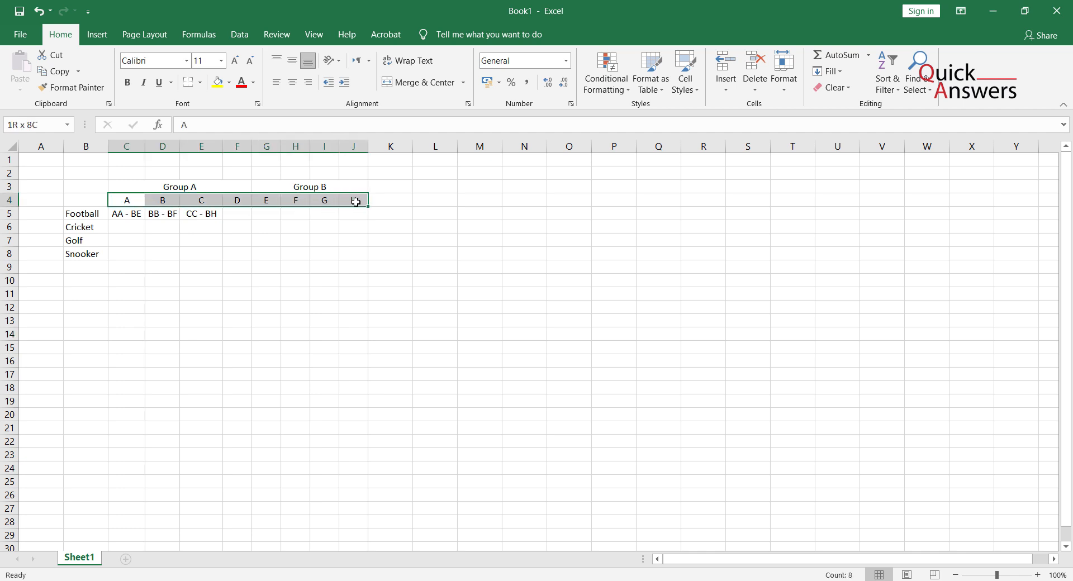
left_click(206, 239)
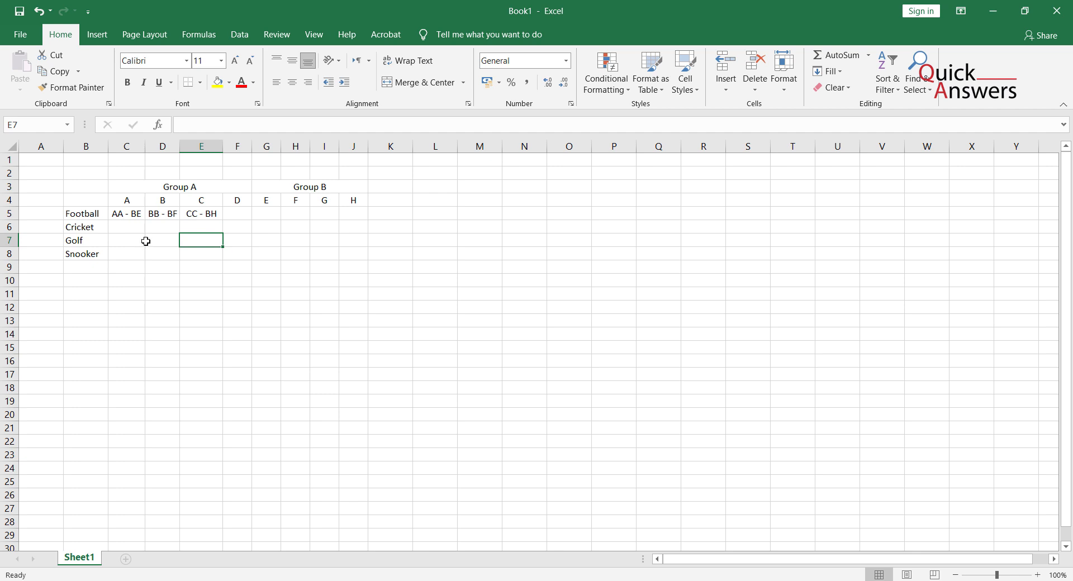
left_click_drag(124, 214, 207, 215)
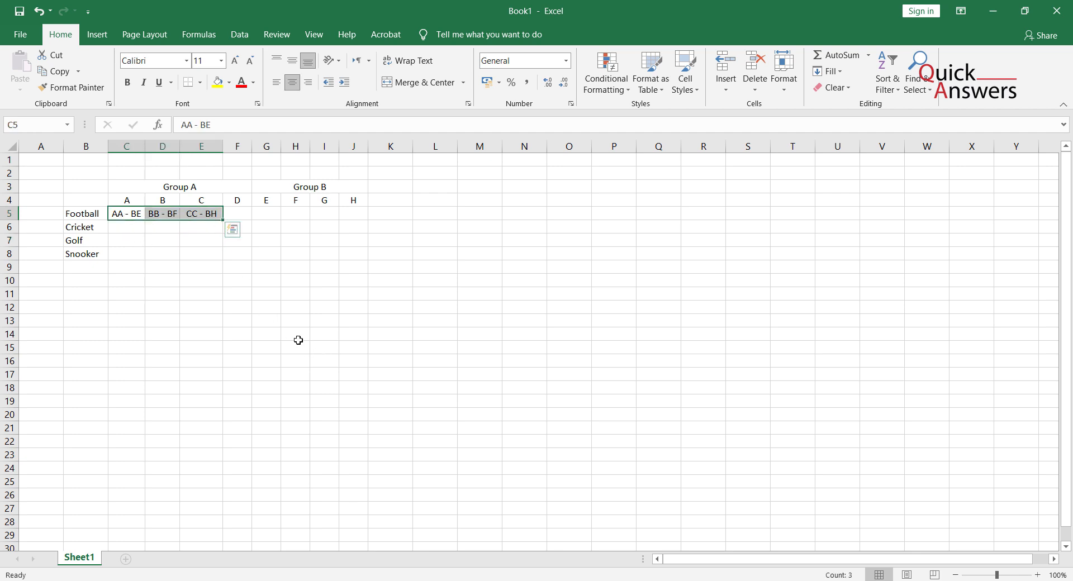
key("Delete")
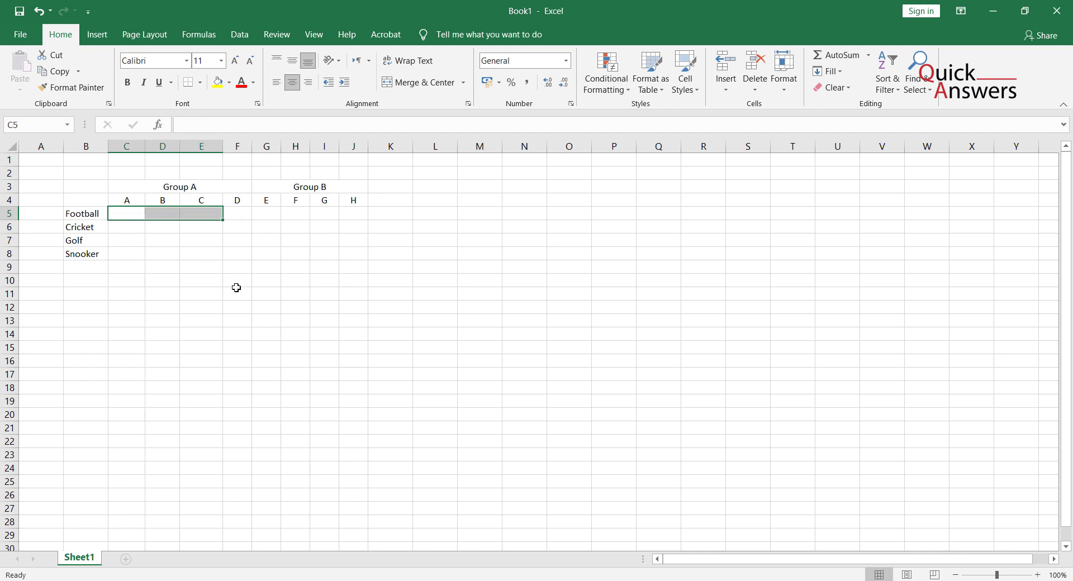
left_click(235, 282)
Enter 2 for Football, Cricket and Golf under the letter A, in cells C5:C7.
left_click(137, 214)
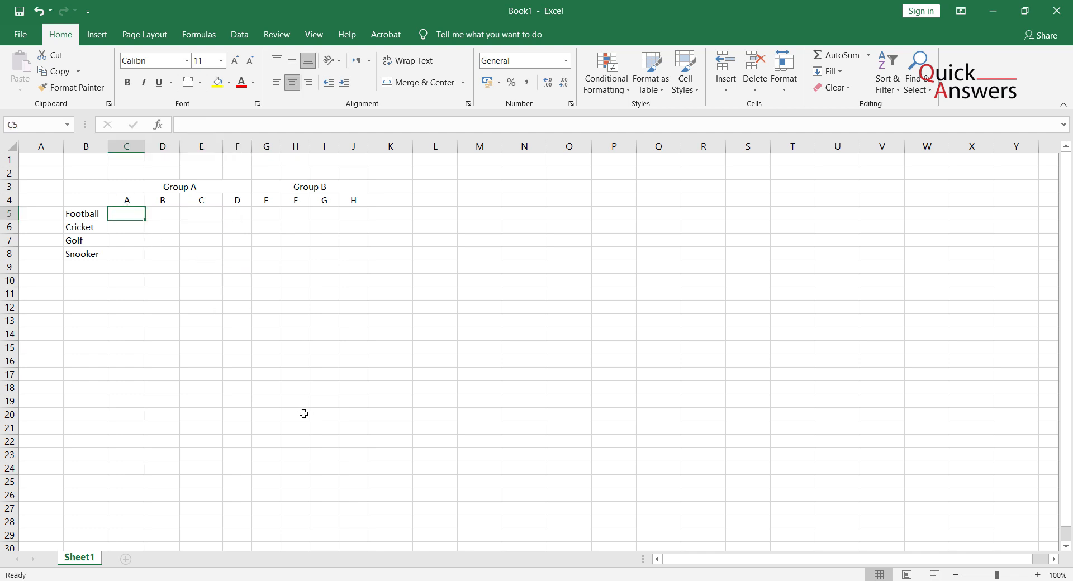
type("2")
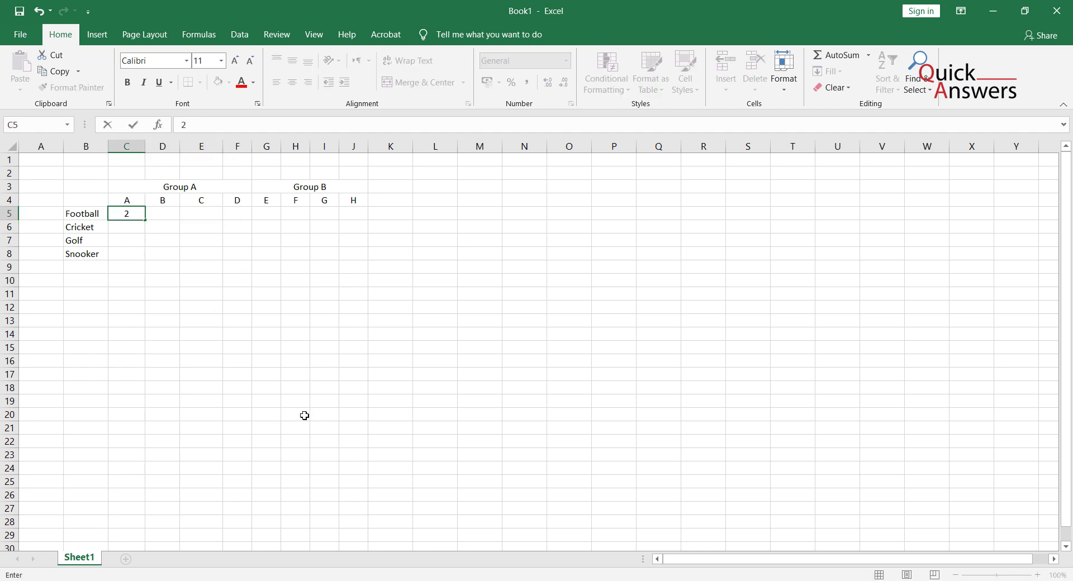
key("Return")
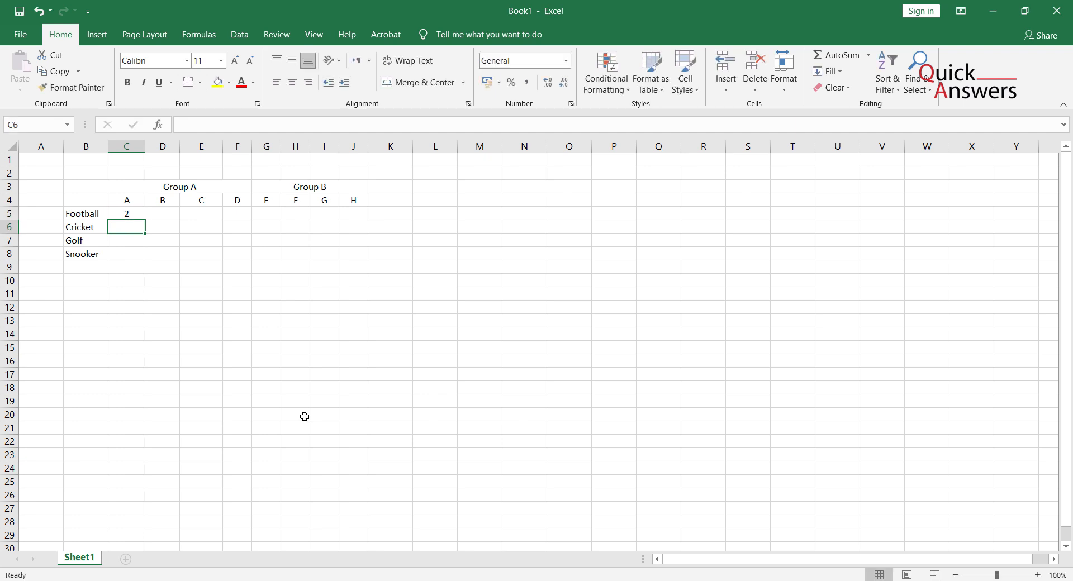
key("Up")
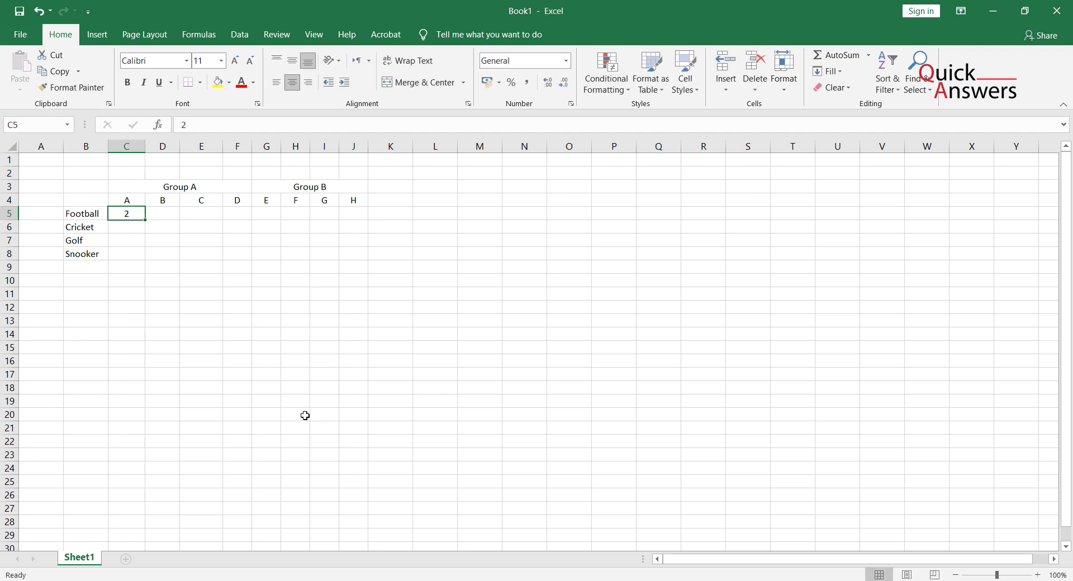
key("Down")
type("2")
key("Return")
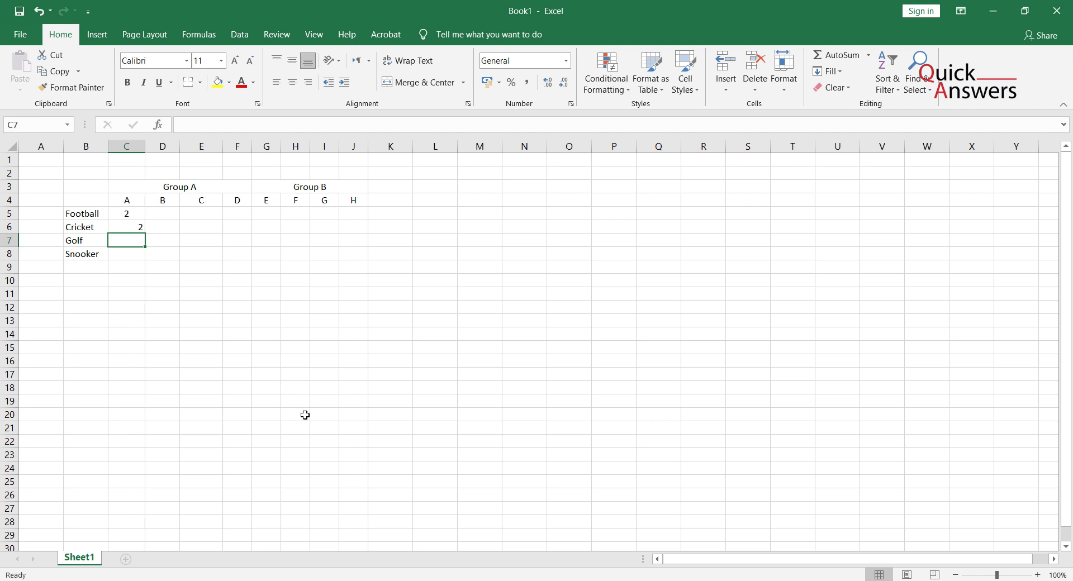
type("2")
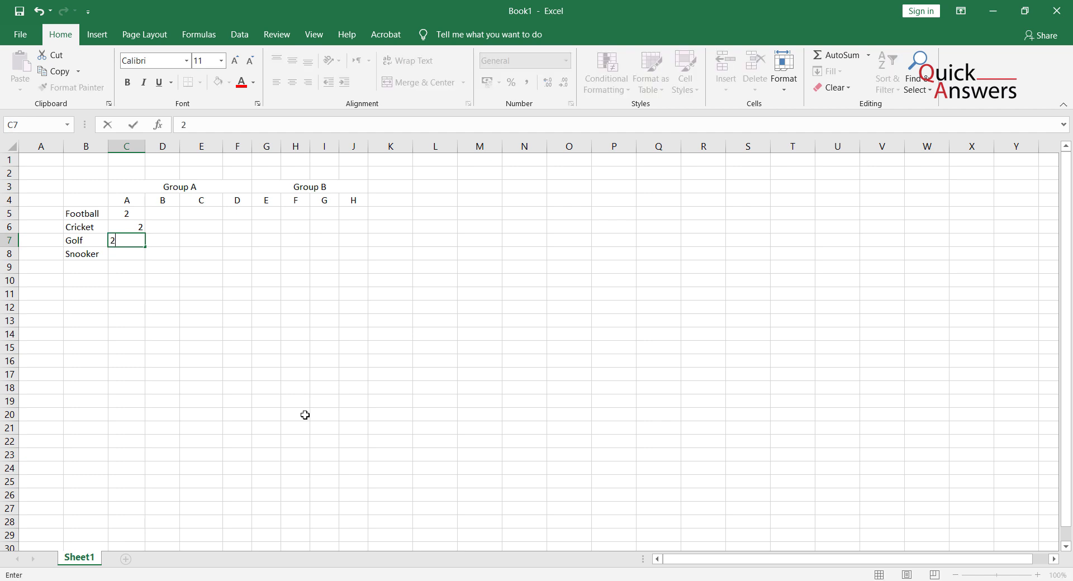
key("Return")
Enter 8 for Snooker under the letter A, in cell C8.
type("10")
key("BackSpace")
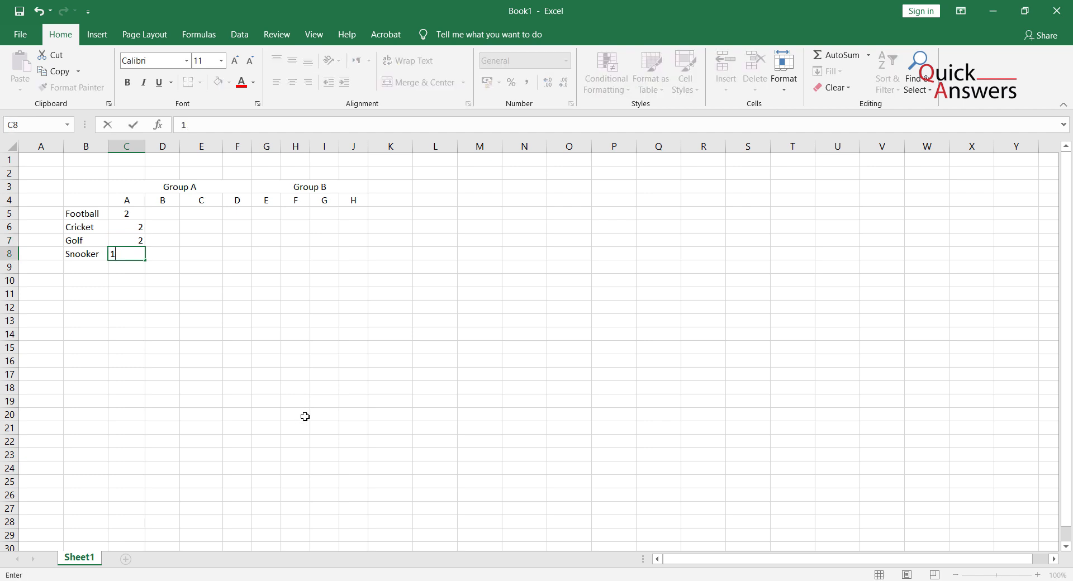
type("9")
key("BackSpace")
key("Return")
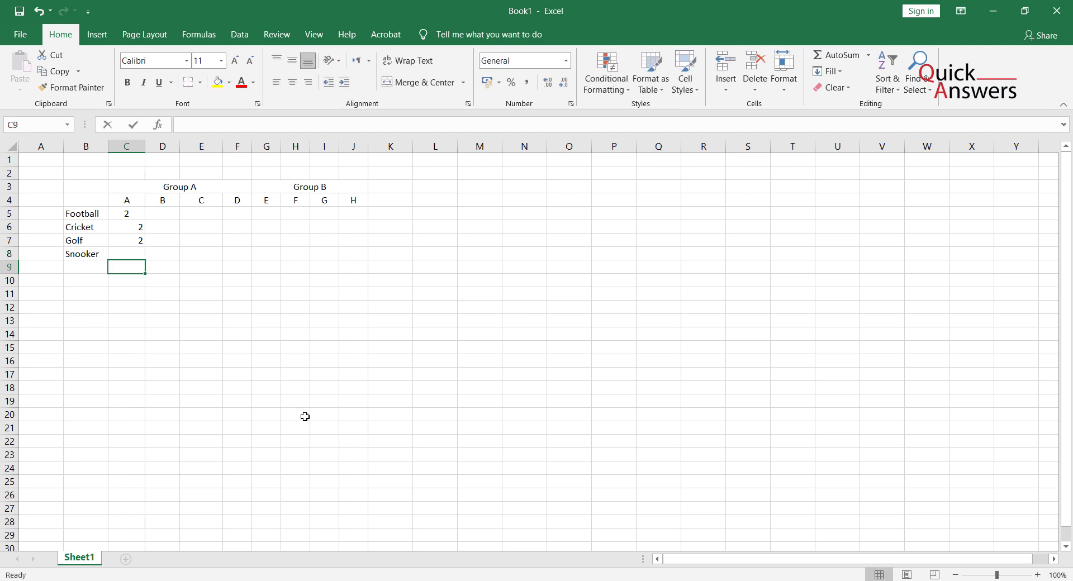
key("BackSpace")
key("Up")
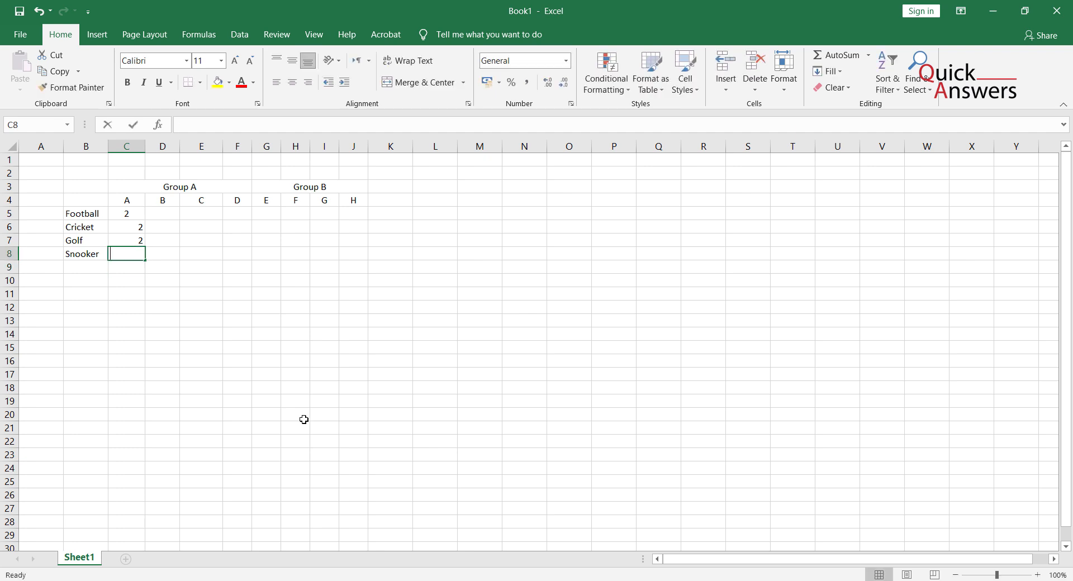
type("8")
left_click(261, 384)
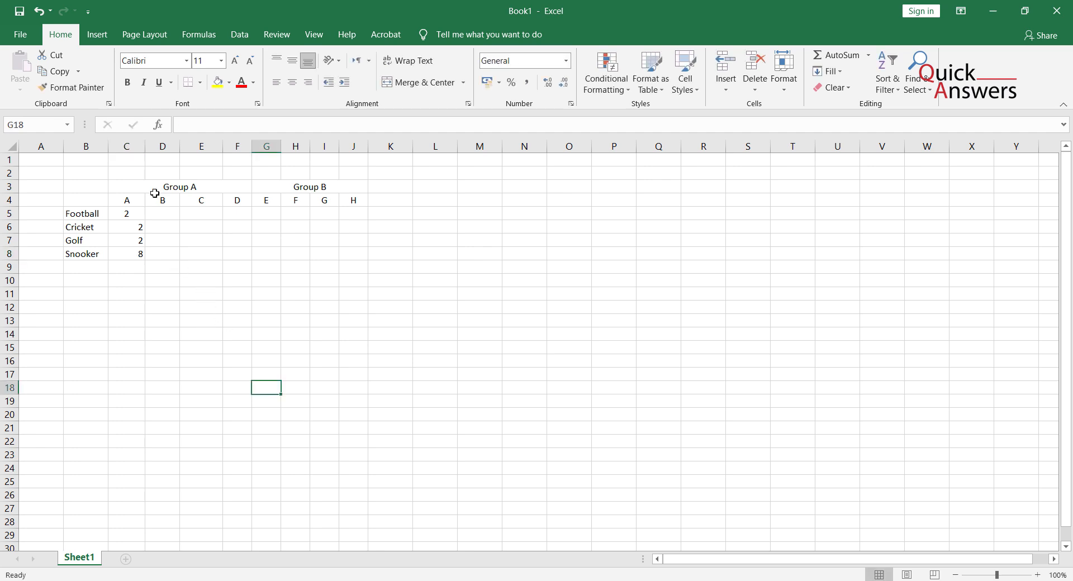
Copy the formatting of the letter A heading onto the numbers below it in column C with Format Painter.
left_click(127, 202)
left_click(73, 87)
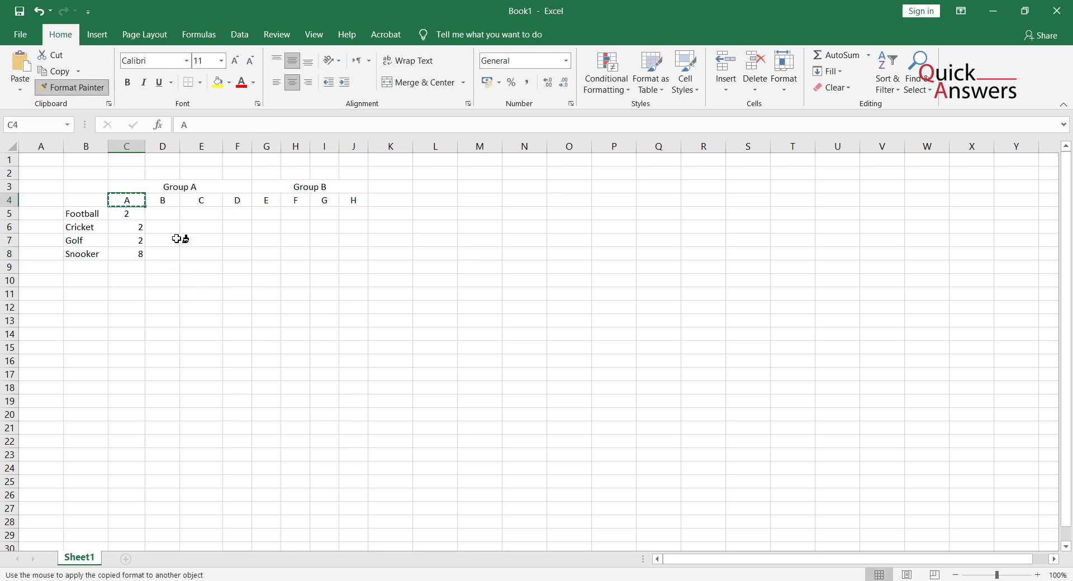
left_click_drag(140, 215, 147, 266)
left_click(214, 293)
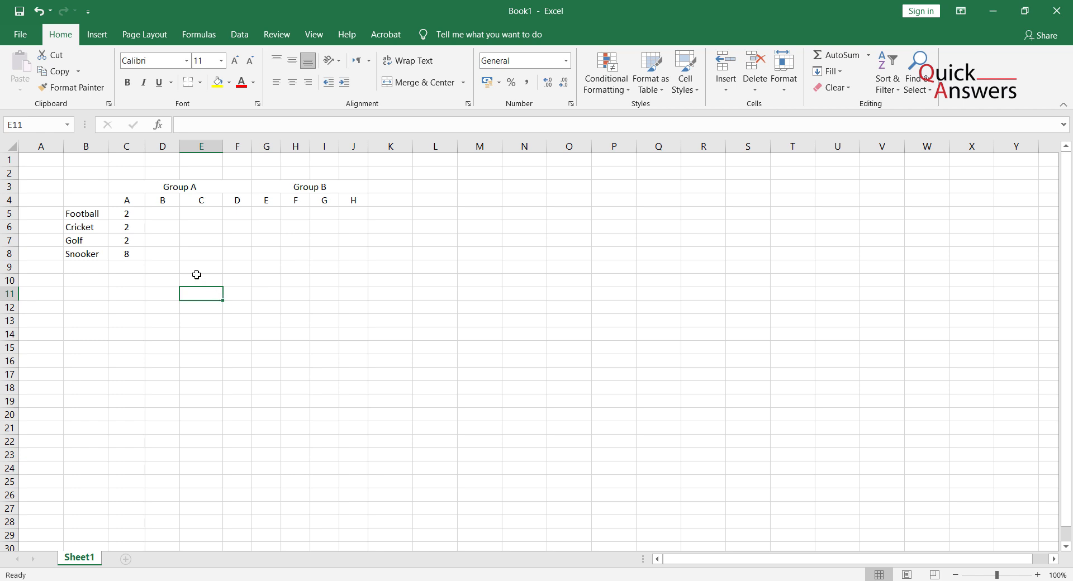
Enter 3 for Football, 0 for Cricket and 3 for Golf under the letter B, in cells D5:D7.
left_click(165, 214)
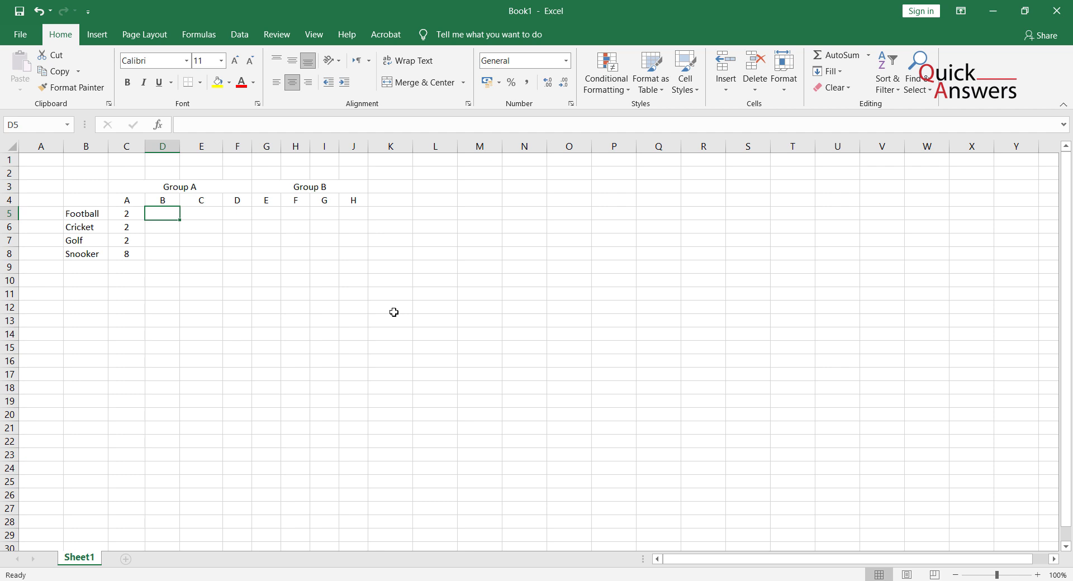
type("3")
key("Left")
key("Right")
key("Down")
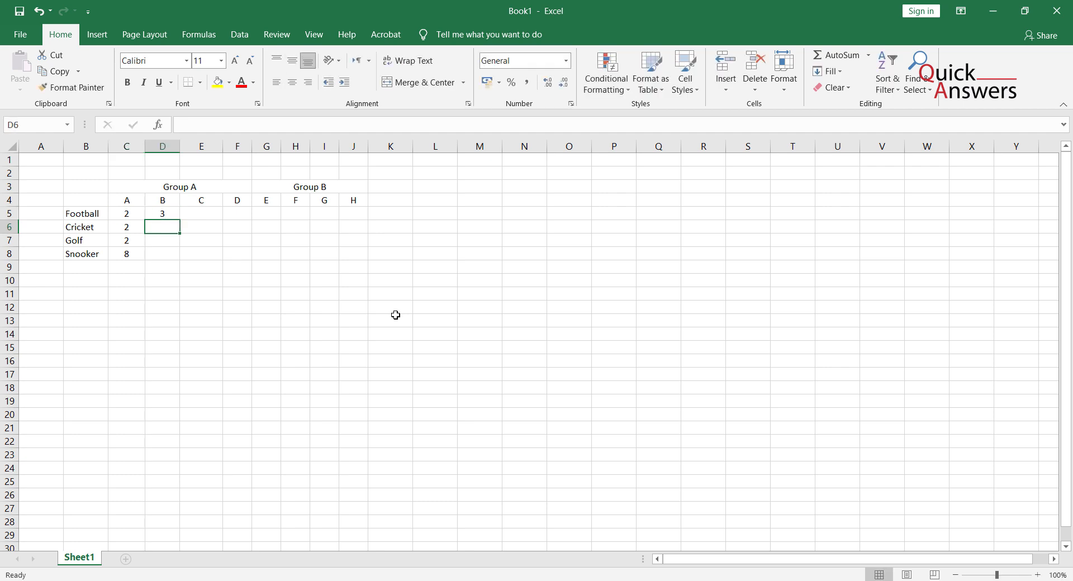
type("0")
key("Return")
type("3")
key("Return")
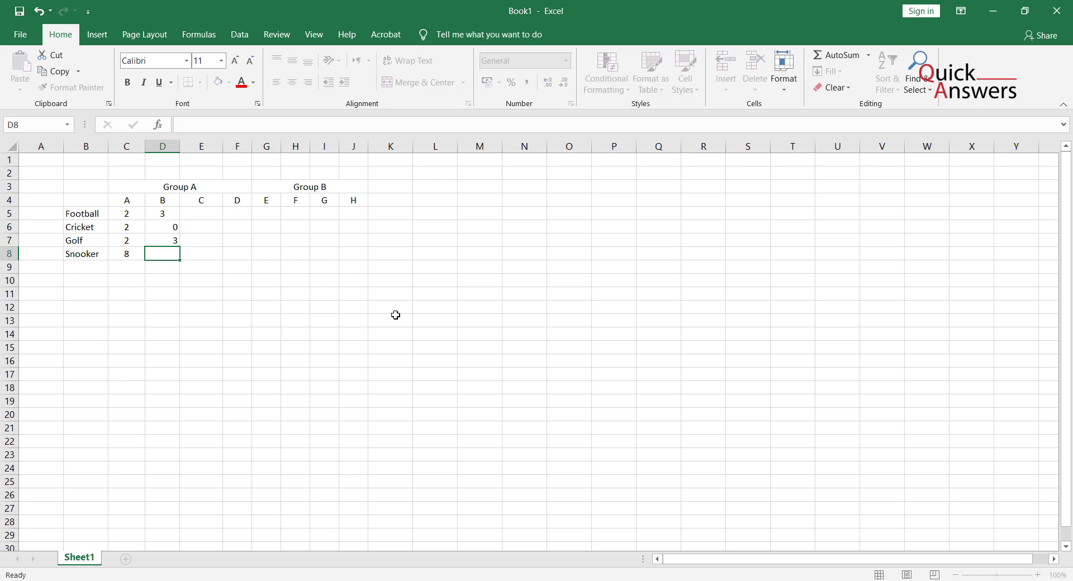
key("Right")
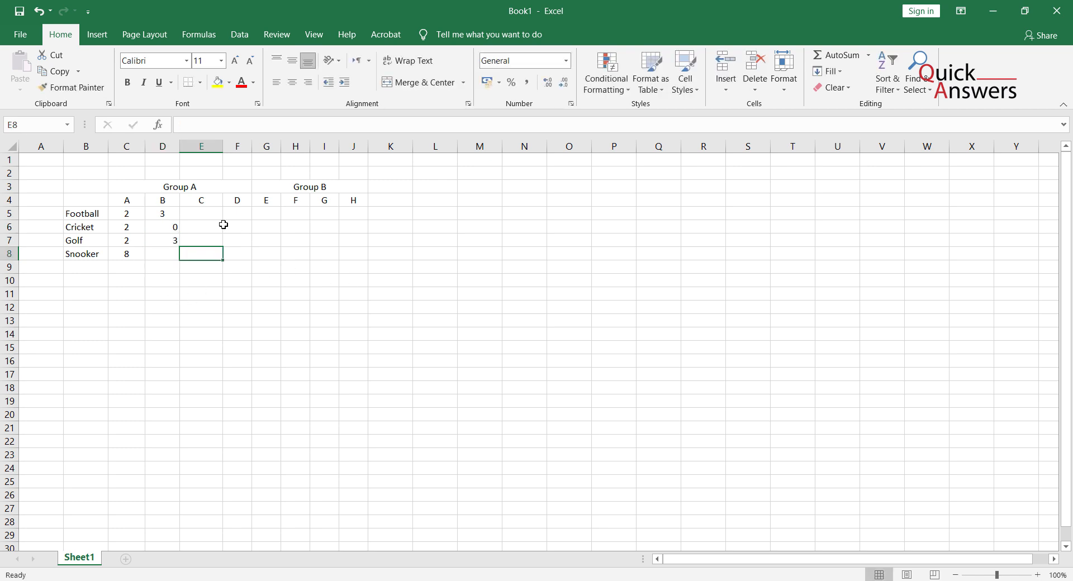
Copy the formatting of cell C5 onto cells D5:D8 under the letter B with Format Painter.
left_click(120, 210)
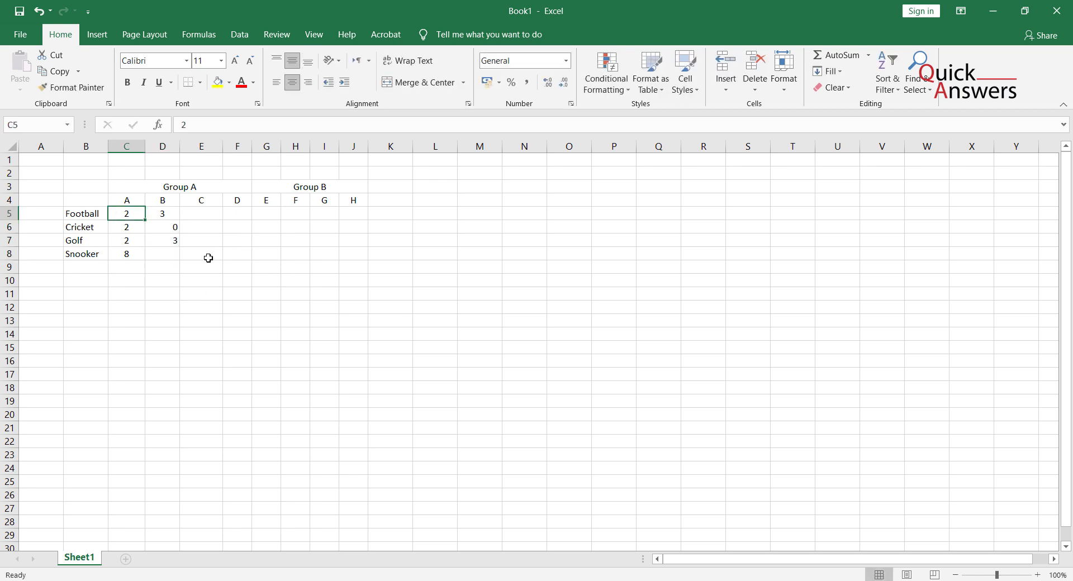
left_click(81, 88)
left_click_drag(164, 207, 171, 248)
left_click(266, 293)
Enter 0 for Snooker under the letter B in D8, and select cell E5 in the Football row.
left_click(167, 263)
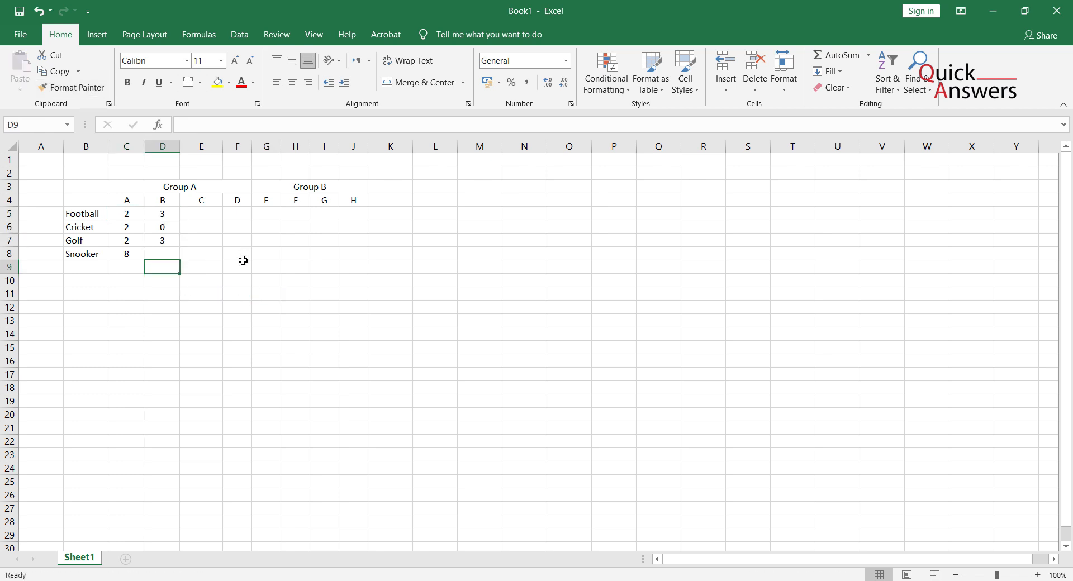
key("Up")
type("0")
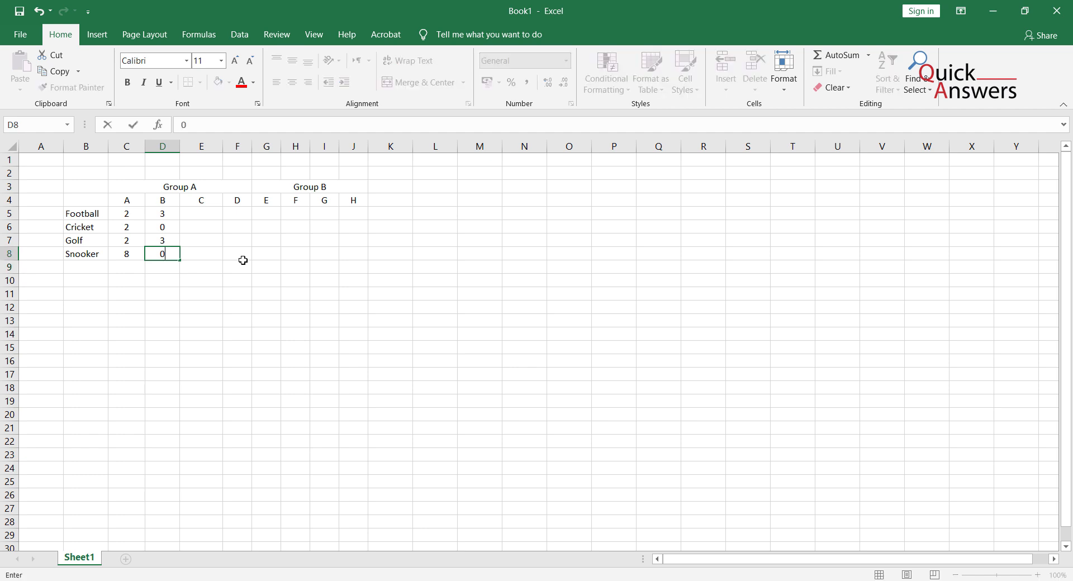
key("Up")
key("Up")
key("Up")
key("Right")
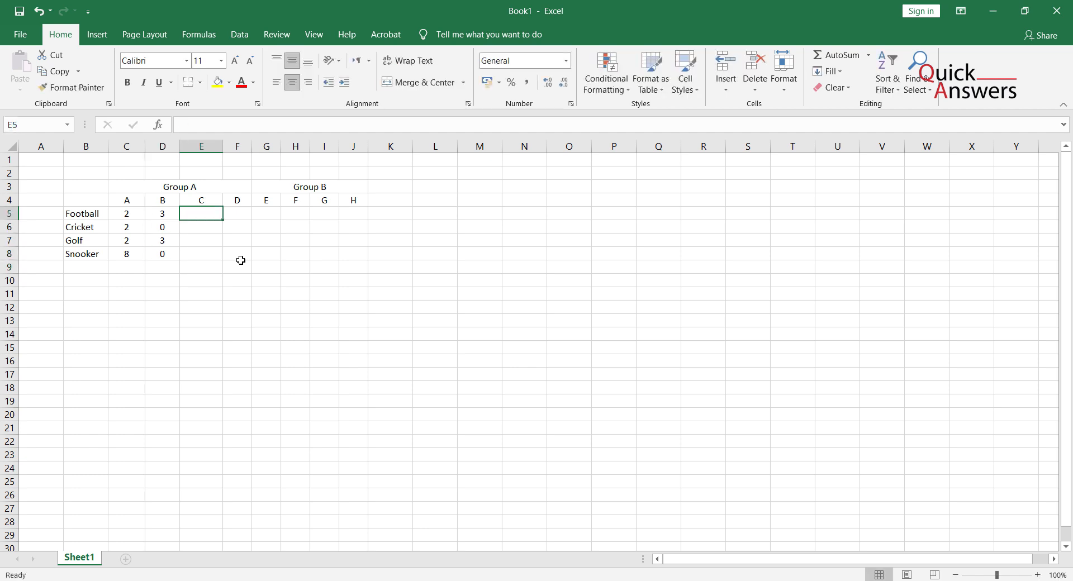
Enter 6 for Football, 2 for Cricket, 2 for Golf and 0 for Snooker under the letter C, in cells E5:E8.
type("6")
key("Return")
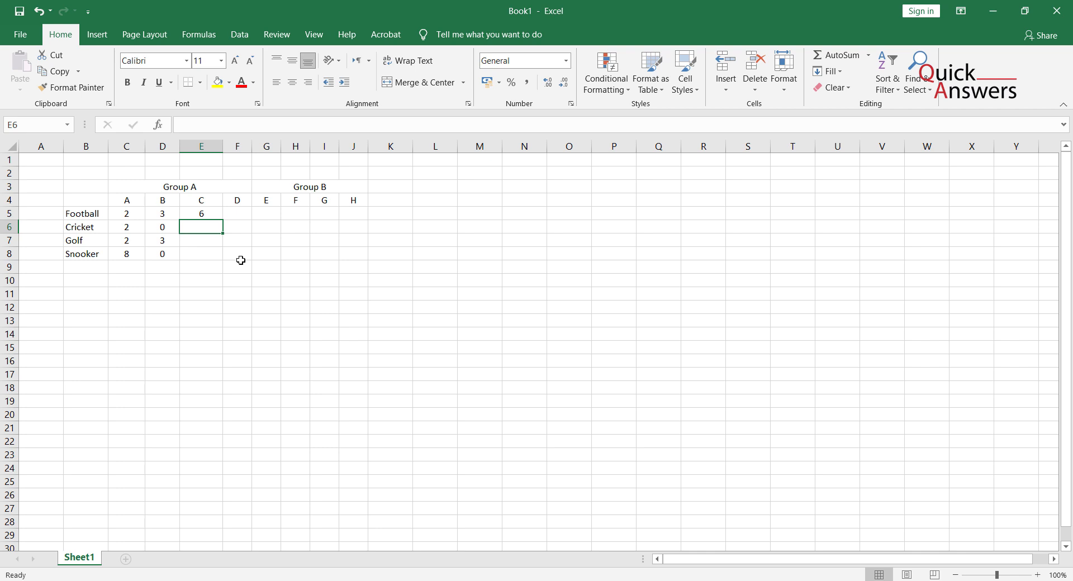
type("8")
key("Return")
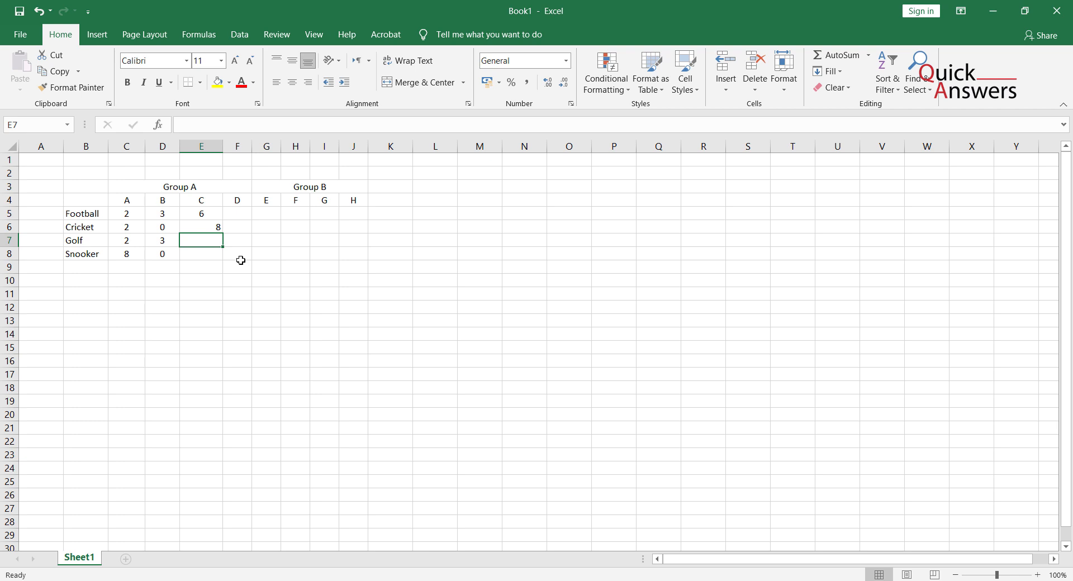
type("2")
key("Up")
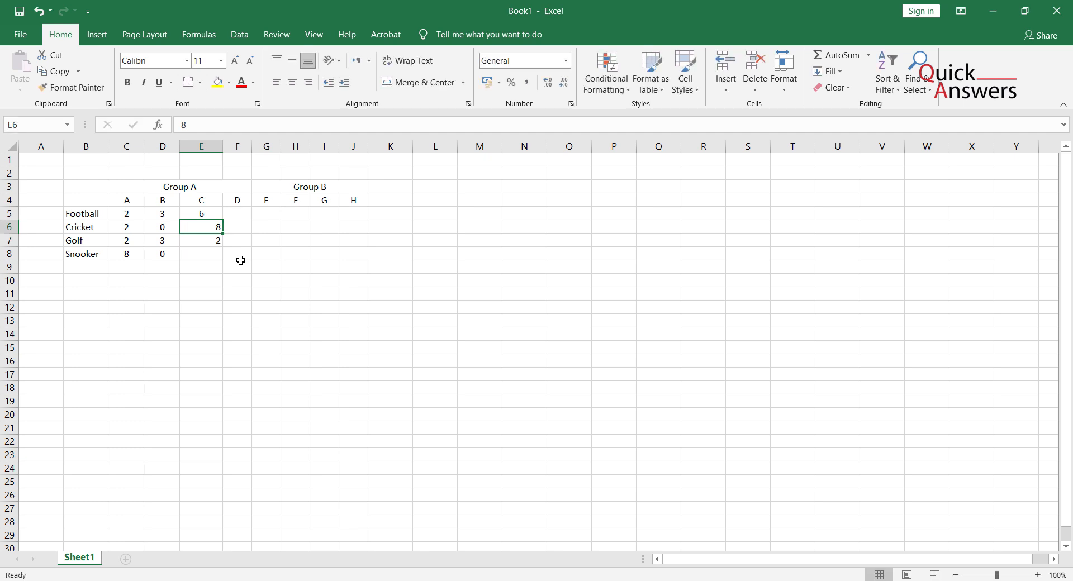
type("2")
key("Up")
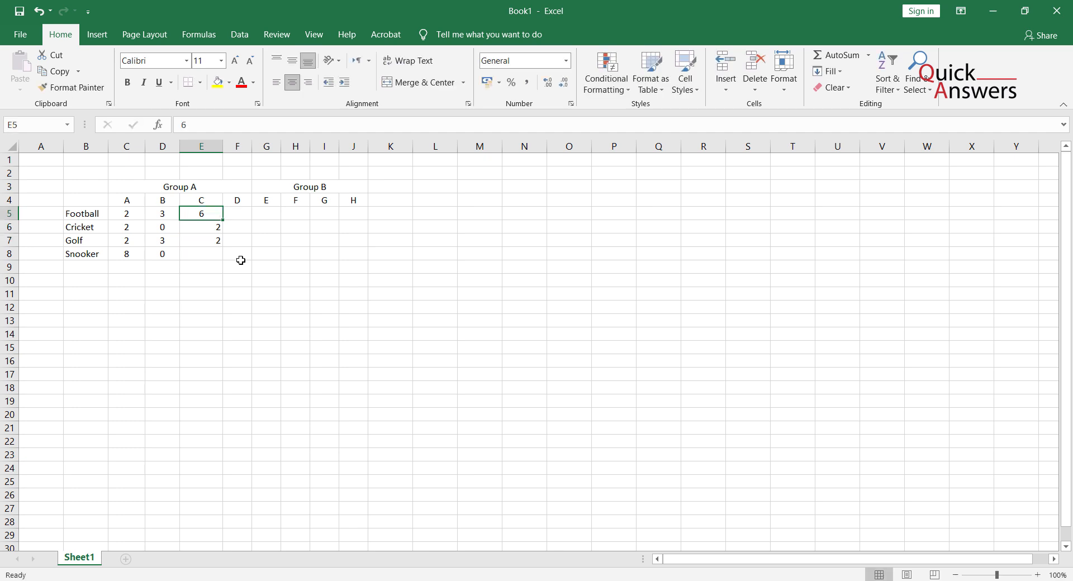
key("Down")
key("Down")
key("Down")
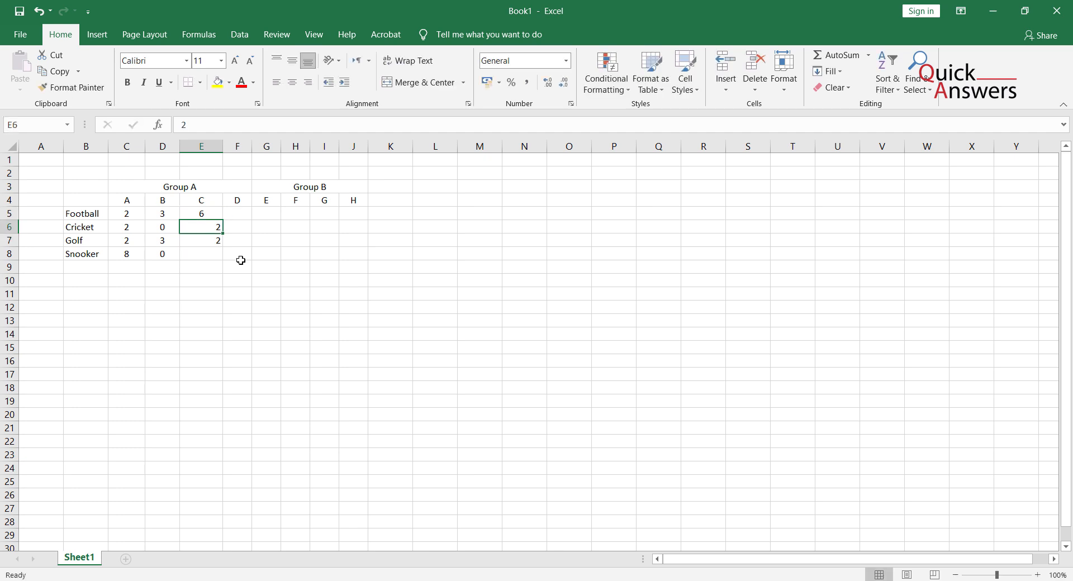
type("0")
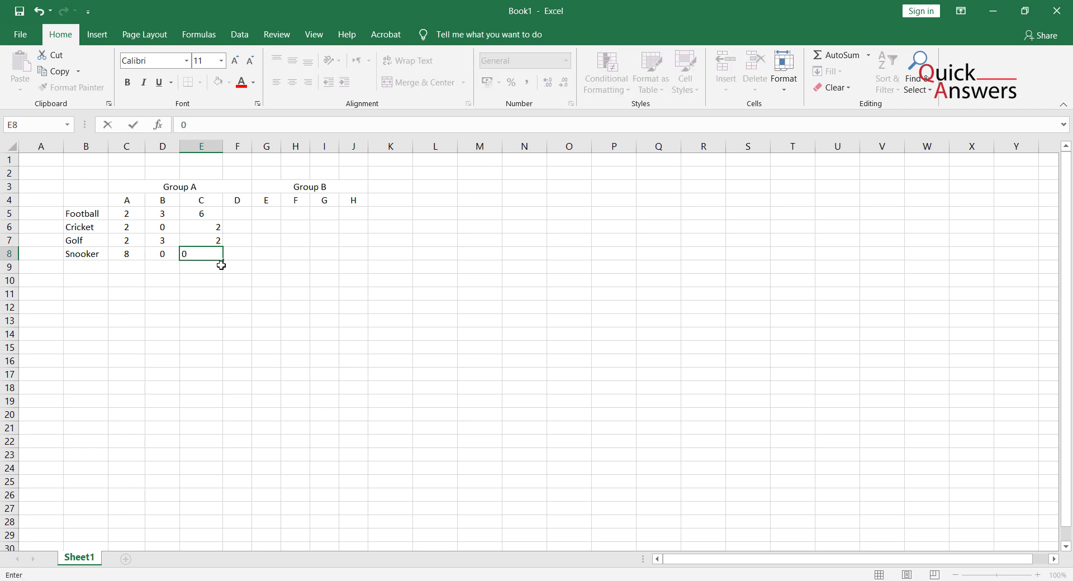
key("Down")
left_click_drag(202, 343, 197, 300)
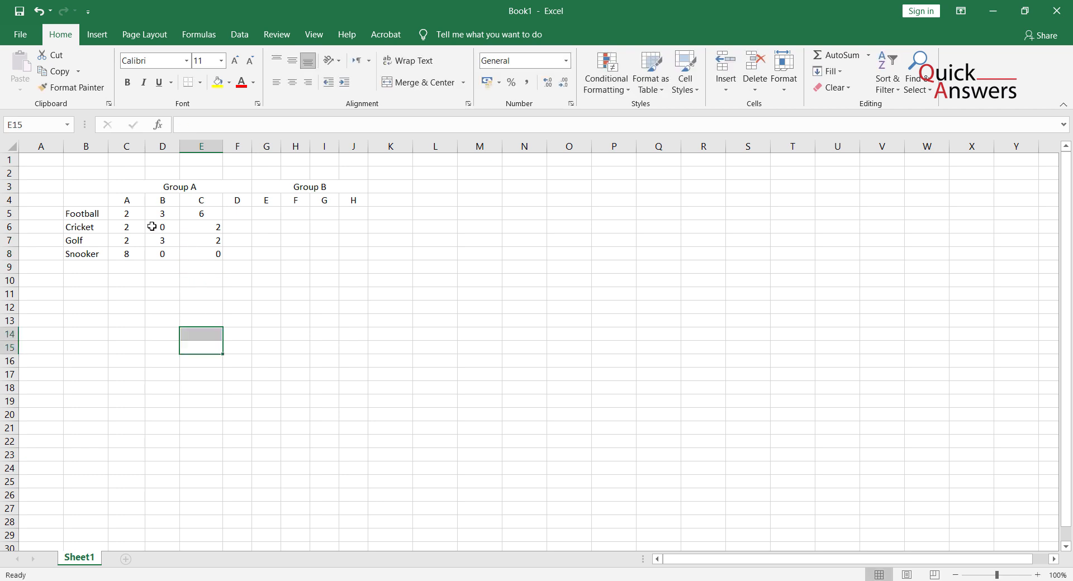
Center the numbers for Cricket, Golf and Snooker under the letter C, in cells E6:E8.
left_click(125, 211)
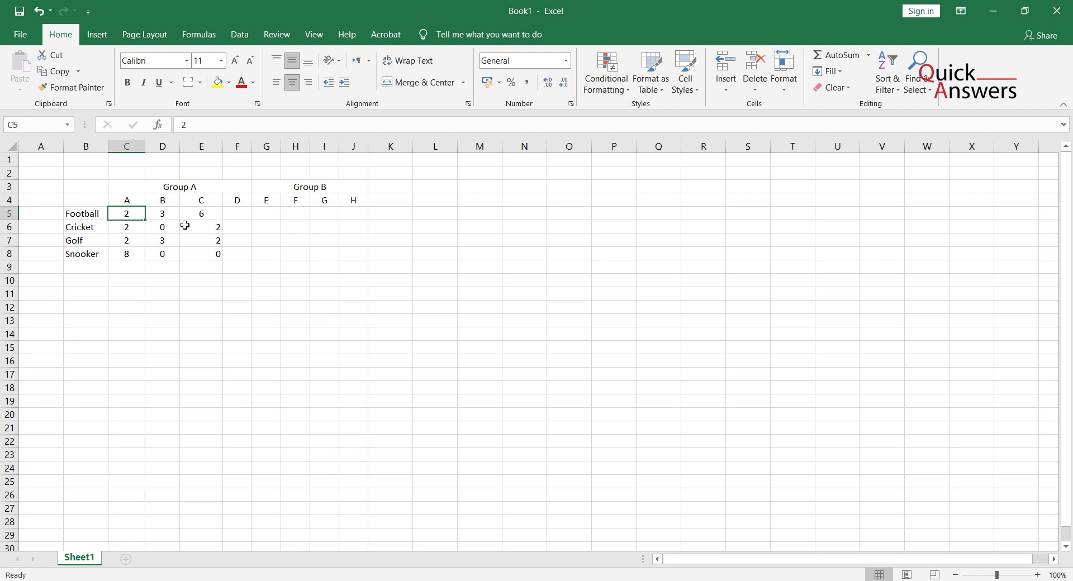
left_click(314, 296)
left_click_drag(209, 225, 212, 256)
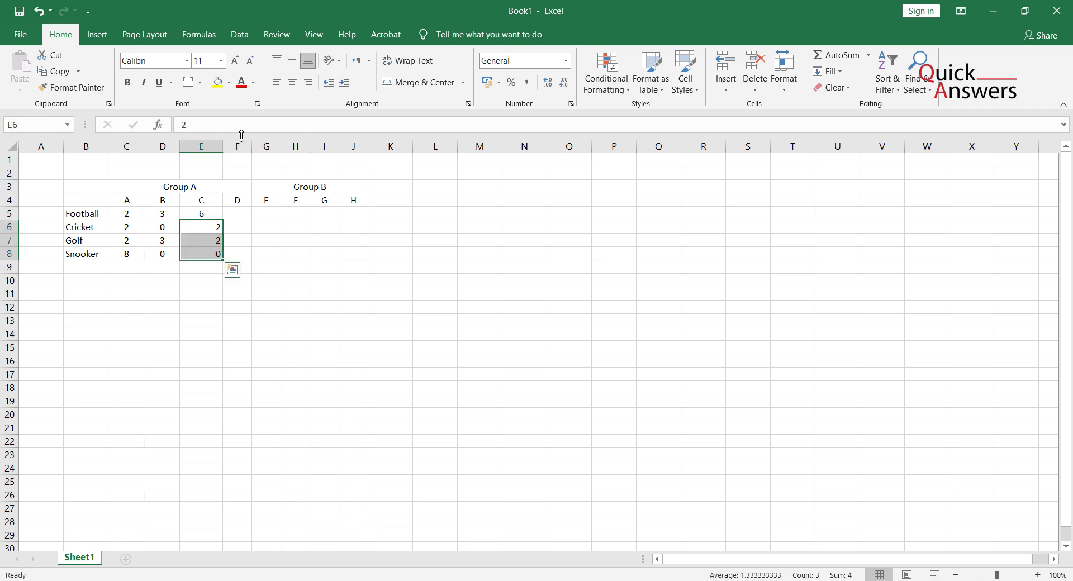
left_click(232, 267)
left_click(82, 200)
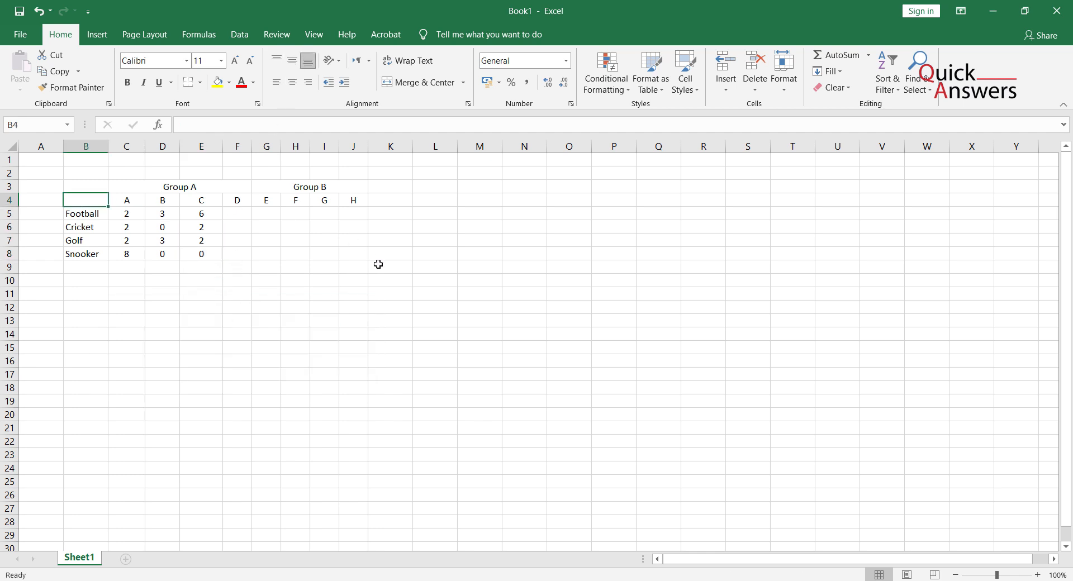
left_click_drag(95, 187, 186, 252)
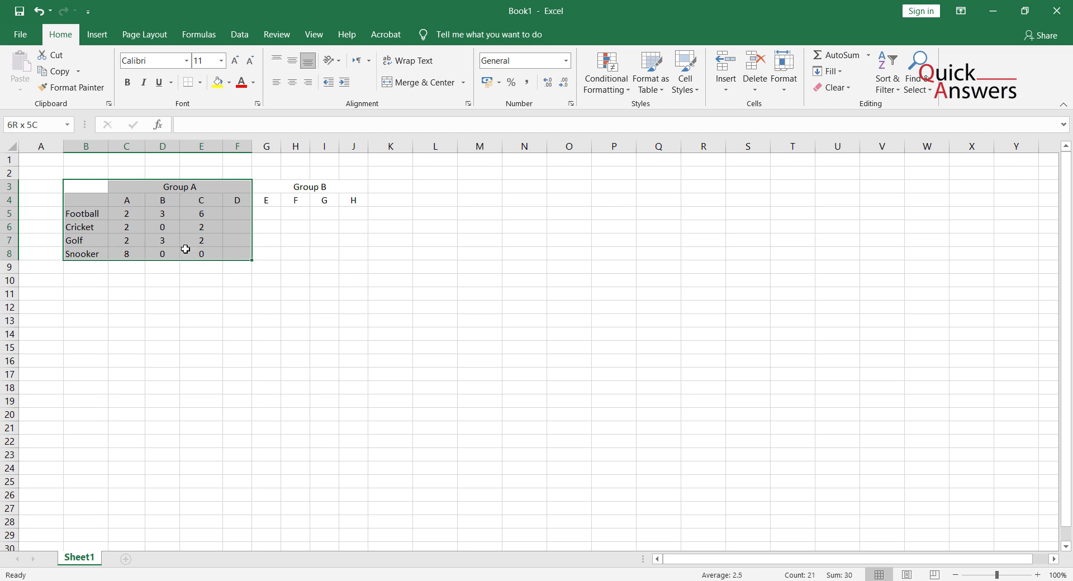
left_click(266, 305)
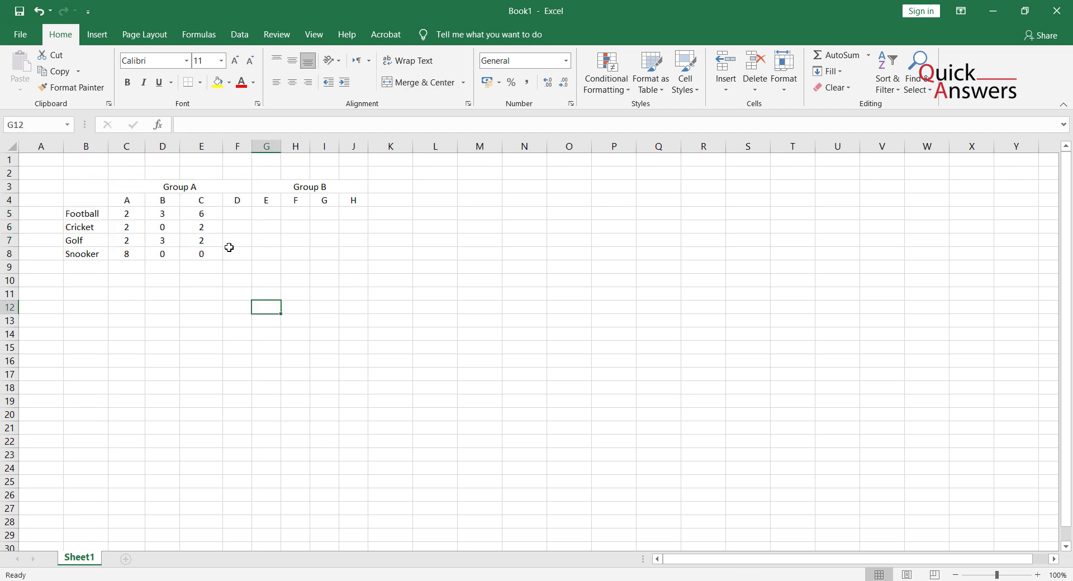
left_click(215, 187)
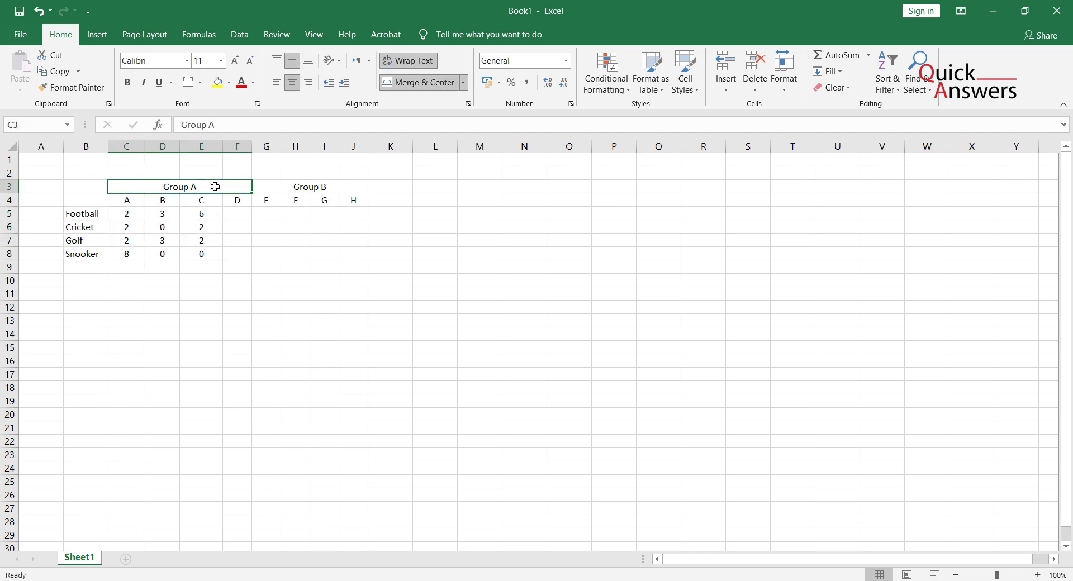
left_click(257, 262)
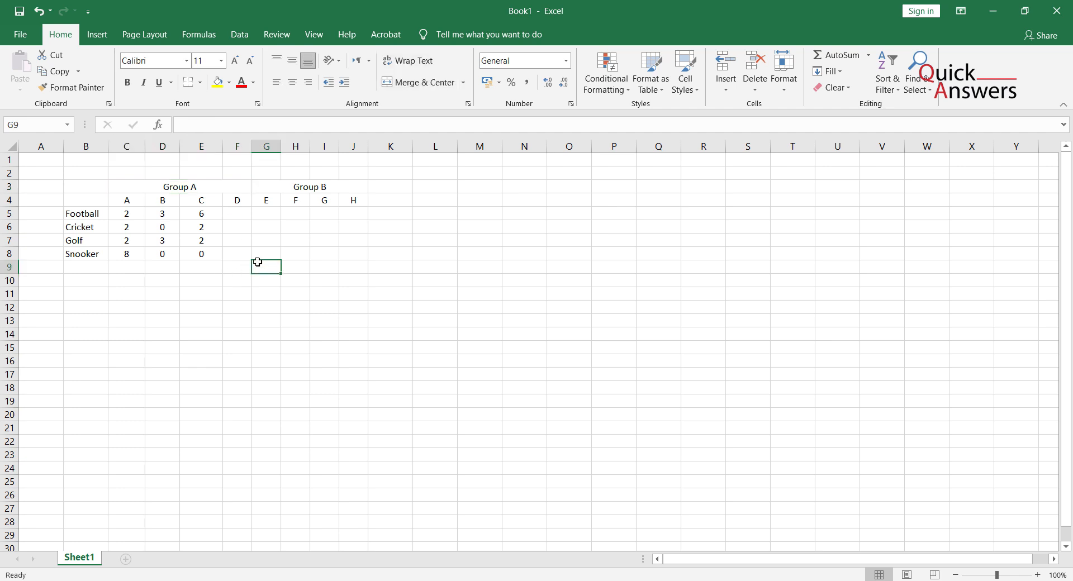
Insert a histogram chart from the sports table data in cells B4:E8.
left_click_drag(89, 203, 216, 256)
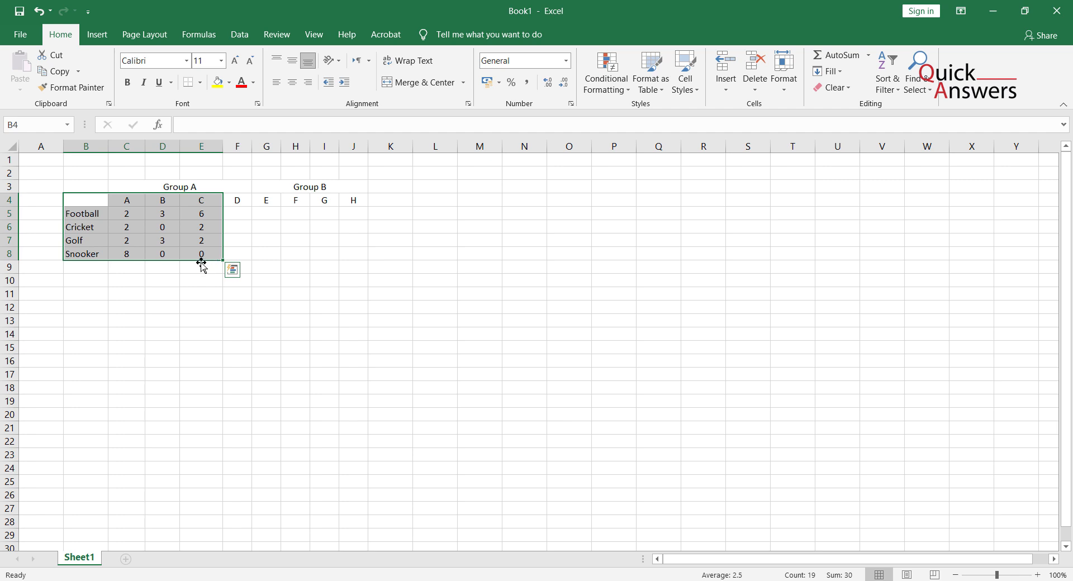
left_click(92, 37)
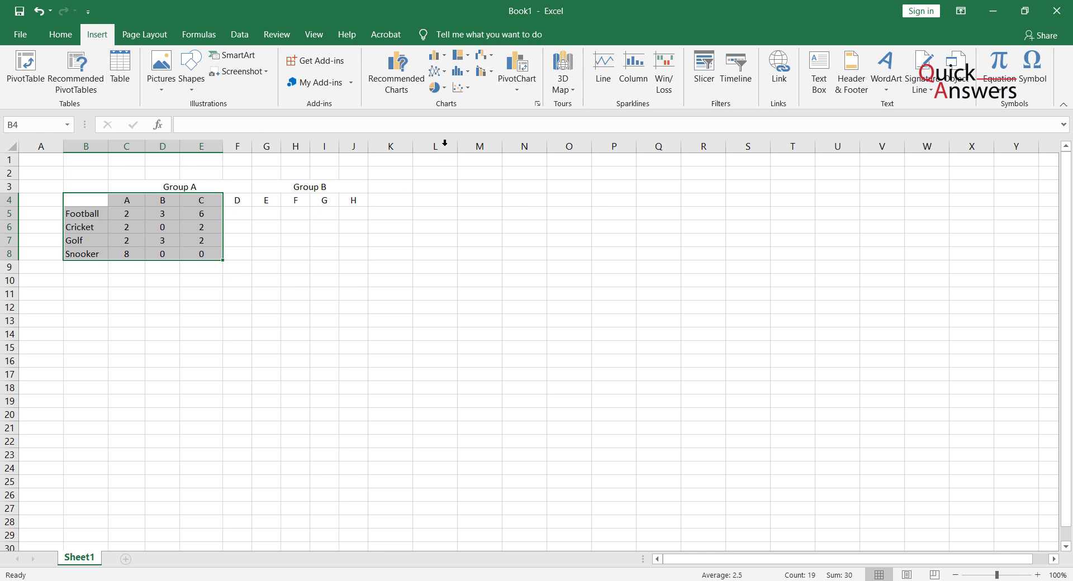
left_click(460, 71)
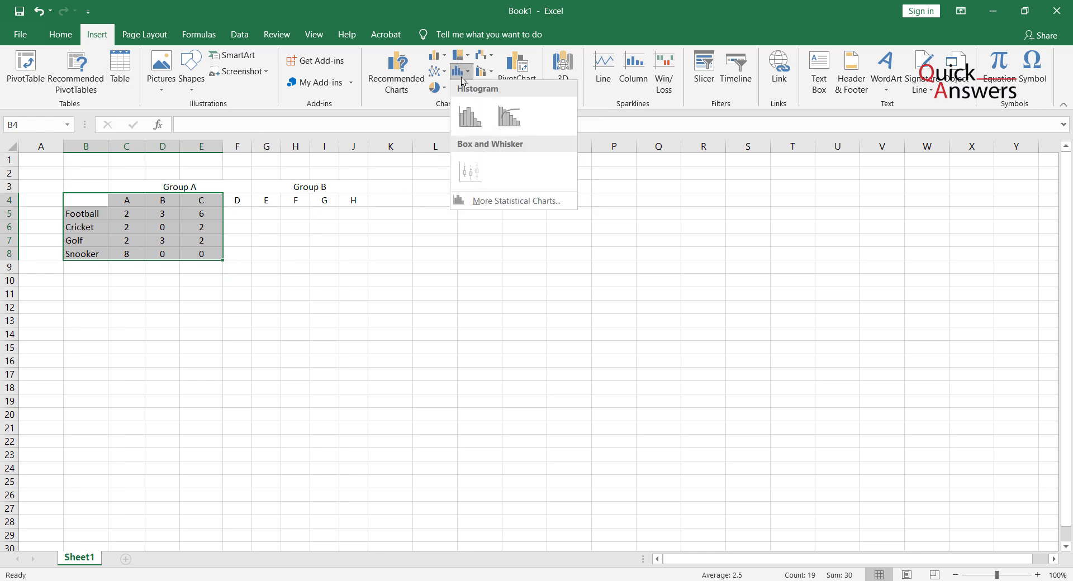
left_click(484, 120)
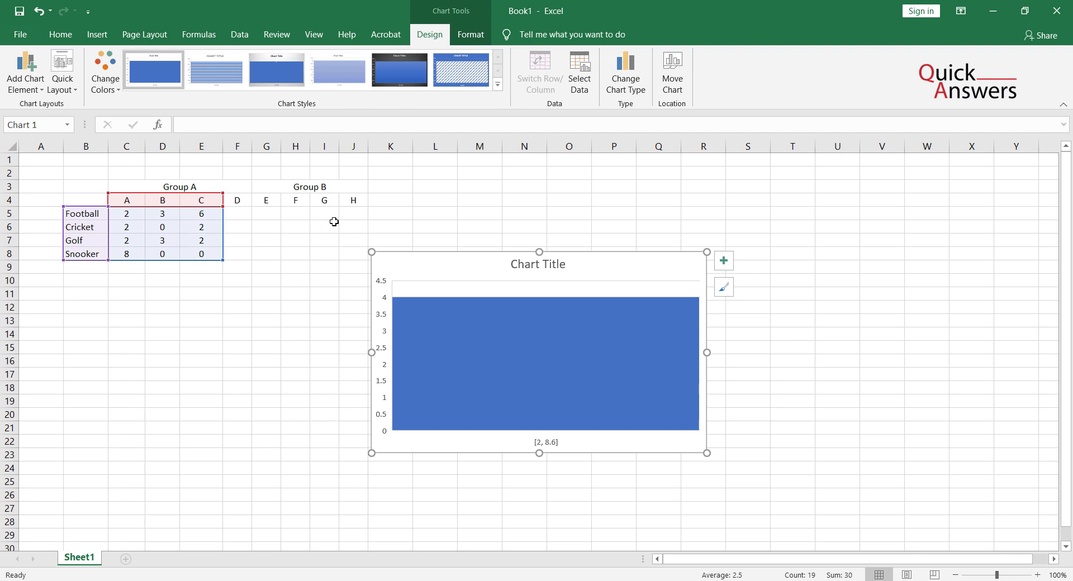
left_click(277, 264)
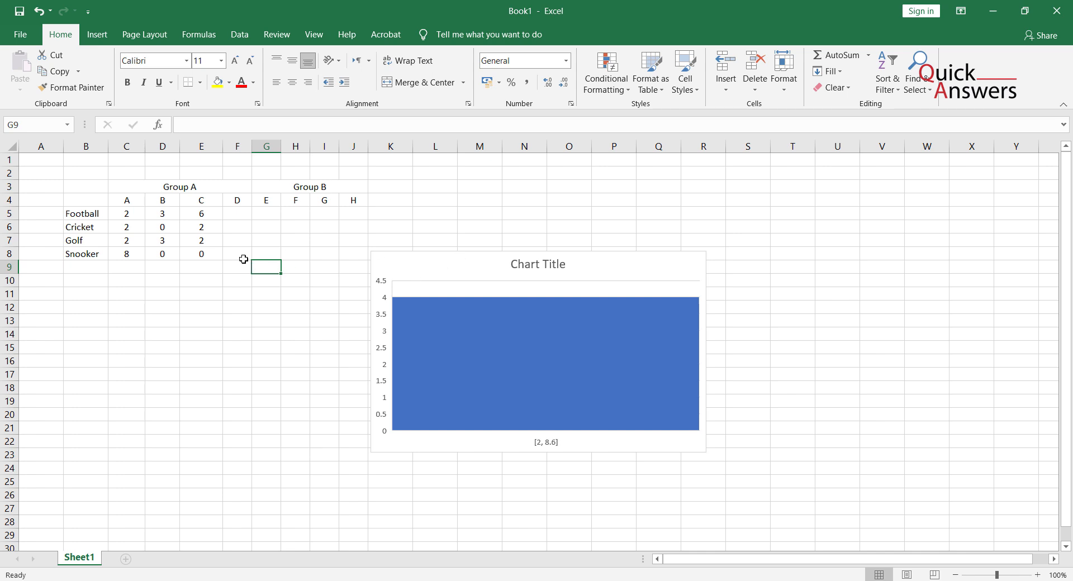
left_click_drag(81, 204, 216, 260)
left_click(221, 333)
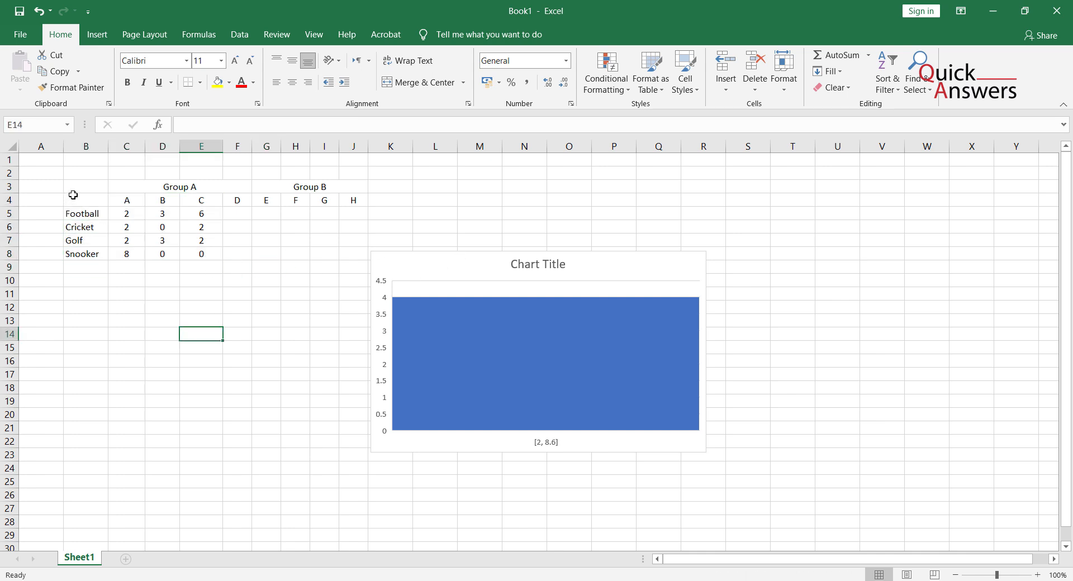
left_click_drag(73, 193, 182, 268)
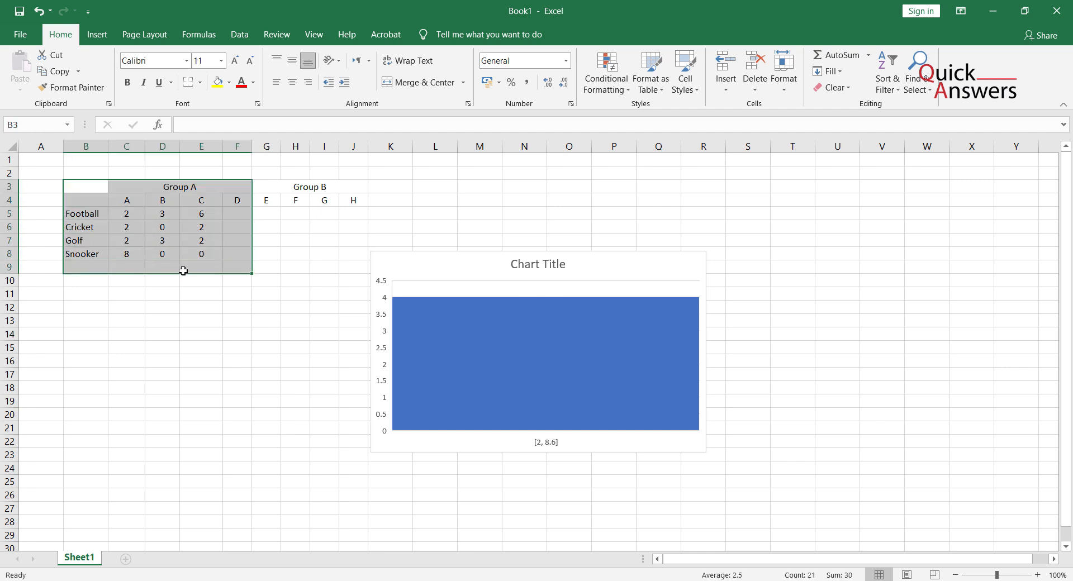
left_click(253, 270)
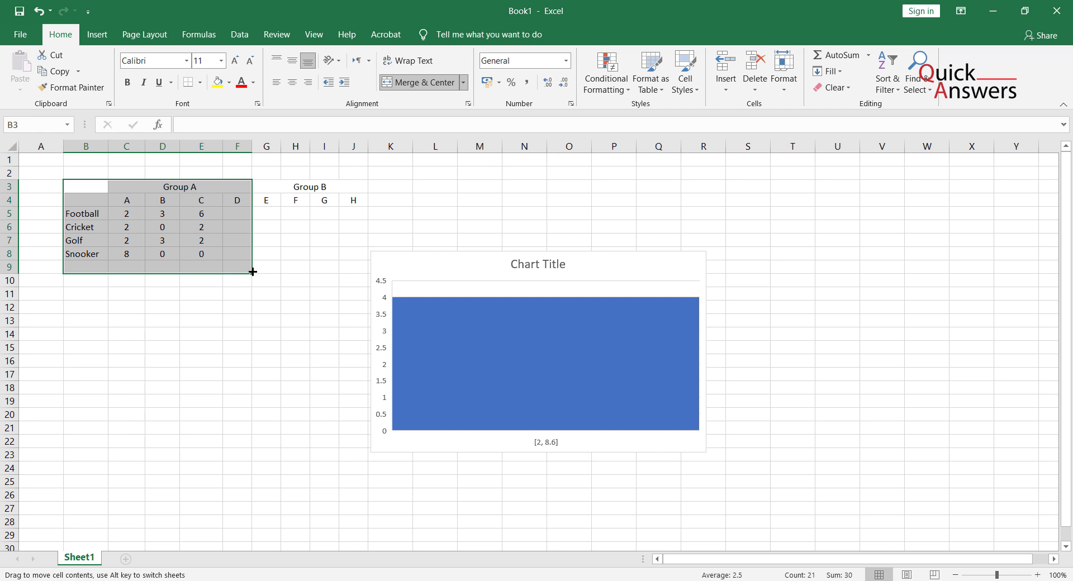
left_click_drag(205, 255, 80, 191)
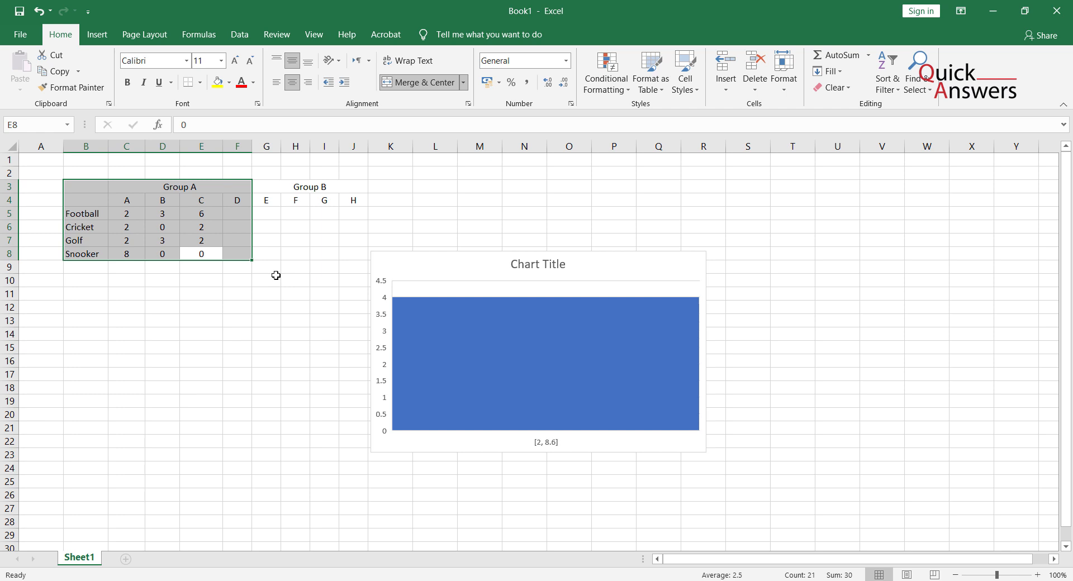
left_click(185, 297)
Try to create column sparklines for the data range B4:E8, with B4:E8 as the location range as well.
left_click_drag(85, 202, 208, 252)
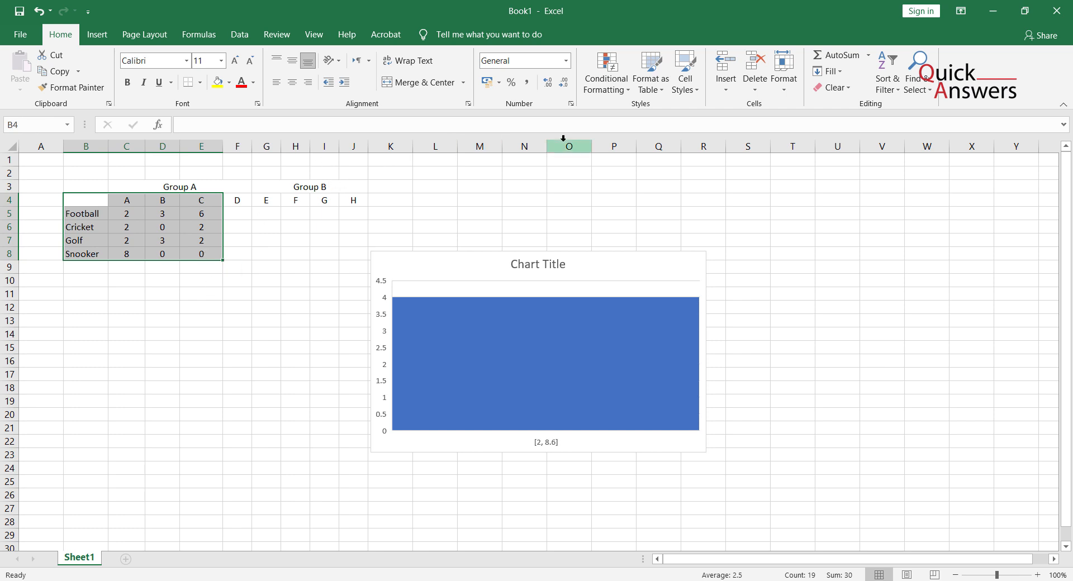
left_click(95, 38)
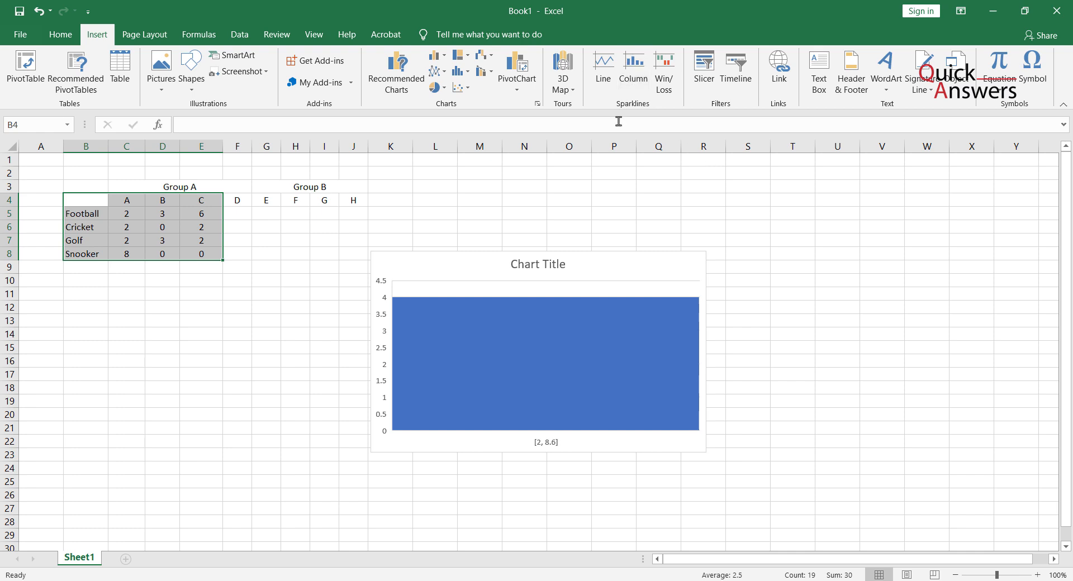
left_click(633, 72)
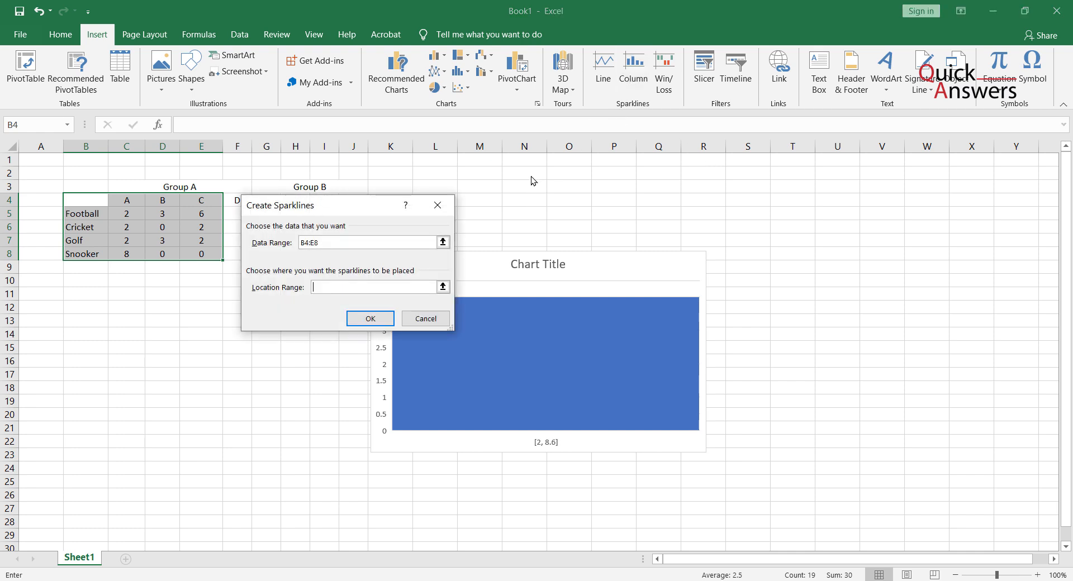
left_click(442, 286)
left_click_drag(87, 200, 200, 255)
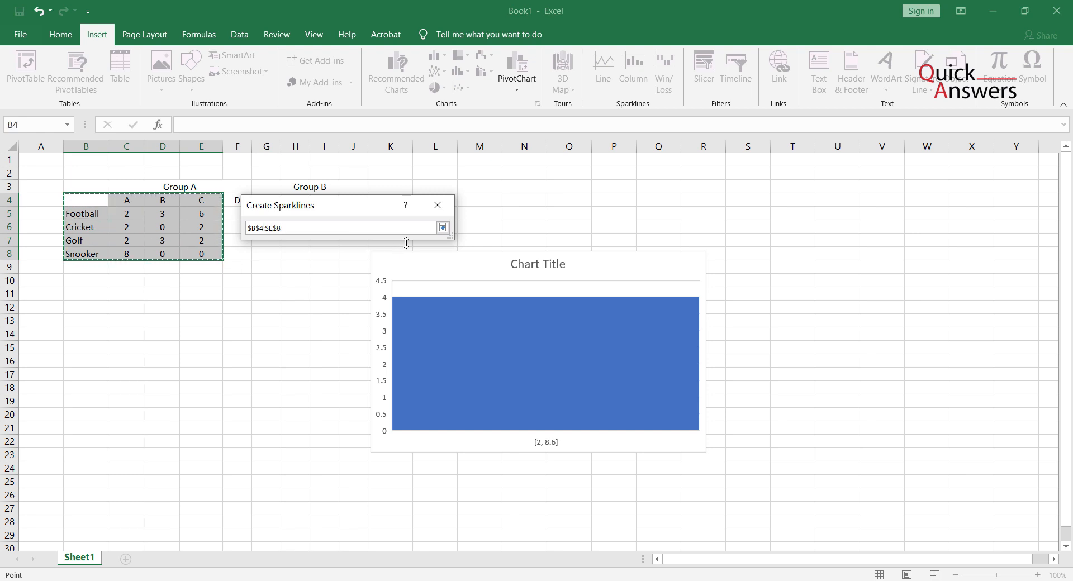
left_click(442, 227)
left_click(391, 320)
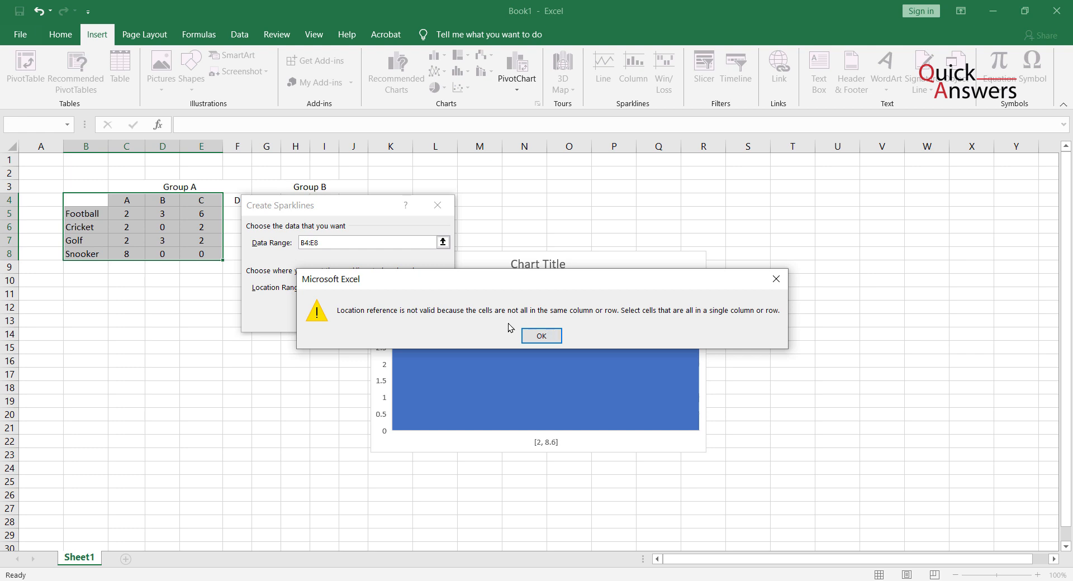
left_click(549, 335)
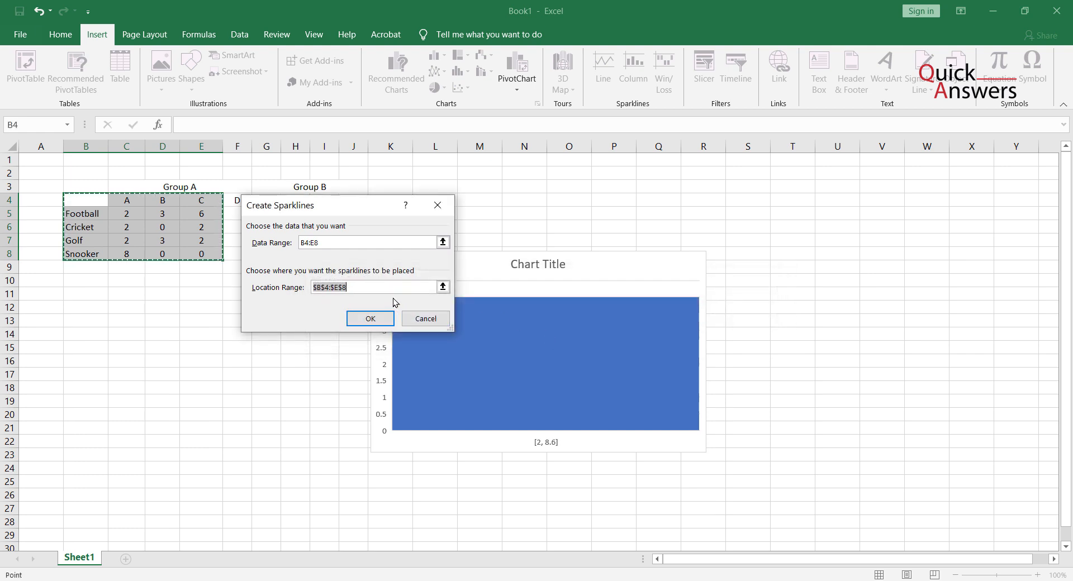
Set the sparkline data range to C10, and cancel creating the sparklines.
left_click(443, 287)
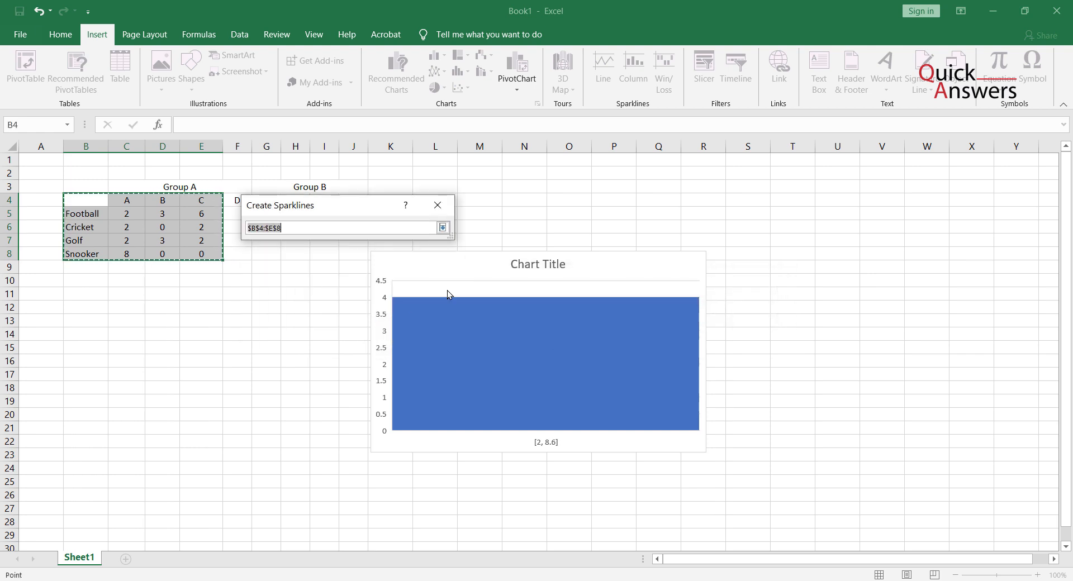
left_click(442, 227)
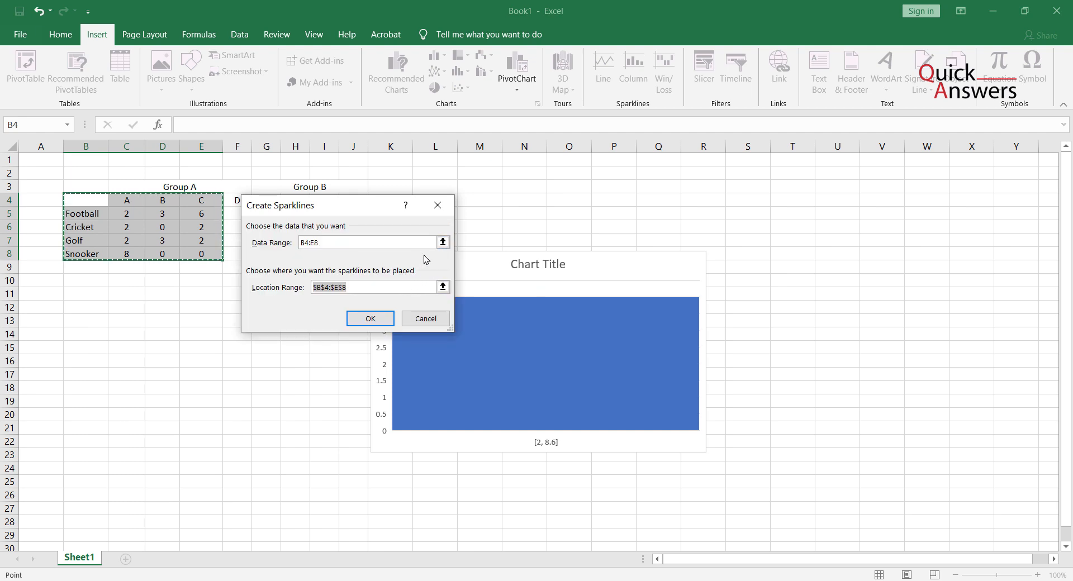
left_click(443, 243)
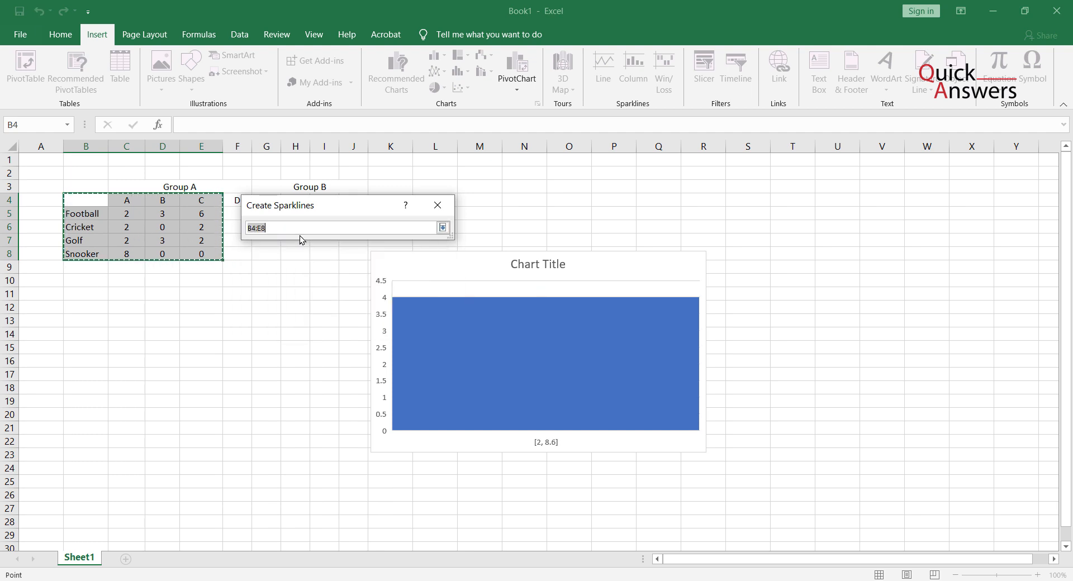
left_click(134, 229)
left_click(137, 280)
key("Escape")
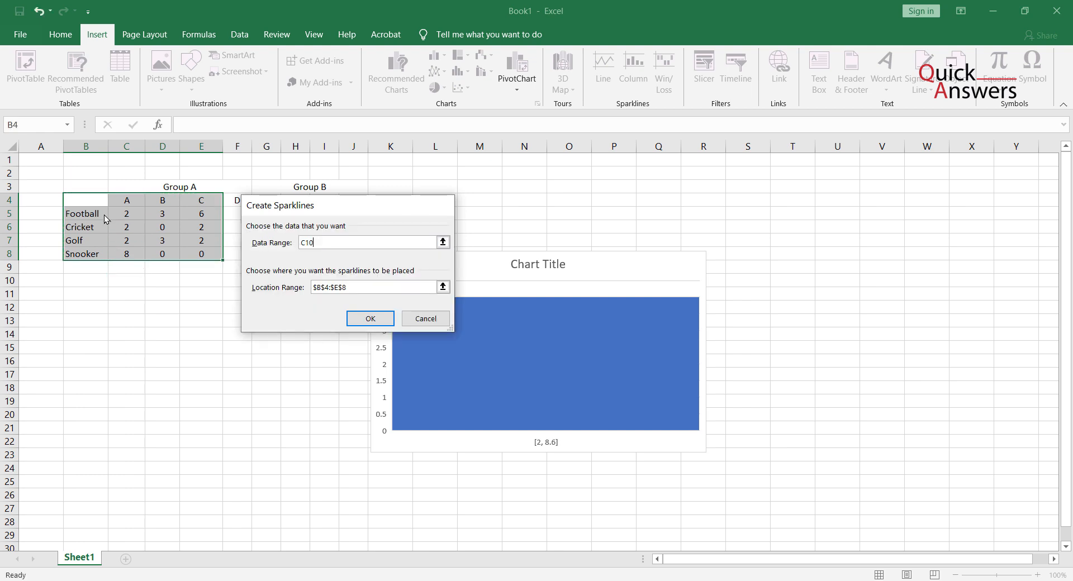
key("Escape")
Try to insert a slicer for cells B4:C8, and dismiss the Existing Connections dialog.
left_click_drag(91, 201, 137, 254)
left_click(705, 66)
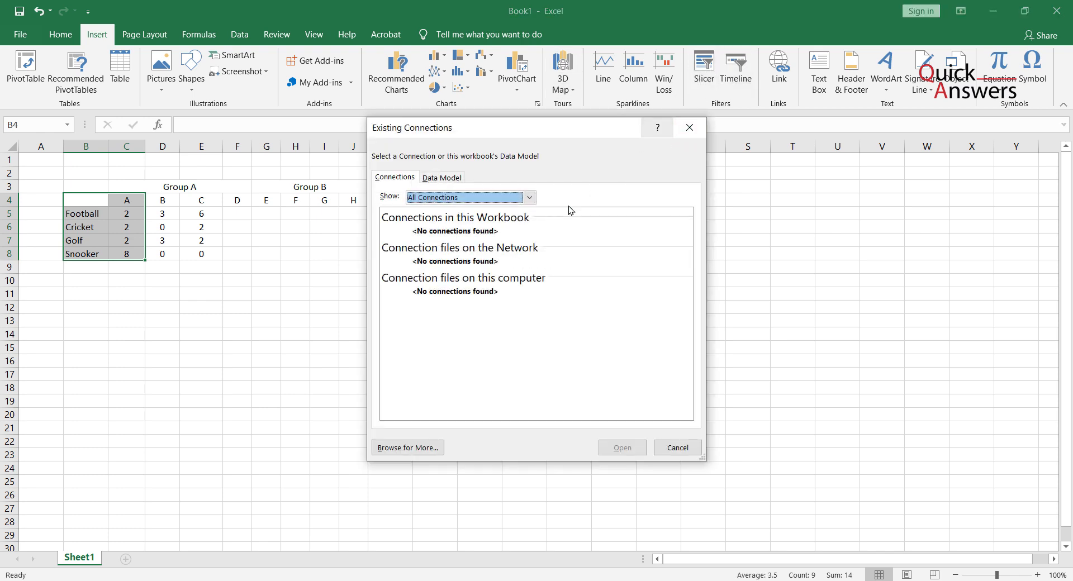
left_click(703, 134)
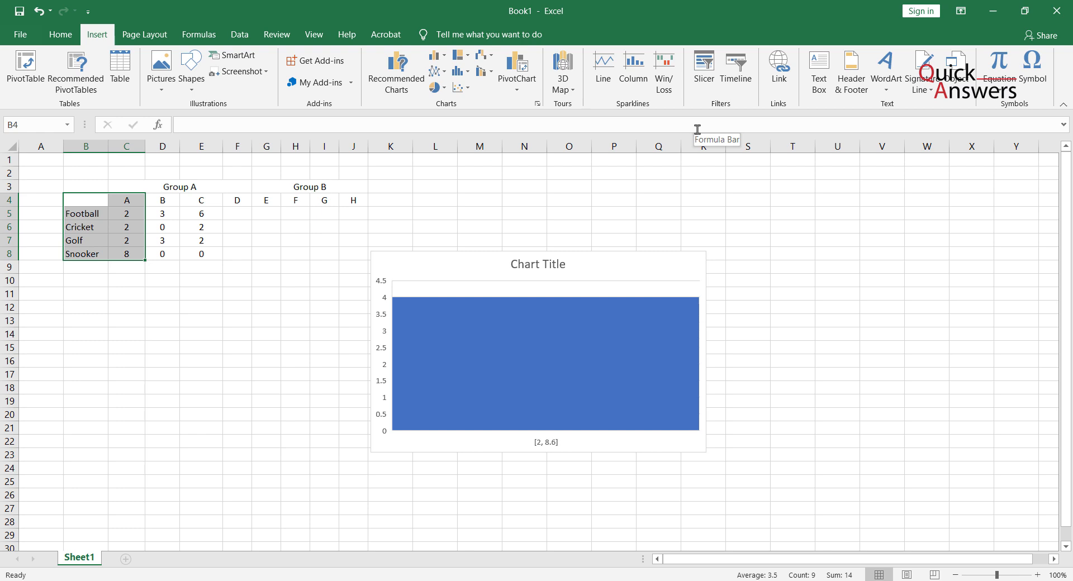
left_click(386, 282)
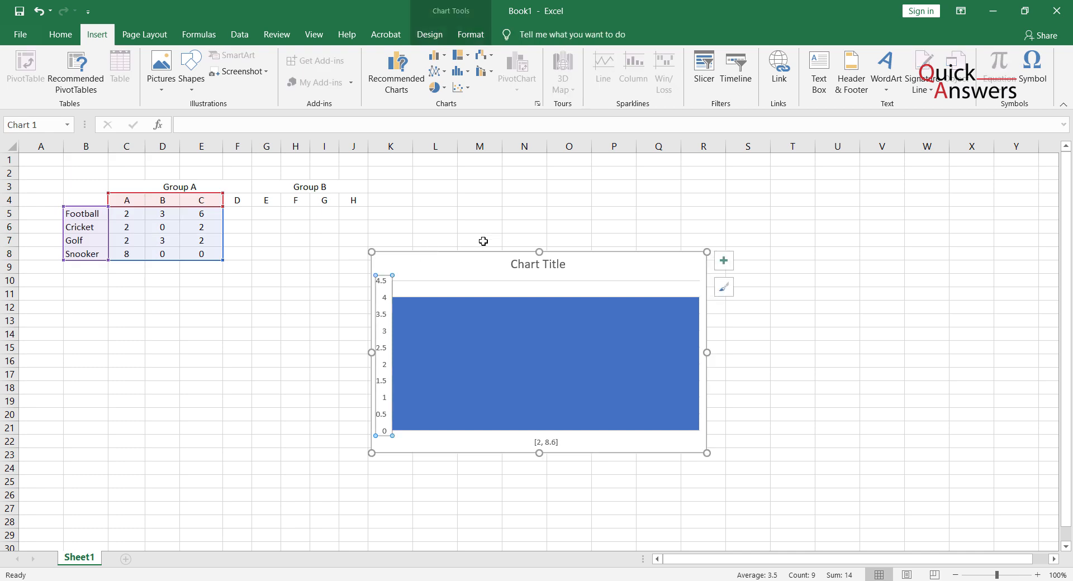
left_click(286, 268)
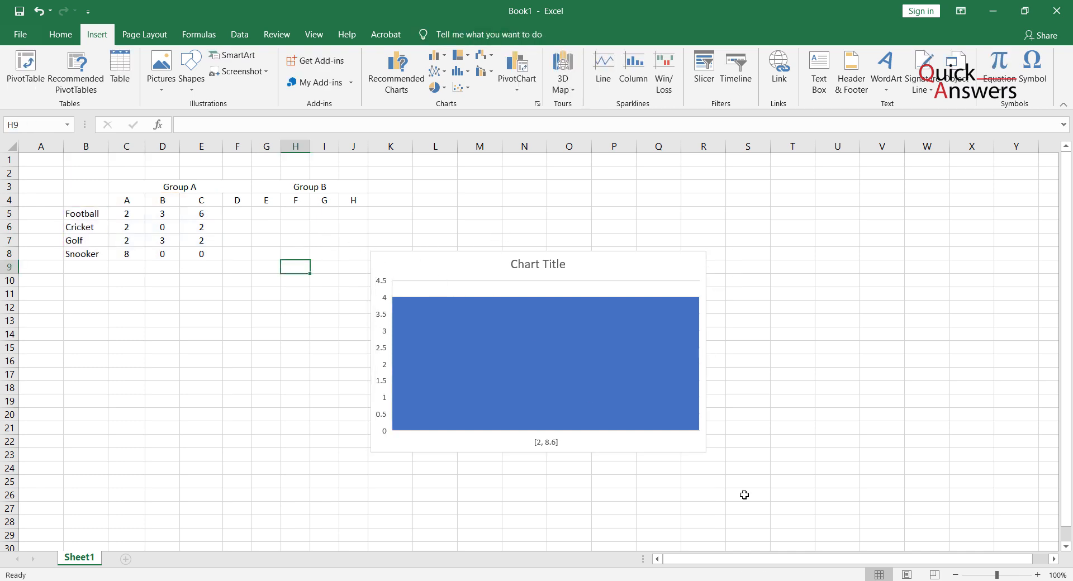